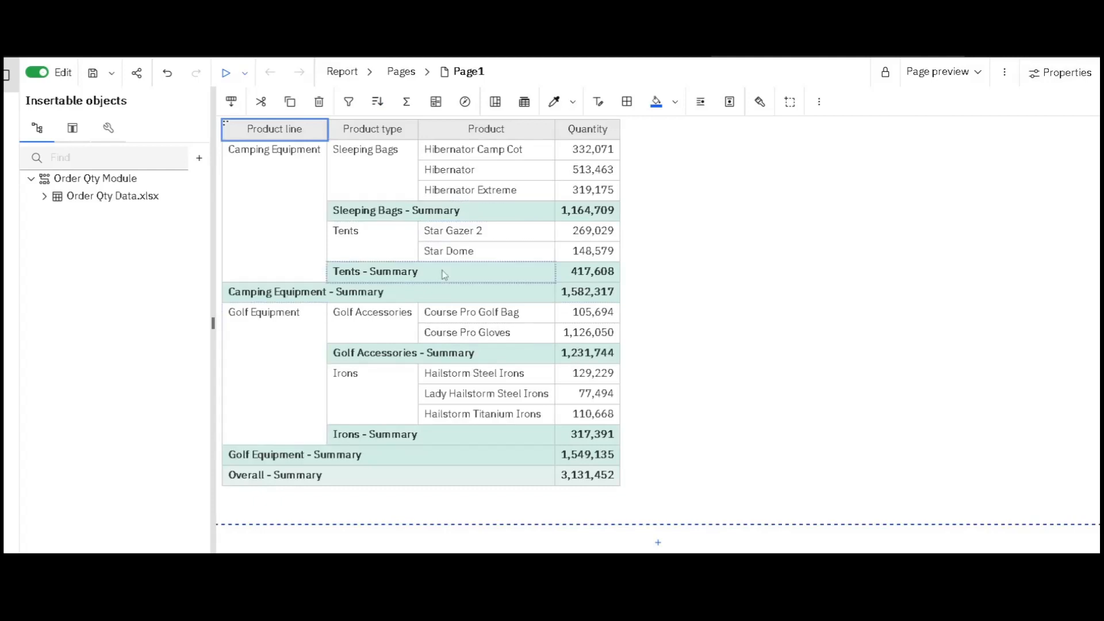
Examine the list's aggregation levels by selecting the product cells, the product type summaries and the product line summaries
left_click(483, 150)
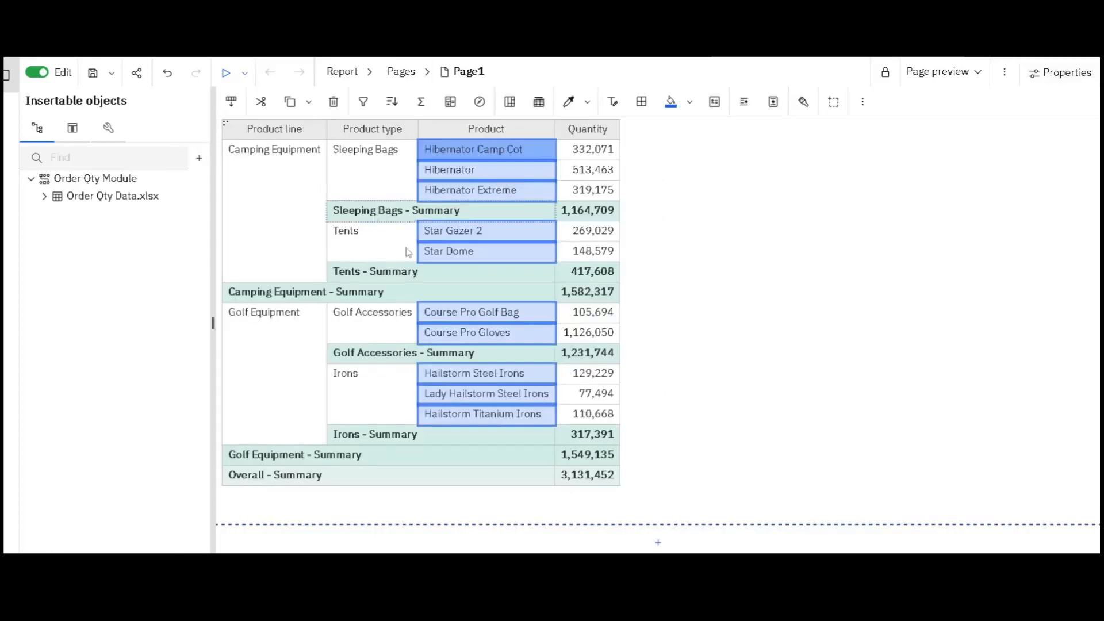
left_click(374, 273)
left_click(301, 293)
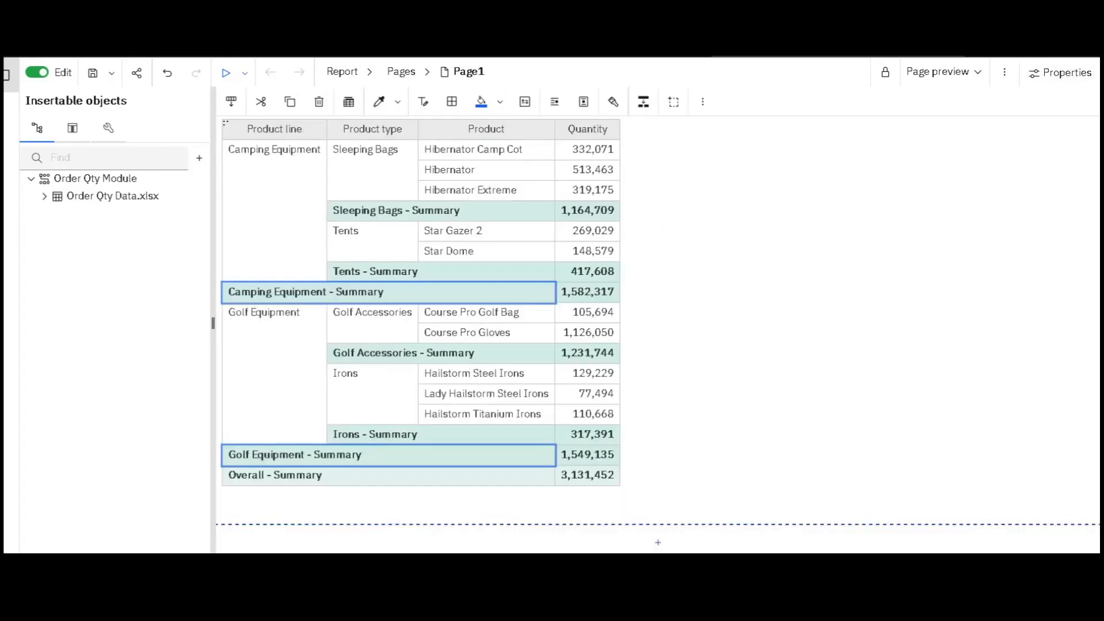
left_click(508, 172)
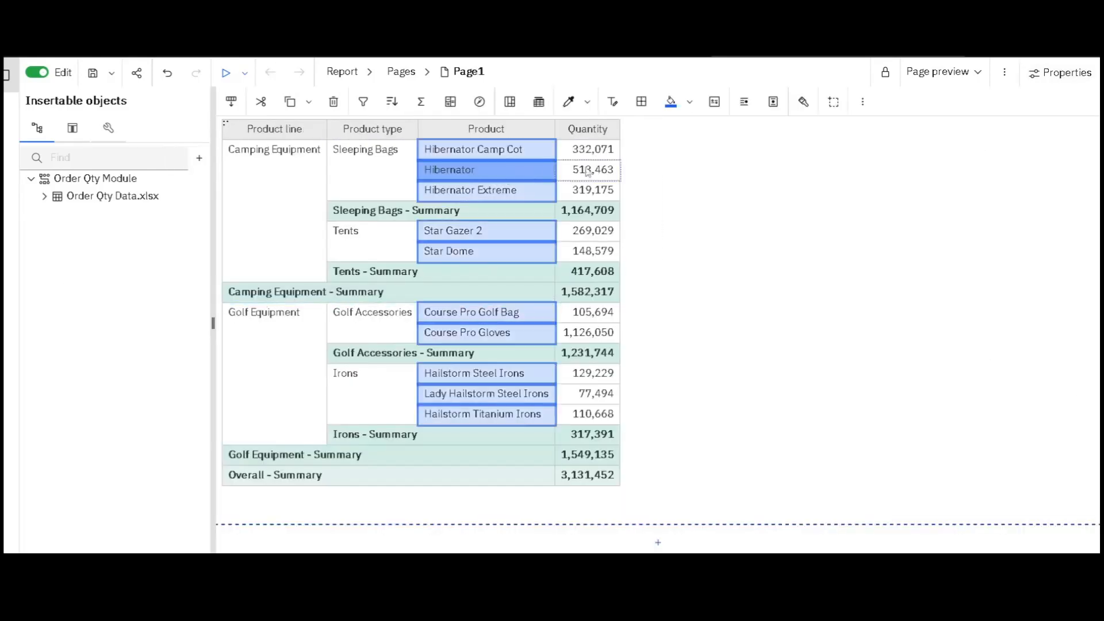
left_click(371, 212)
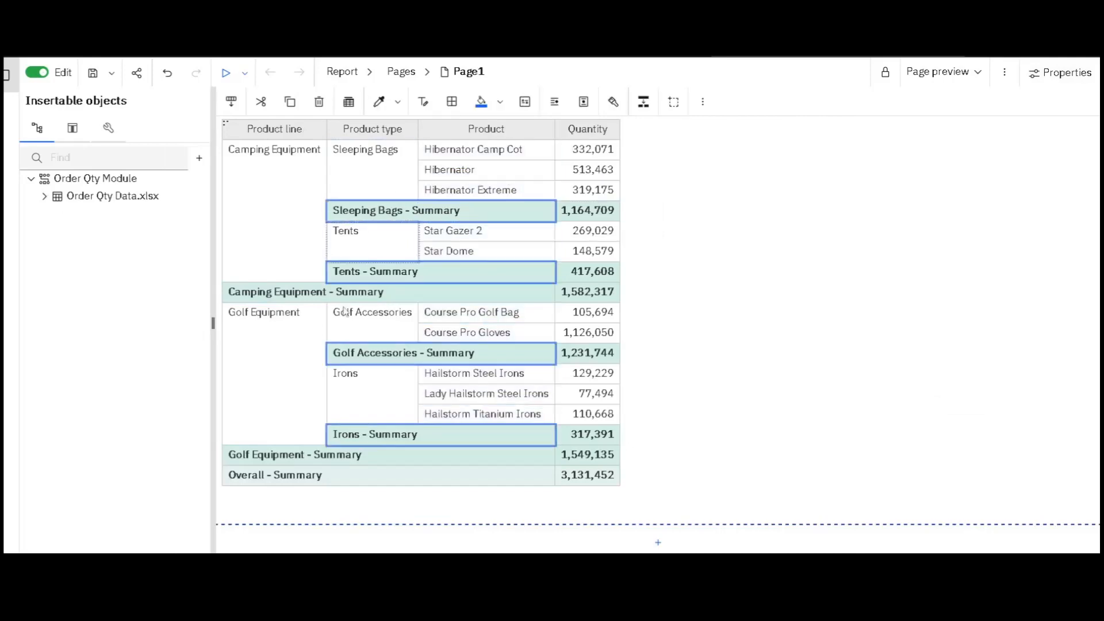
left_click(283, 296, "ctrl")
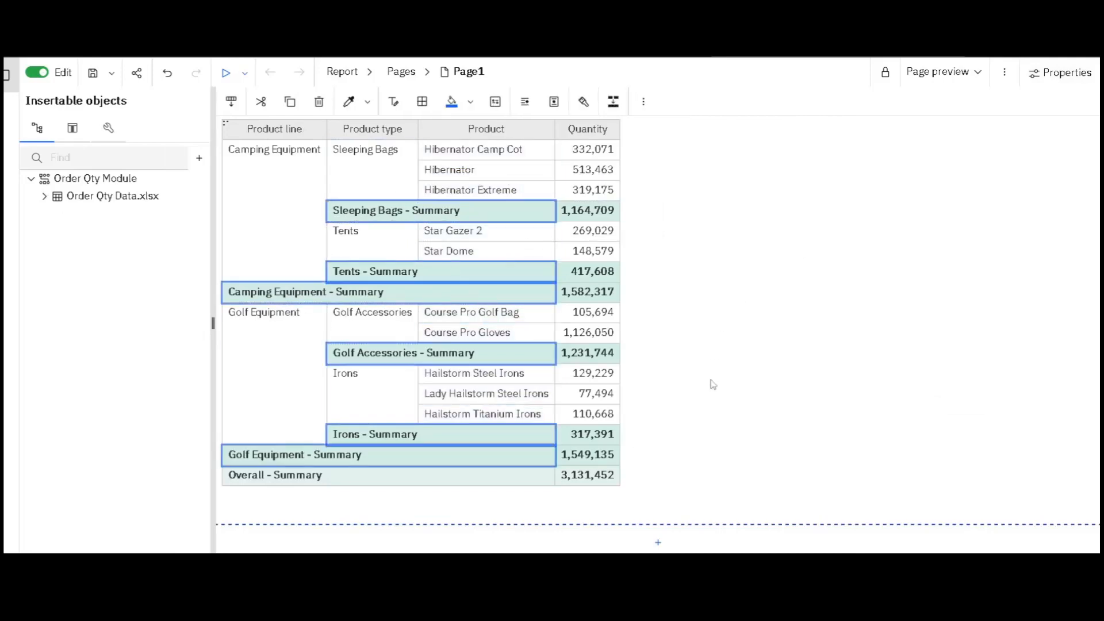
left_click(762, 545)
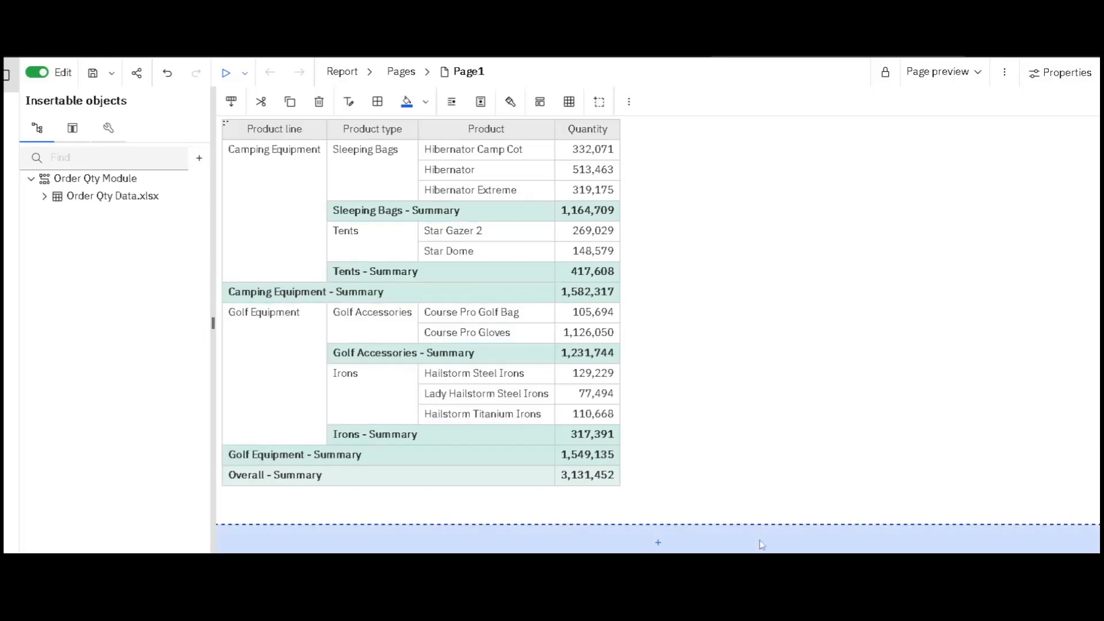
Select the whole list and start a custom detail filter based on the Quantity data item
left_click(226, 129)
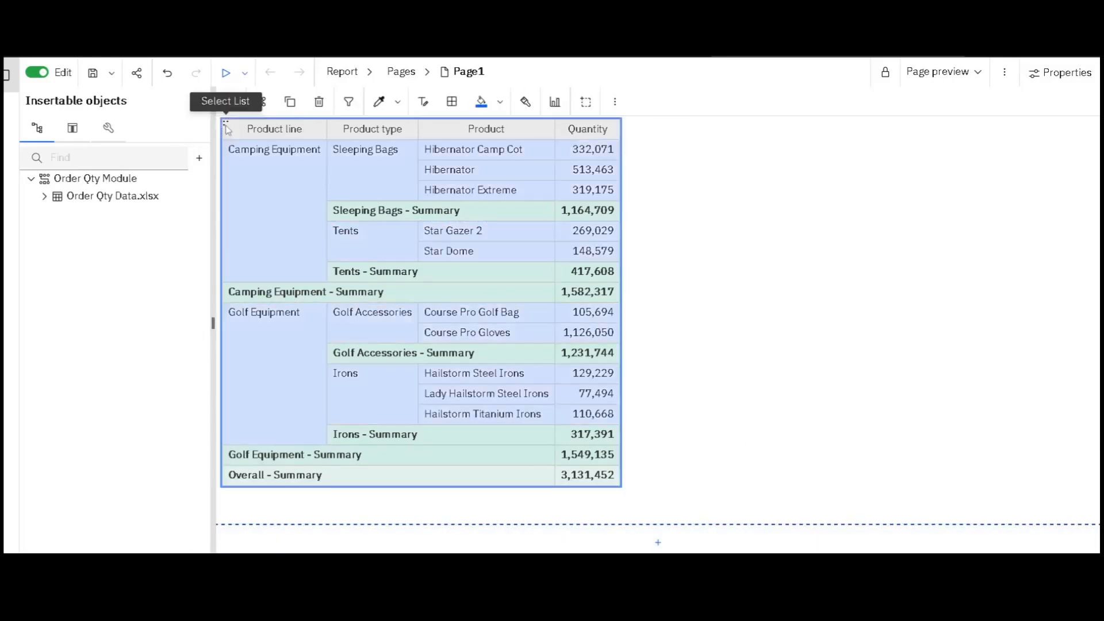
left_click(351, 104)
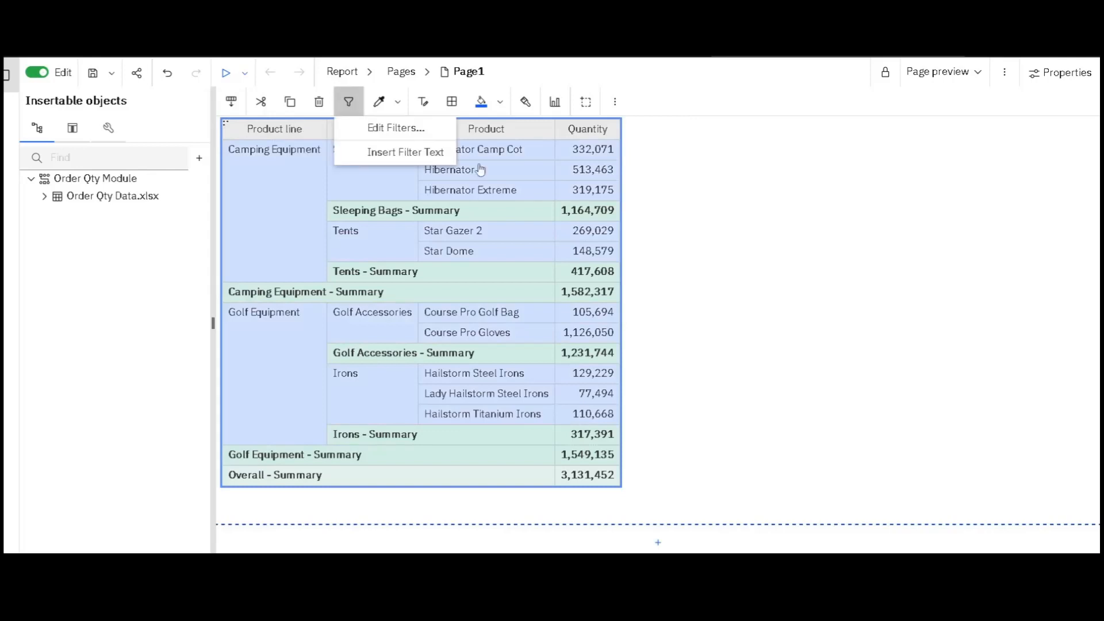
left_click(398, 127)
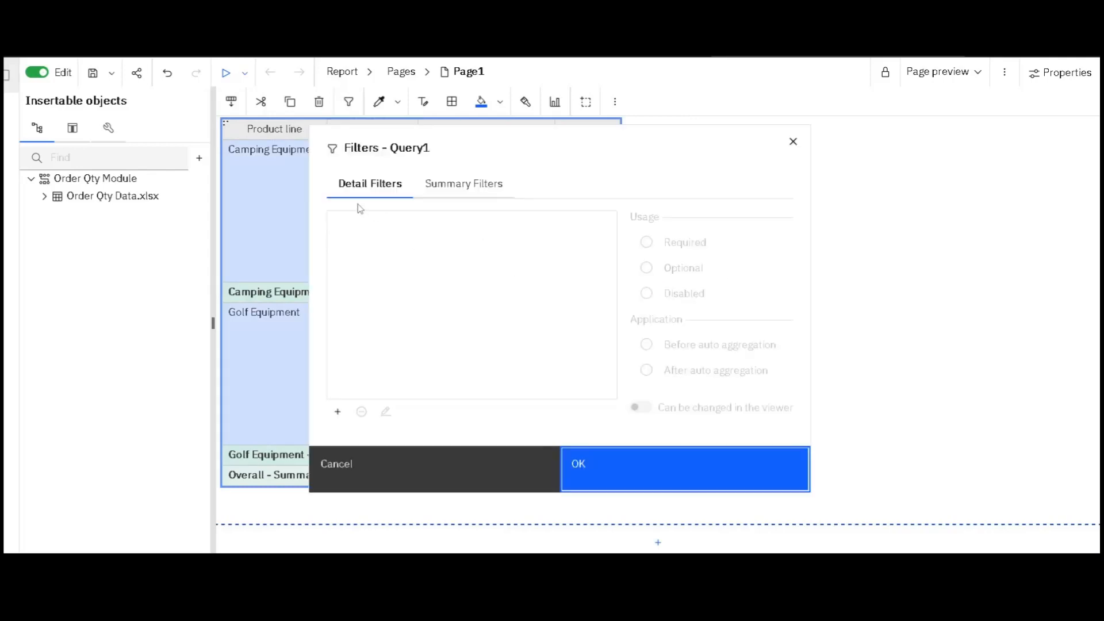
left_click(337, 413)
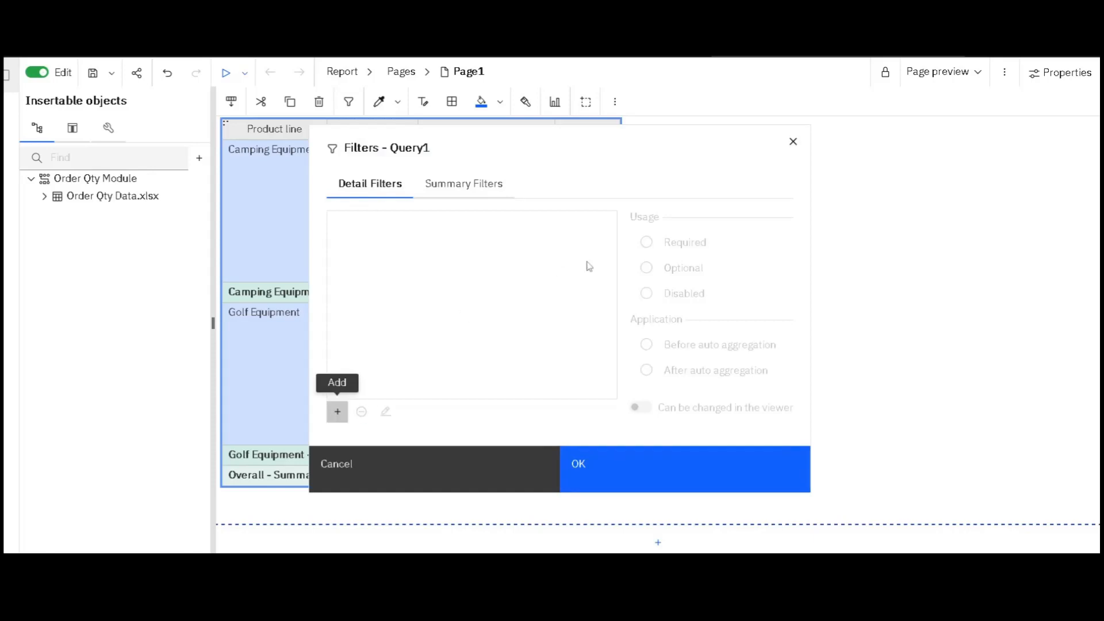
left_click(684, 280)
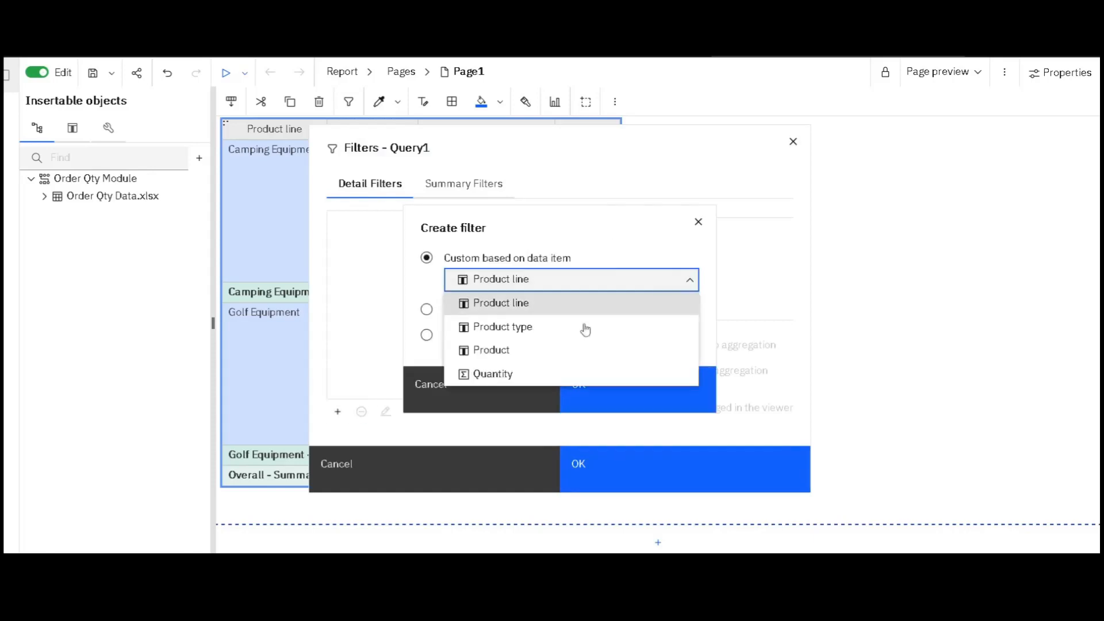
left_click(517, 373)
left_click(622, 400)
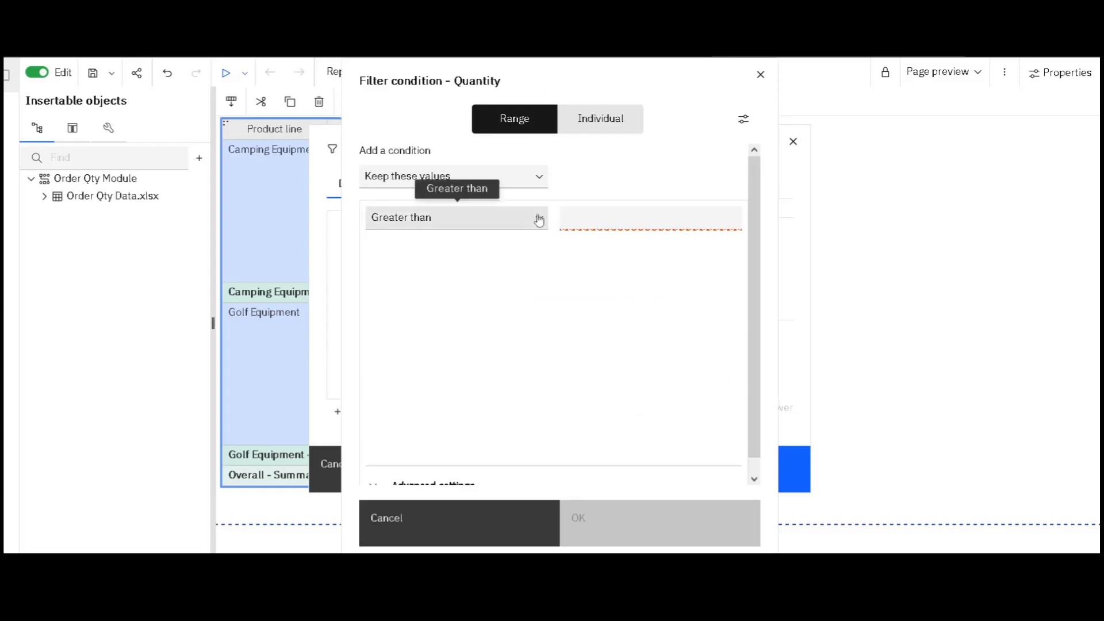
Set the detail filter to keep quantities greater than 1000 and apply it before auto aggregation
left_click(599, 218)
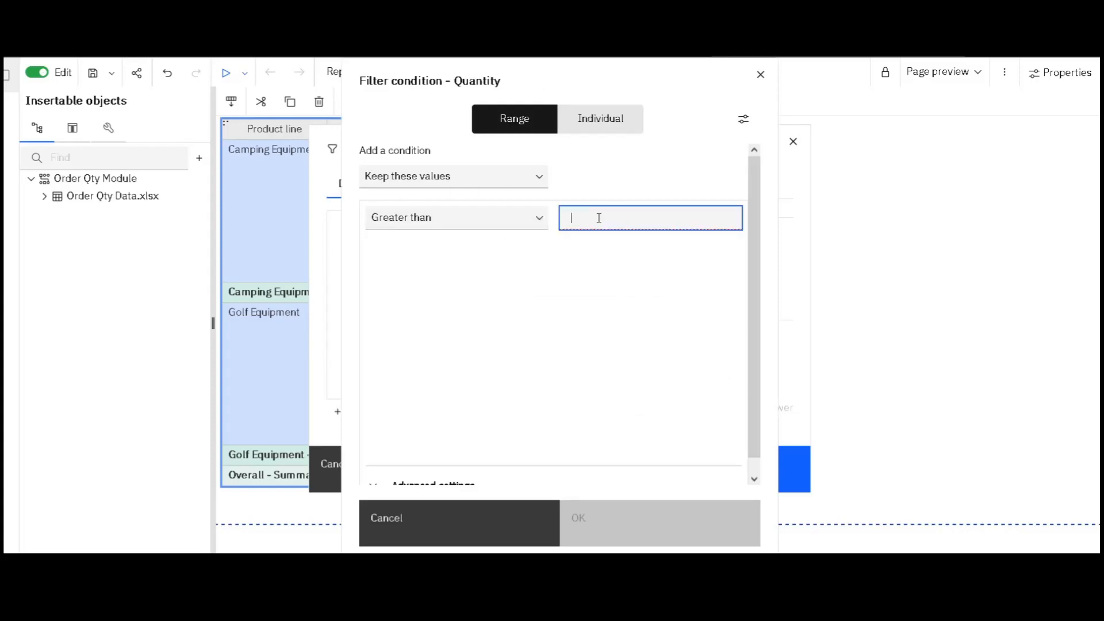
type("1000")
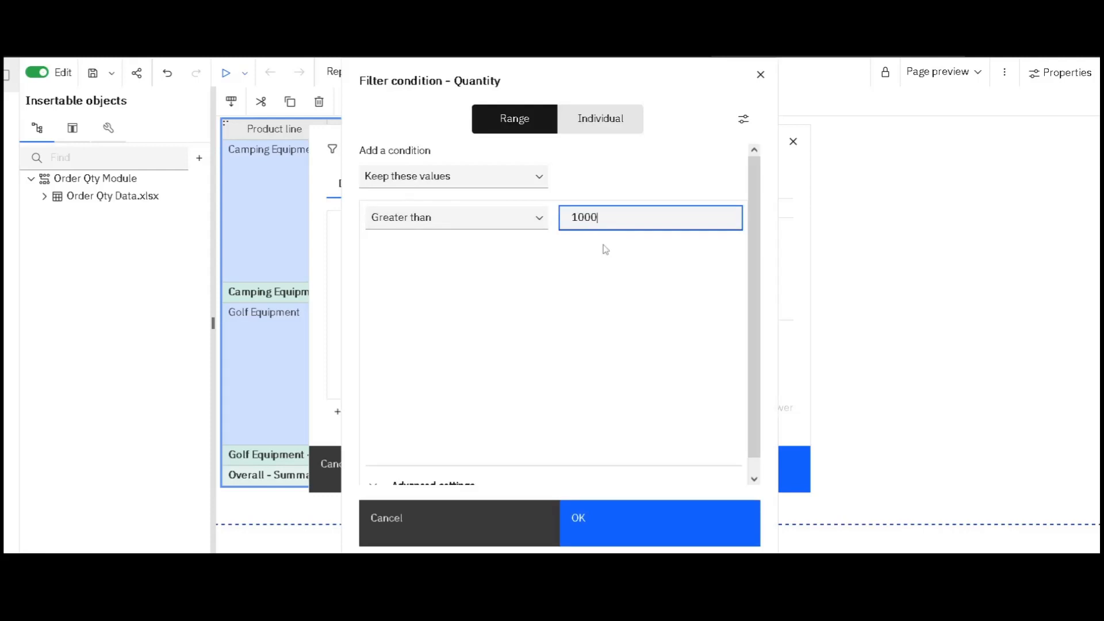
left_click(621, 517)
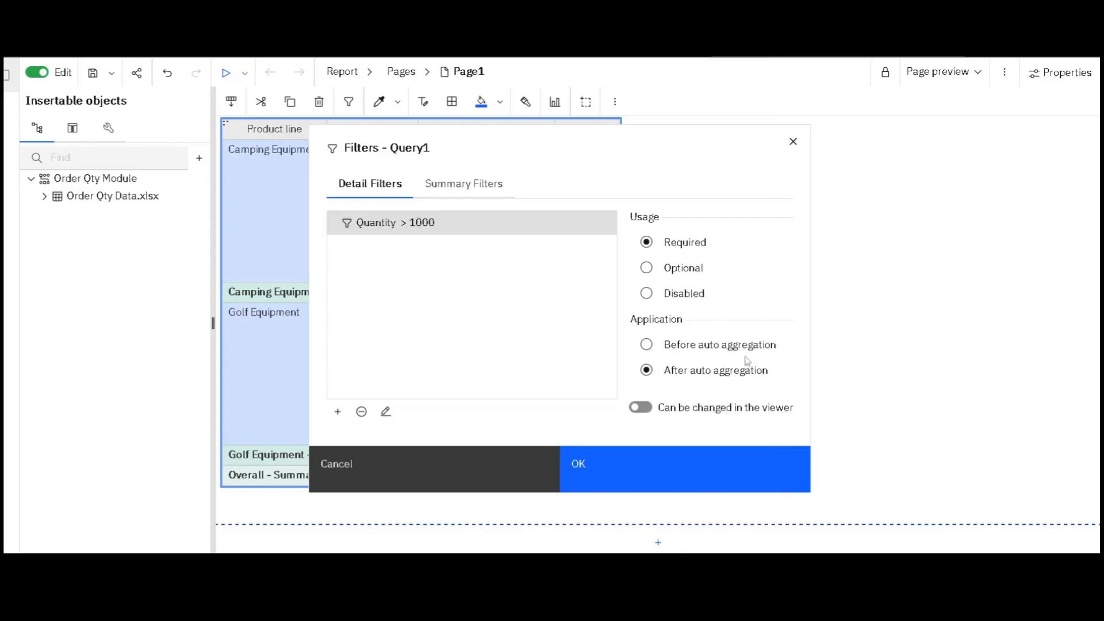
left_click(646, 345)
left_click(650, 464)
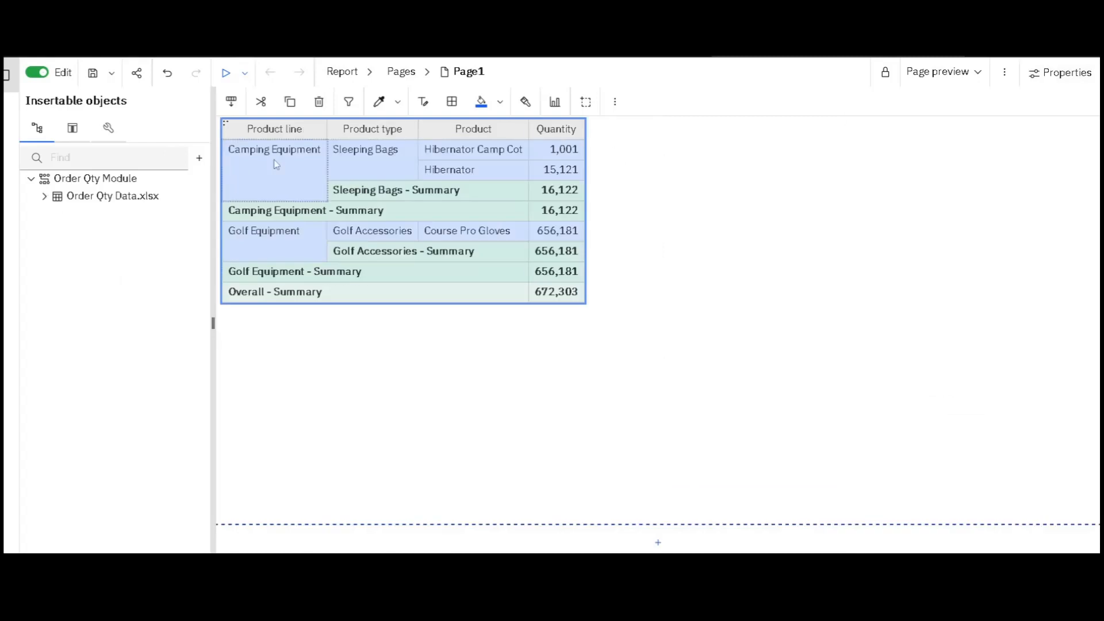
Set the usage of the list's Quantity > 1000 detail filter to Disabled
left_click(348, 102)
left_click(389, 154)
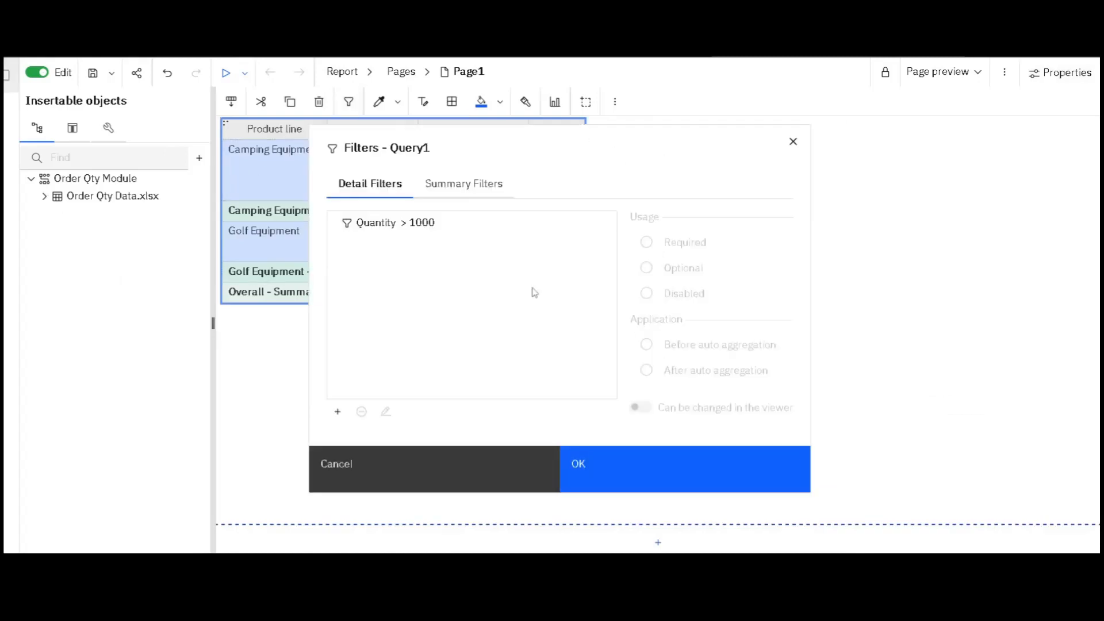
left_click(382, 225)
left_click(648, 295)
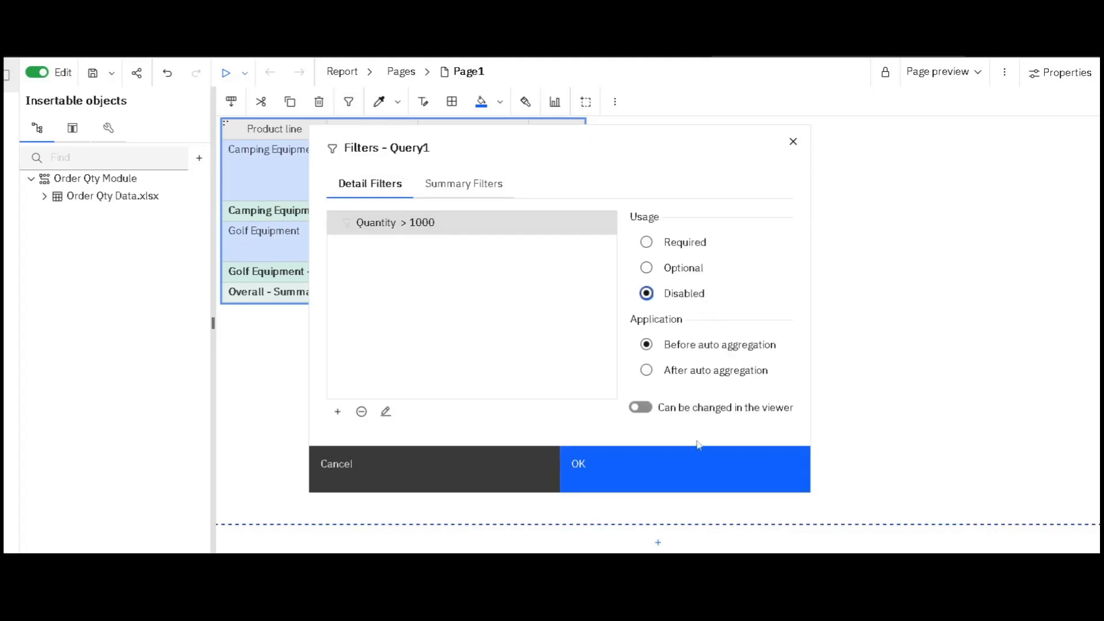
left_click(614, 478)
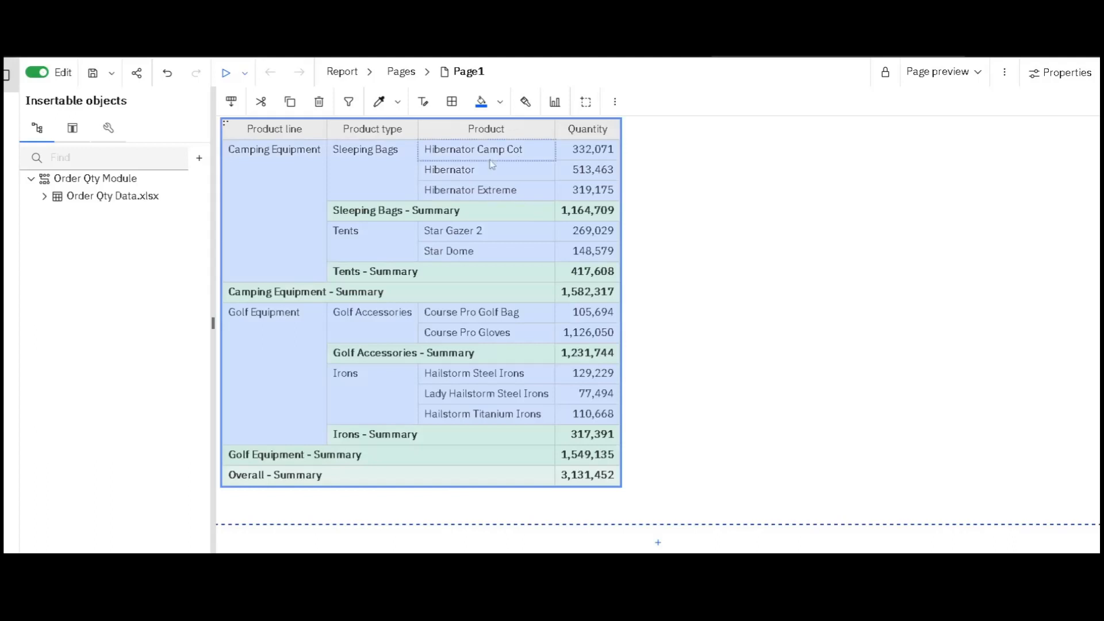
From the product column, set the existing Quantity detail filter's usage to Required and its application to After auto aggregation
left_click(501, 152)
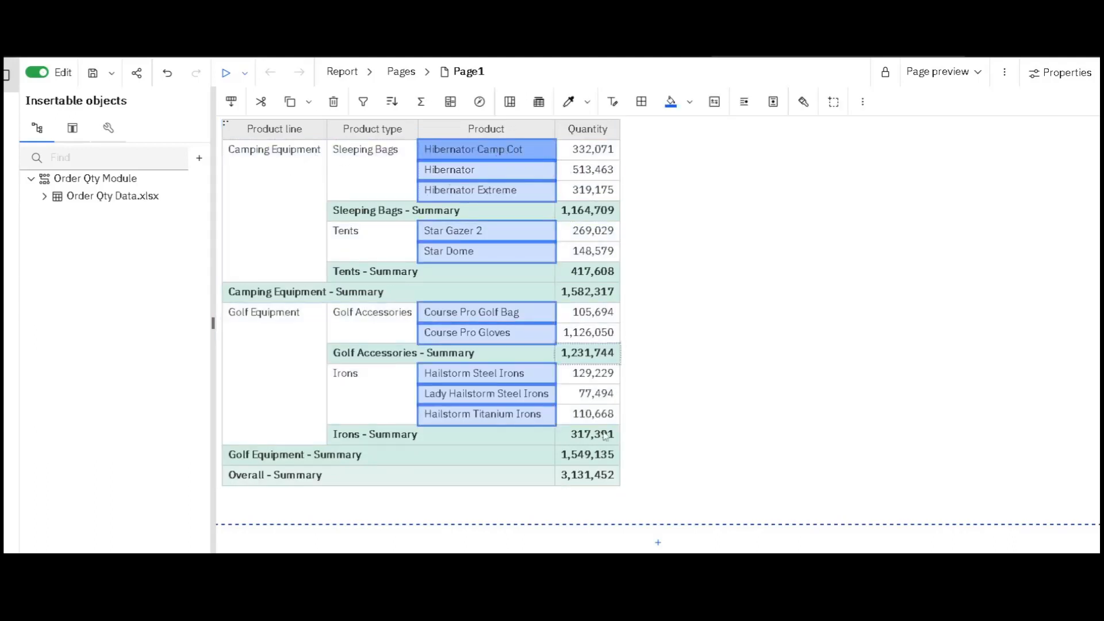
left_click(365, 106)
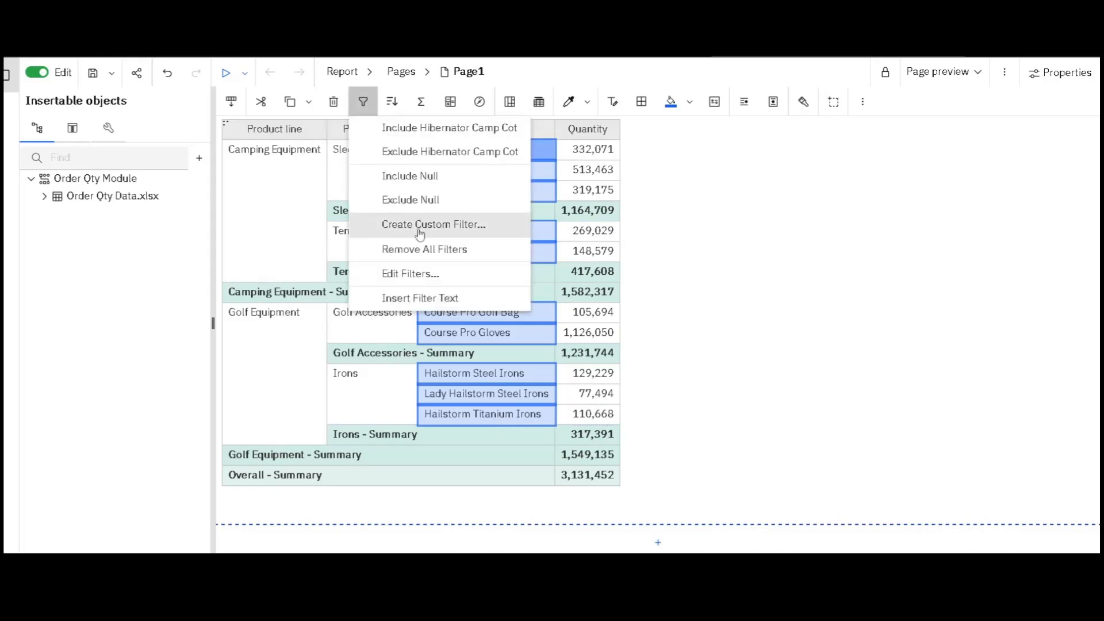
left_click(417, 276)
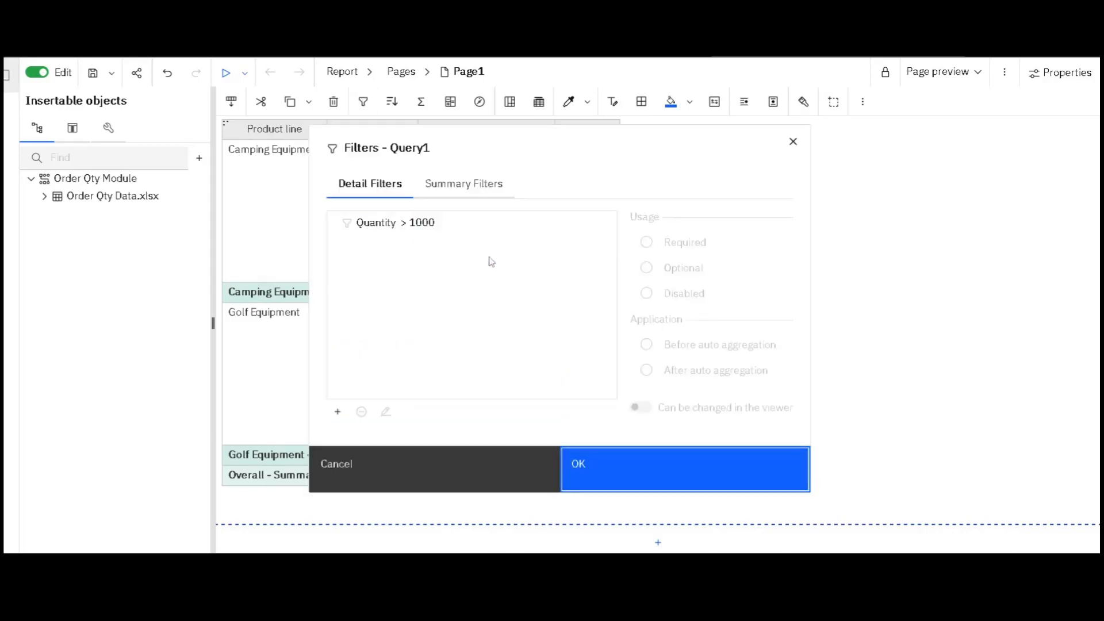
left_click(431, 230)
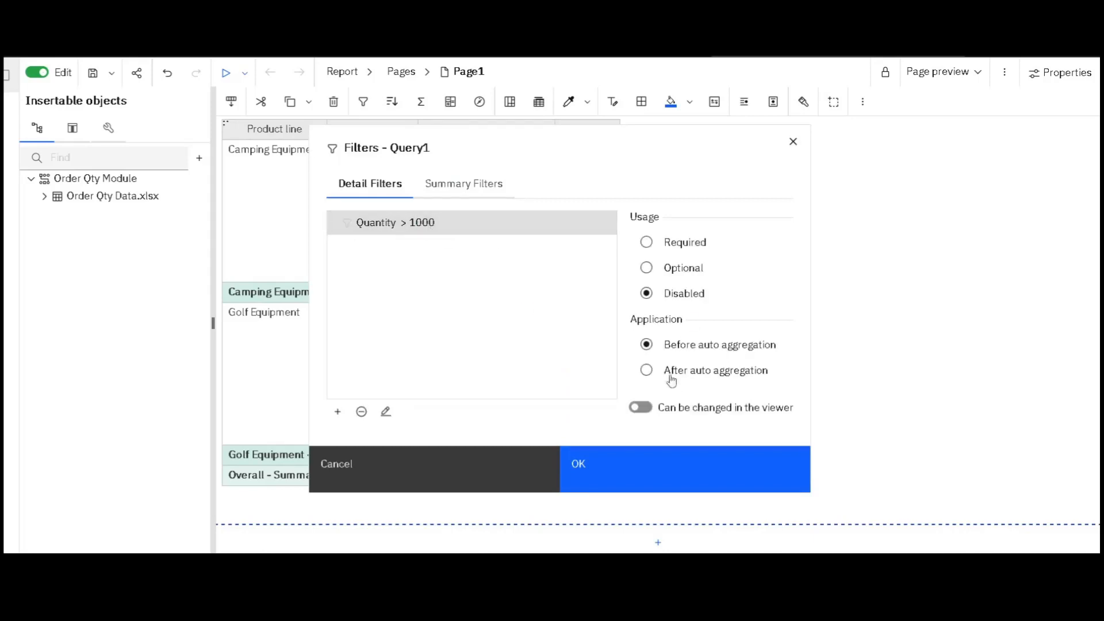
left_click(647, 244)
left_click(648, 372)
Change the Quantity detail filter's condition to greater than 300000 and apply the filter to the list
left_click(387, 418)
left_click(614, 216)
key("ctrl+a")
type("300")
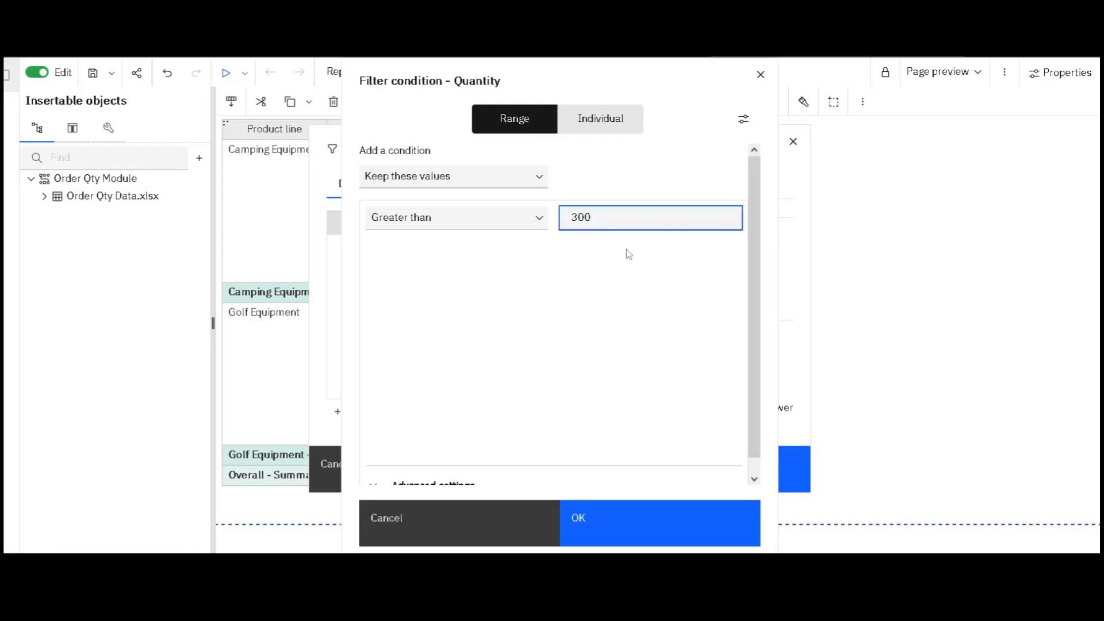
type("000")
left_click(616, 516)
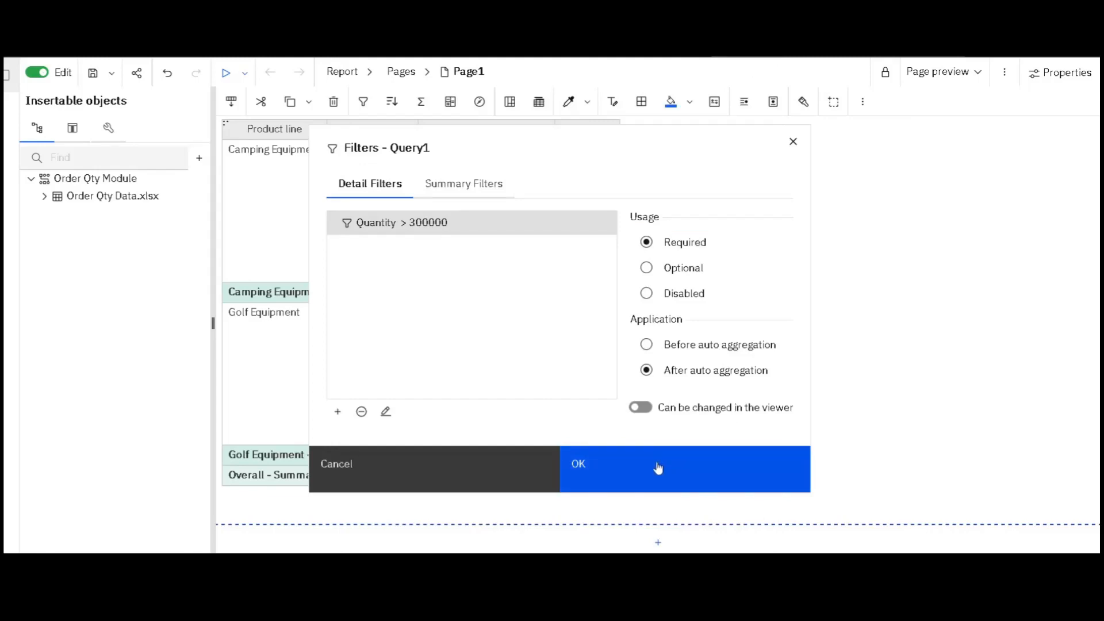
left_click(658, 468)
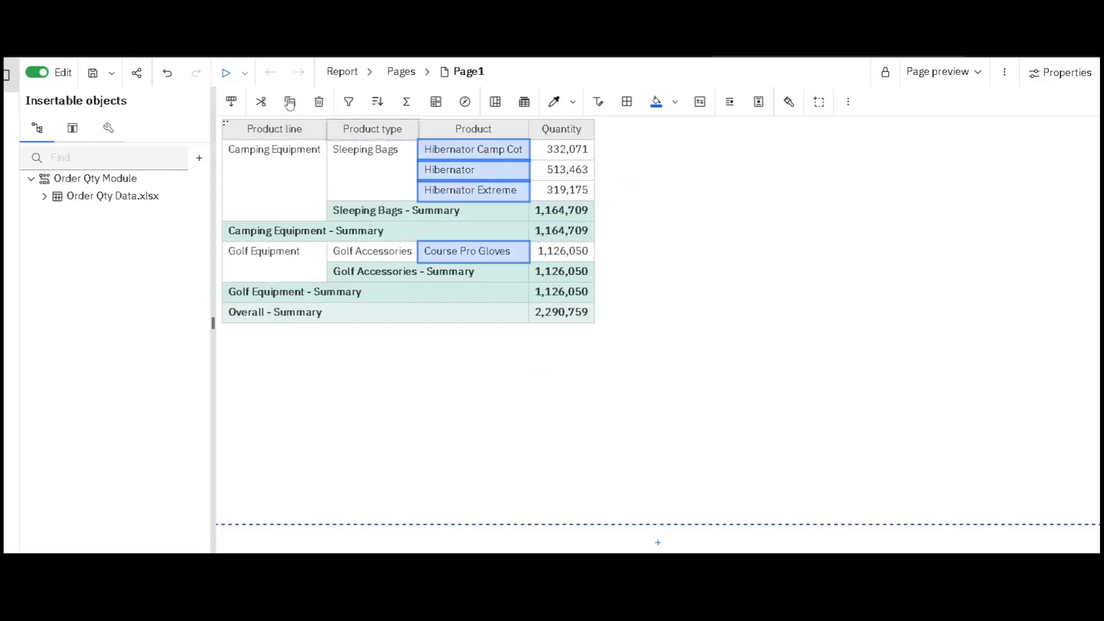
Disable the Quantity > 300000 detail filter on the list
left_click(349, 103)
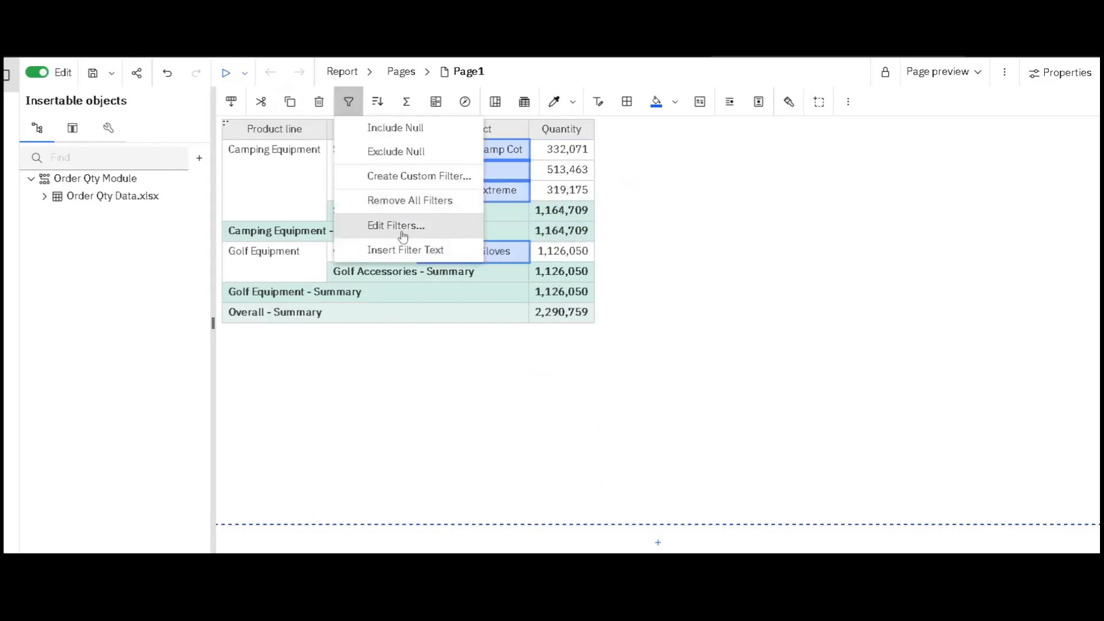
left_click(401, 231)
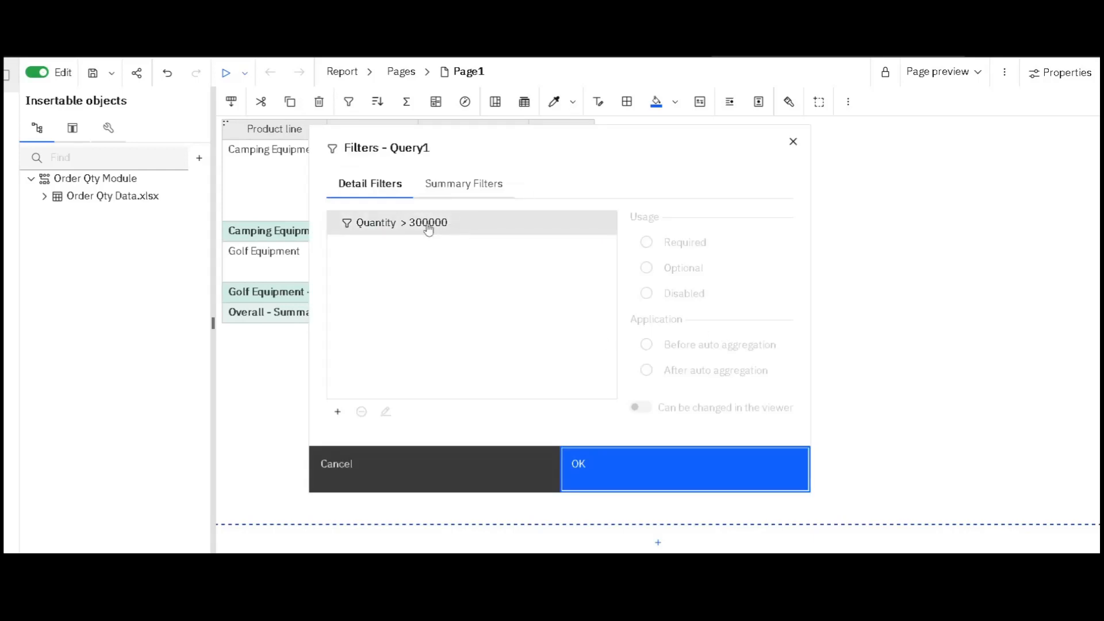
left_click(497, 229)
left_click(647, 293)
left_click(633, 483)
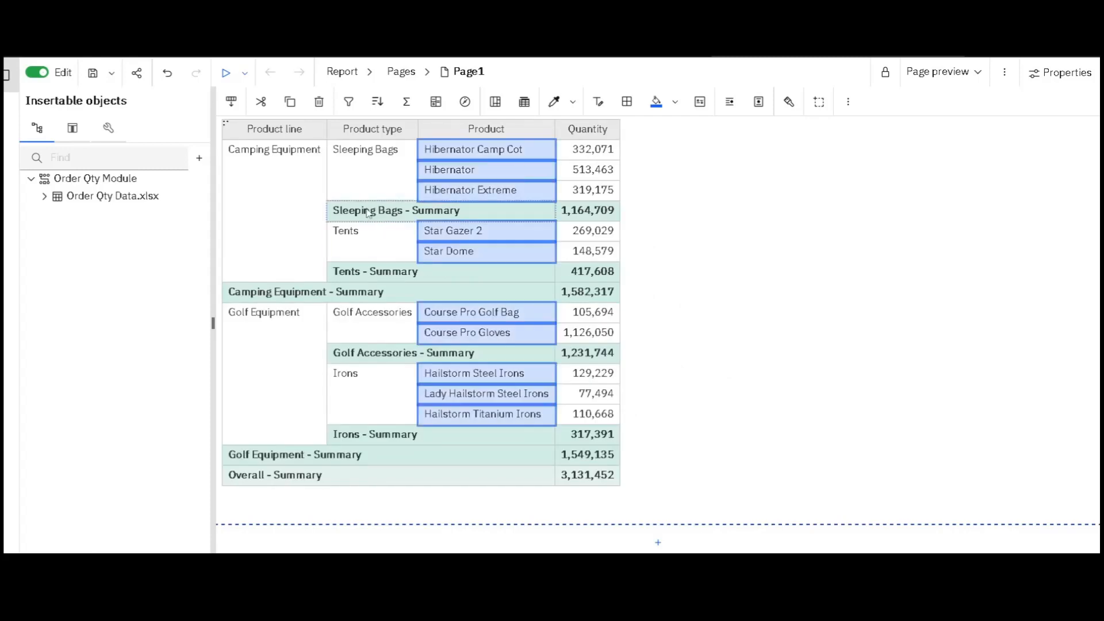
Inspect the product type and product line summary rows by selecting each level in the list
left_click(369, 212)
left_click(274, 296)
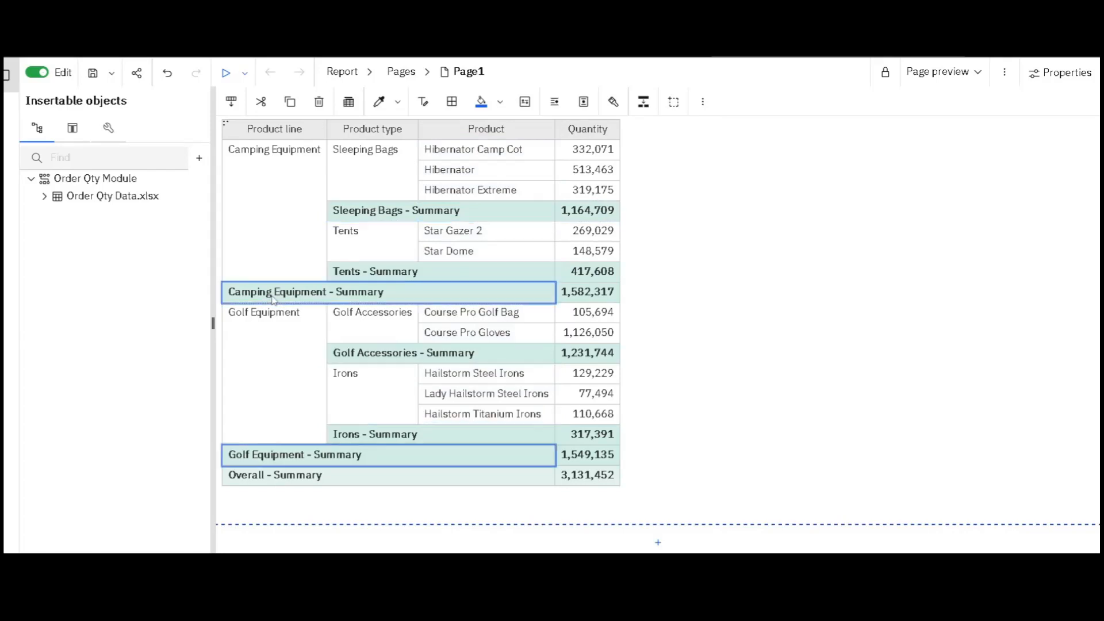
left_click(380, 212)
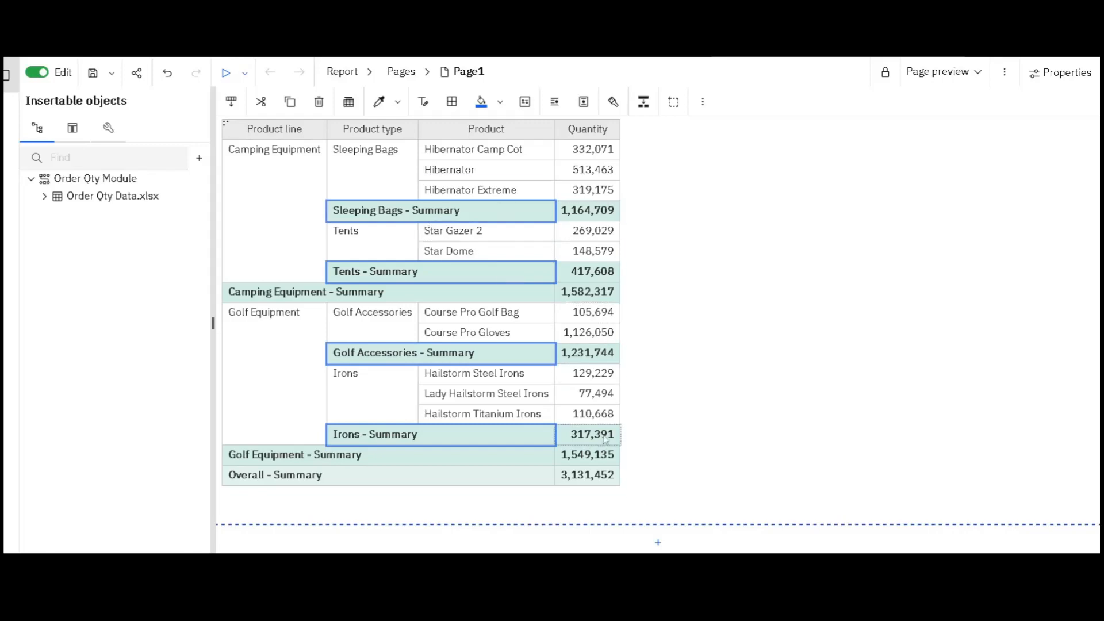
Create a summary filter on the Quantity data item that keeps values greater than 500000
left_click(242, 130)
left_click(348, 102)
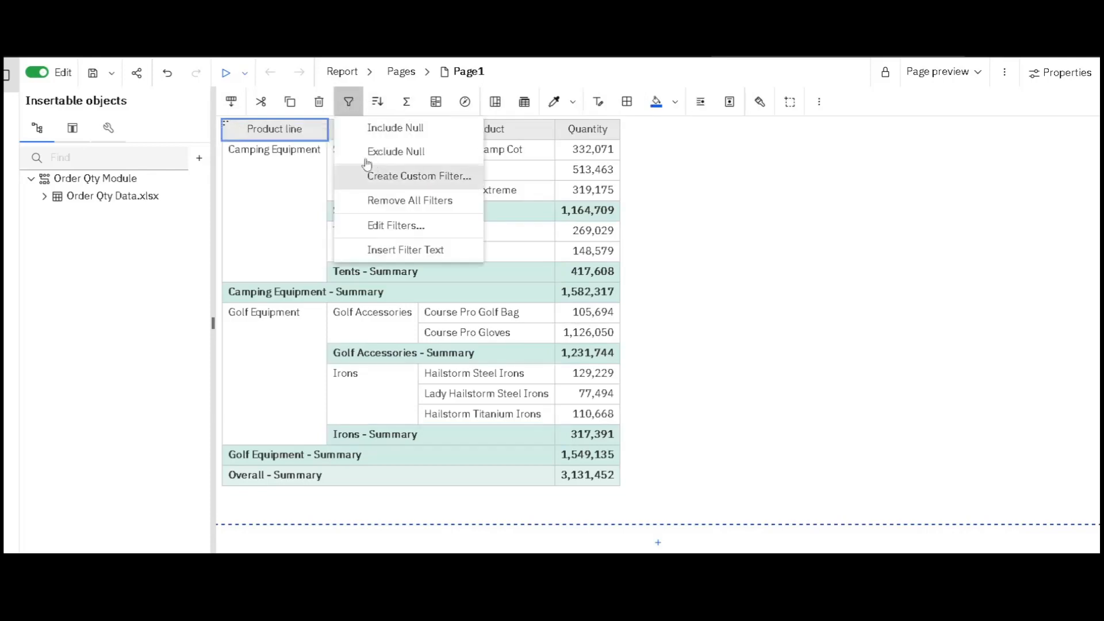
left_click(410, 226)
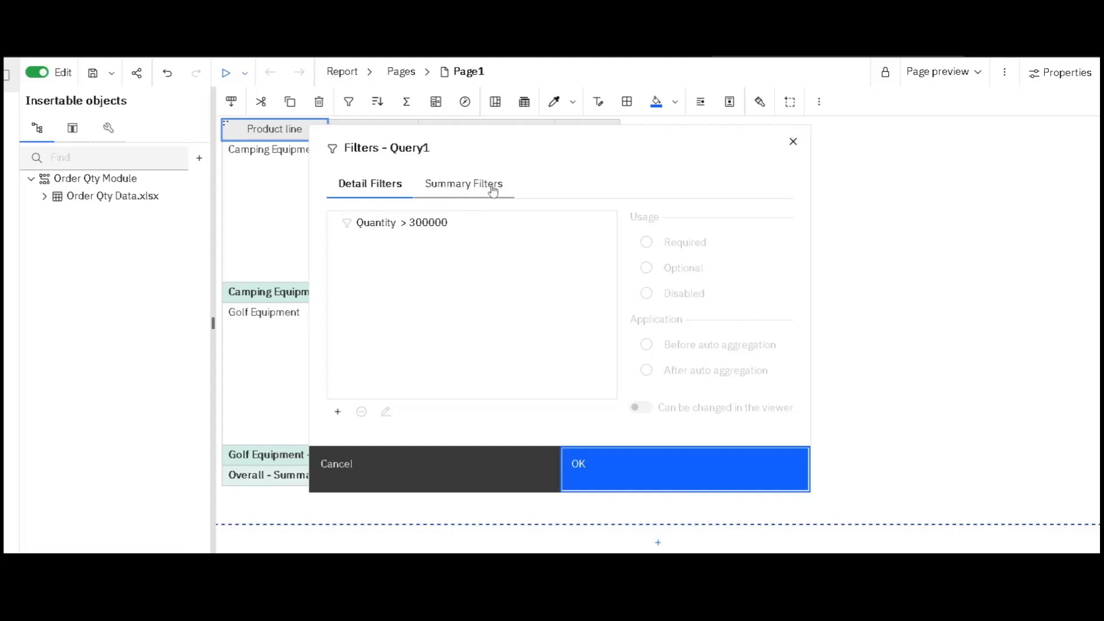
left_click(493, 185)
left_click(338, 415)
left_click(681, 284)
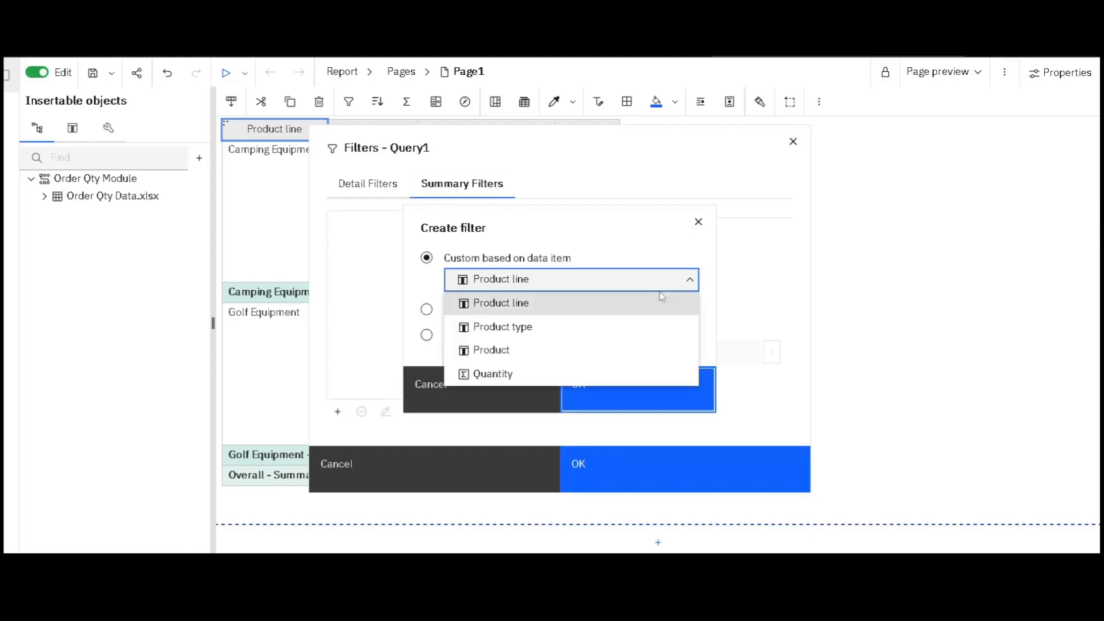
left_click(538, 375)
left_click(612, 385)
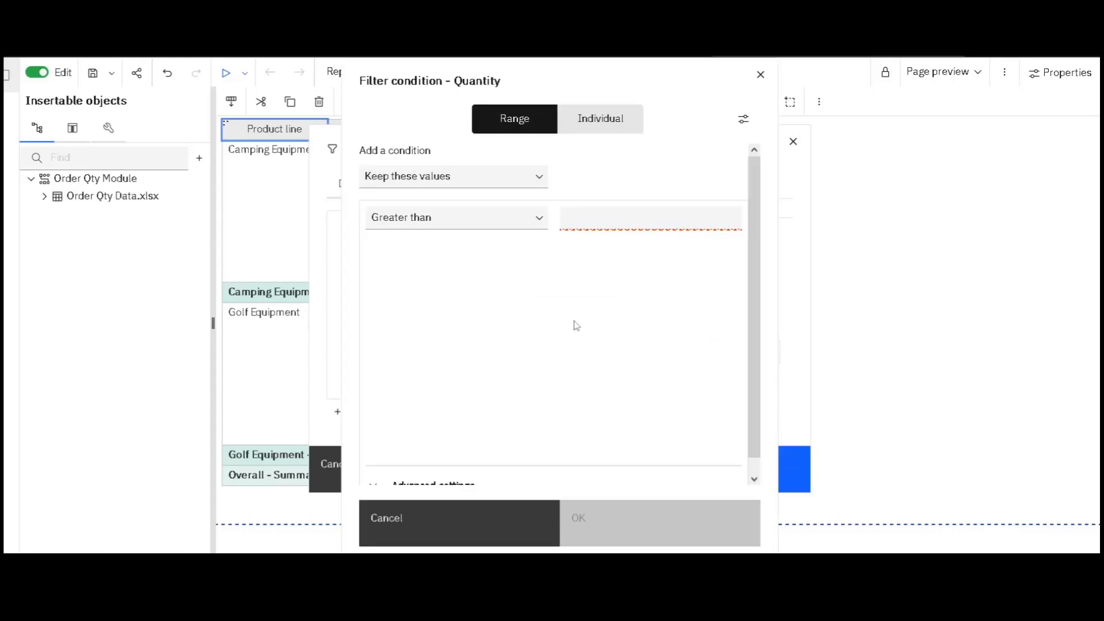
left_click(582, 216)
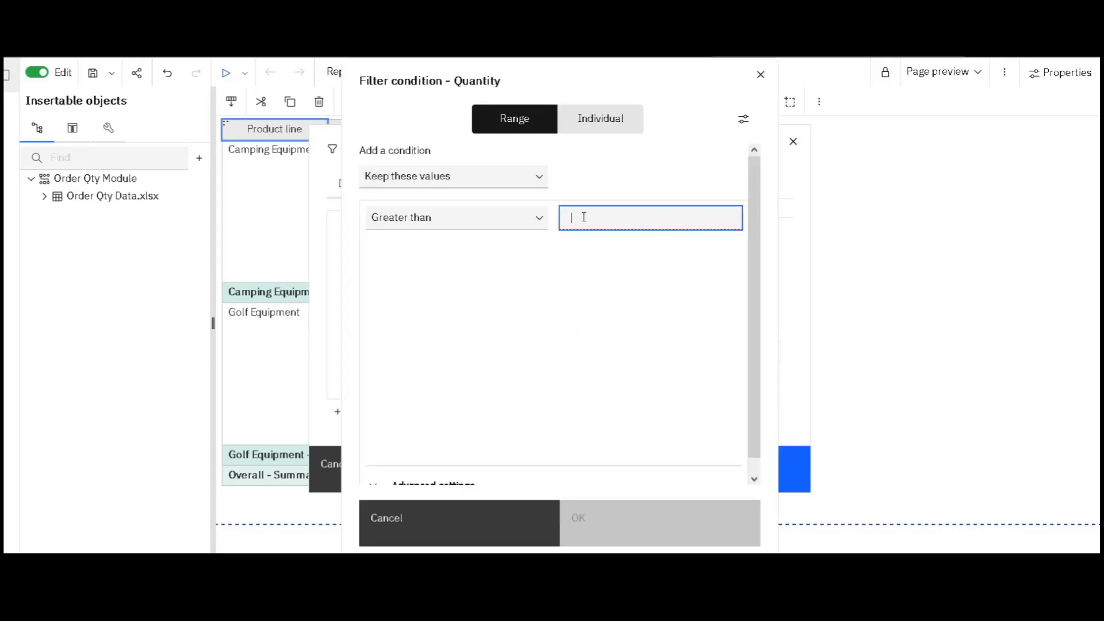
type("500000")
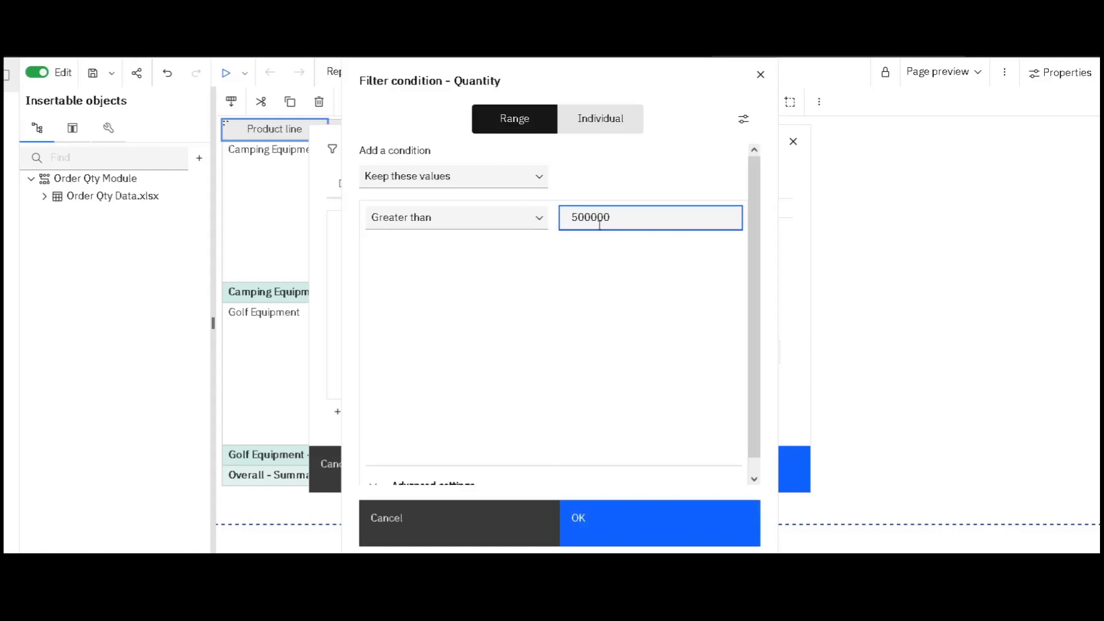
left_click(645, 530)
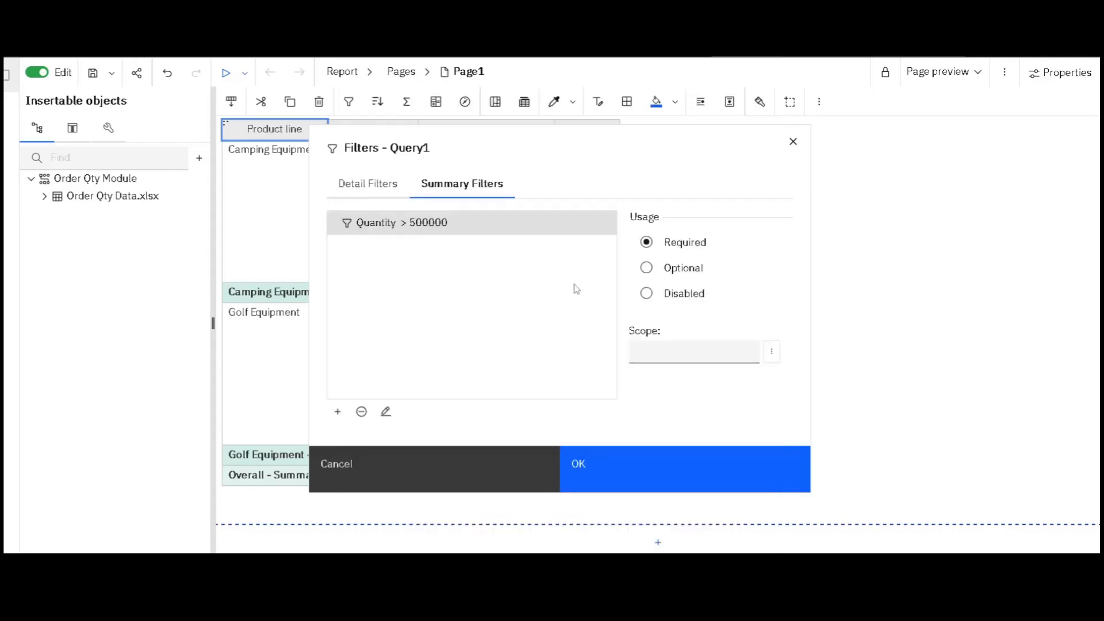
Set the Quantity summary filter's scope to Product type, apply it, and select the product type summary rows
left_click_drag(551, 135, 803, 158)
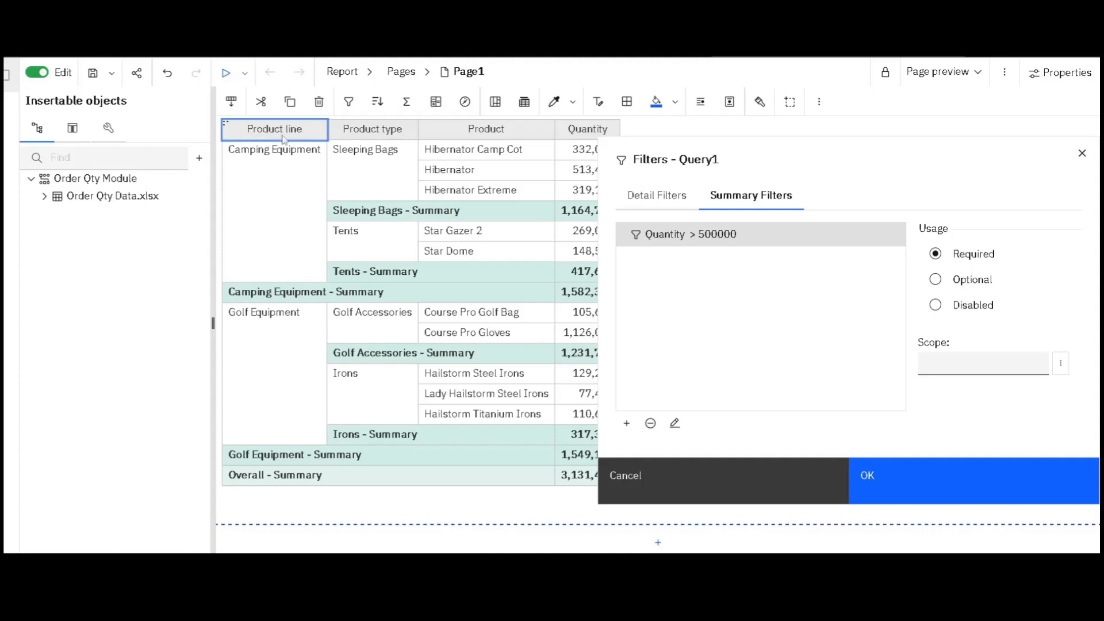
left_click_drag(822, 161, 707, 144)
left_click(948, 346)
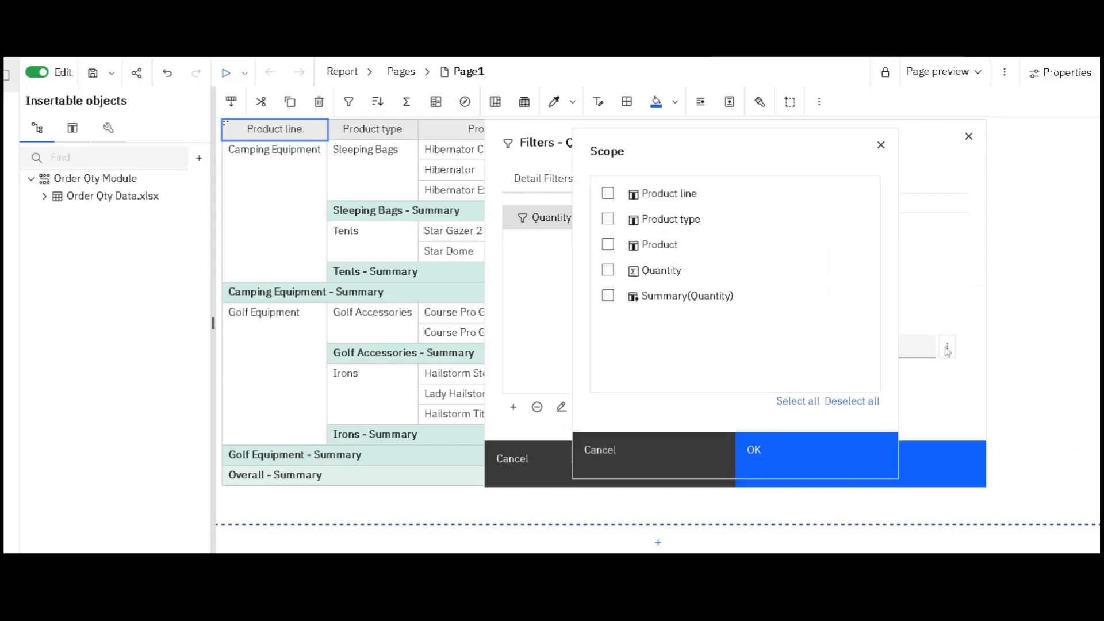
left_click(609, 220)
left_click(878, 439)
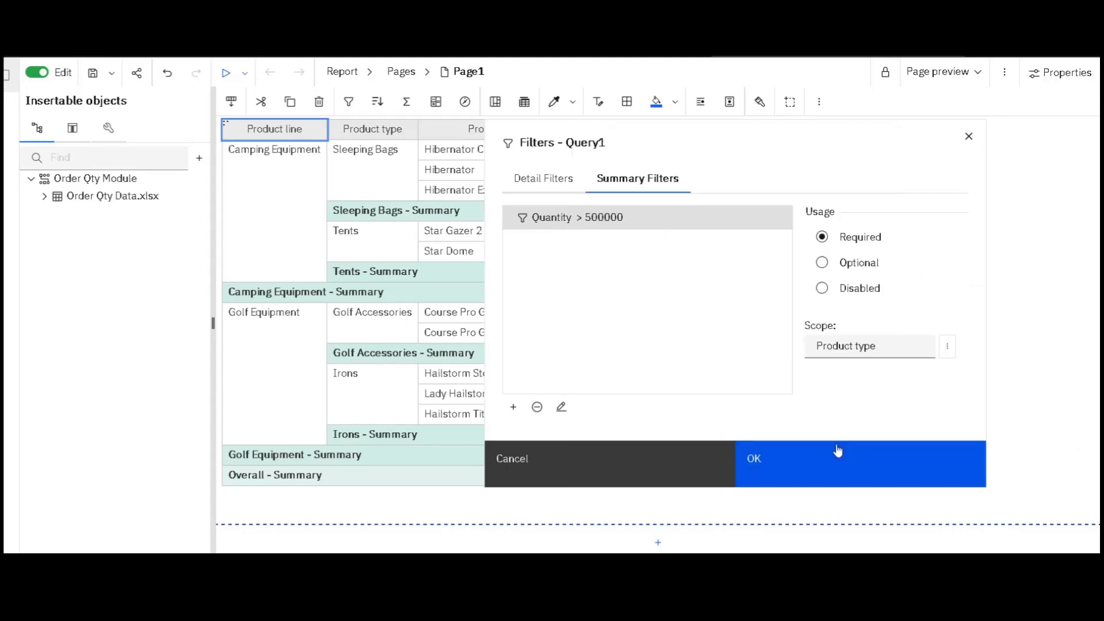
left_click(829, 461)
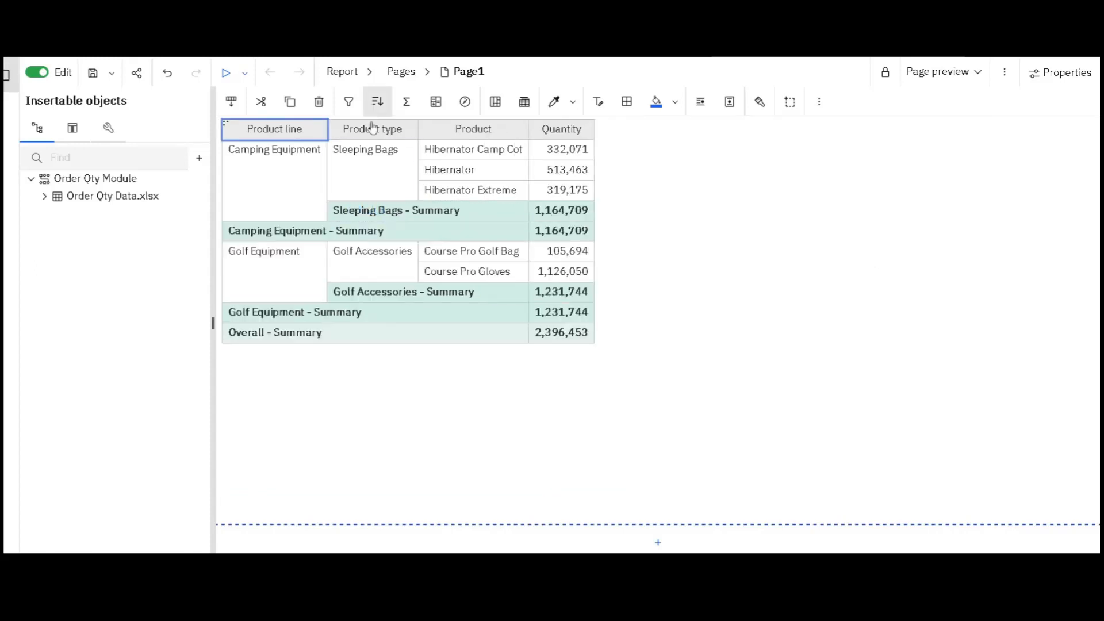
left_click(379, 216)
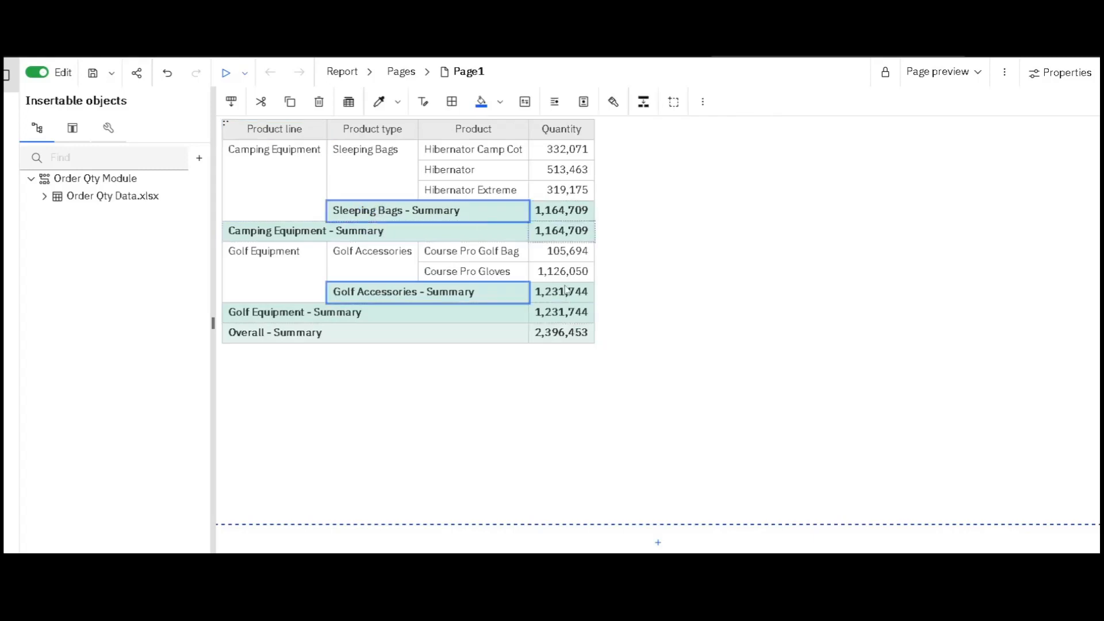
From the Product line column, change the disabled Quantity detail filter's condition to greater than 1550000
left_click(235, 129)
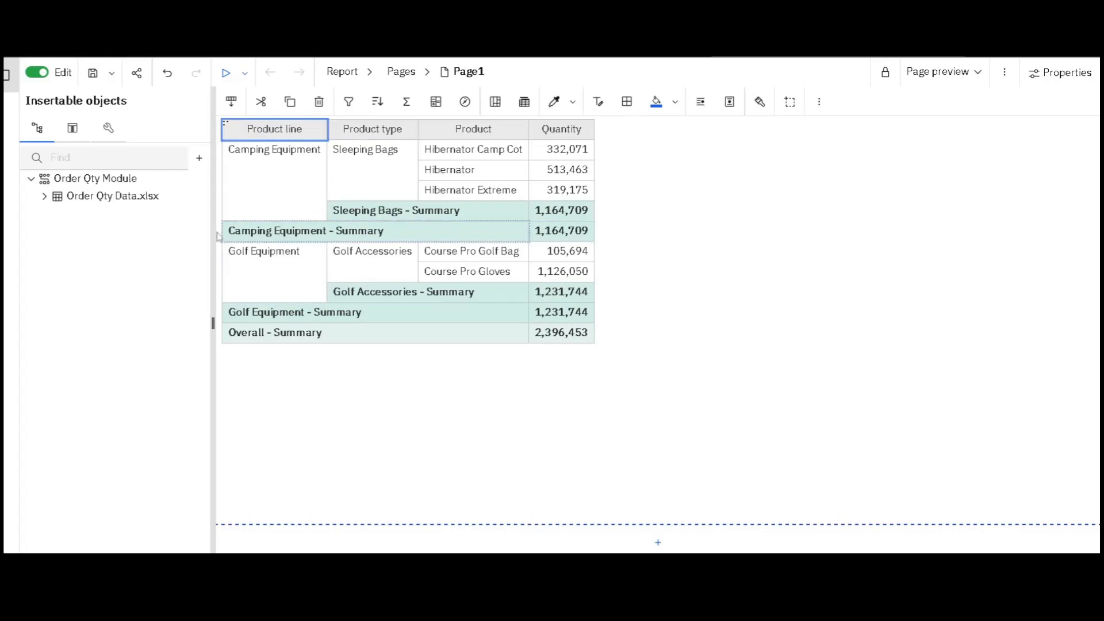
left_click(349, 102)
left_click(409, 229)
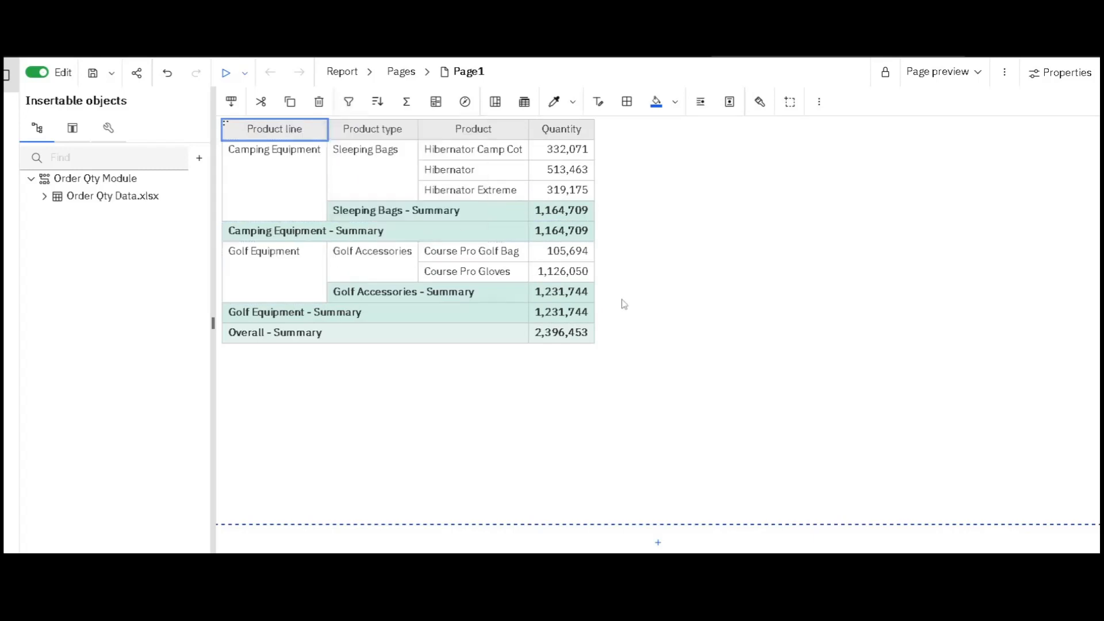
left_click(412, 223)
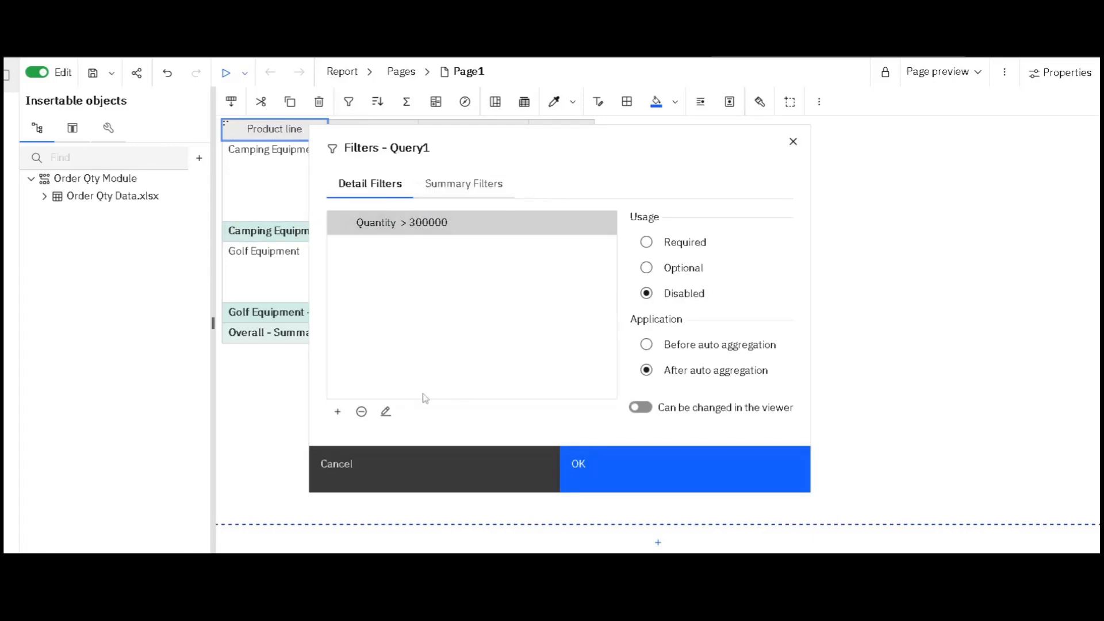
double_click(422, 223)
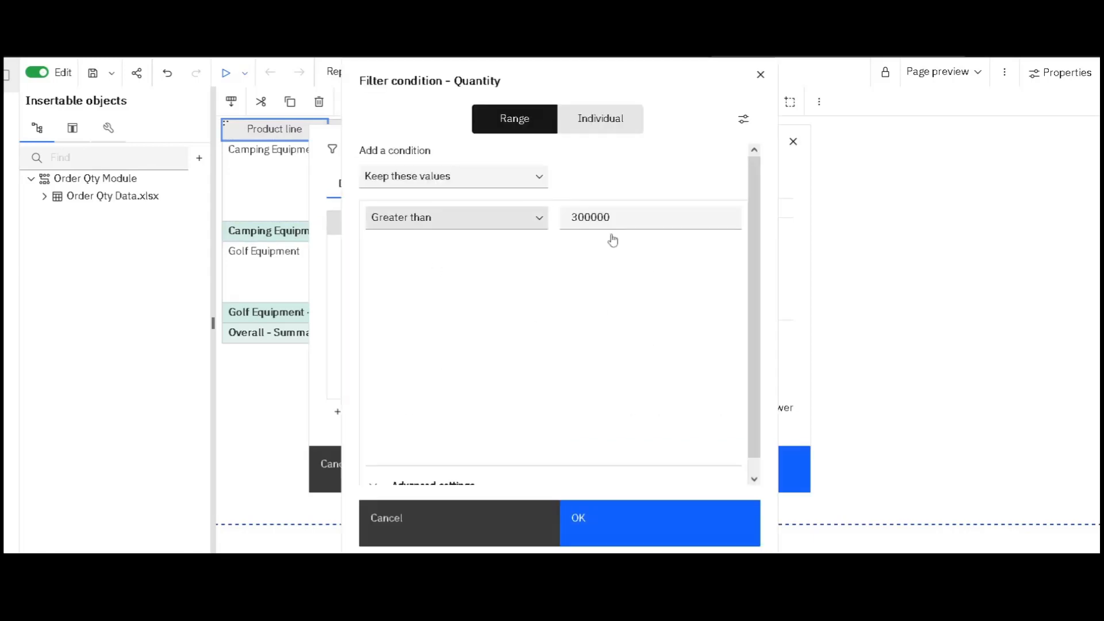
left_click_drag(613, 217, 577, 219)
key("ctrl+a")
type("1")
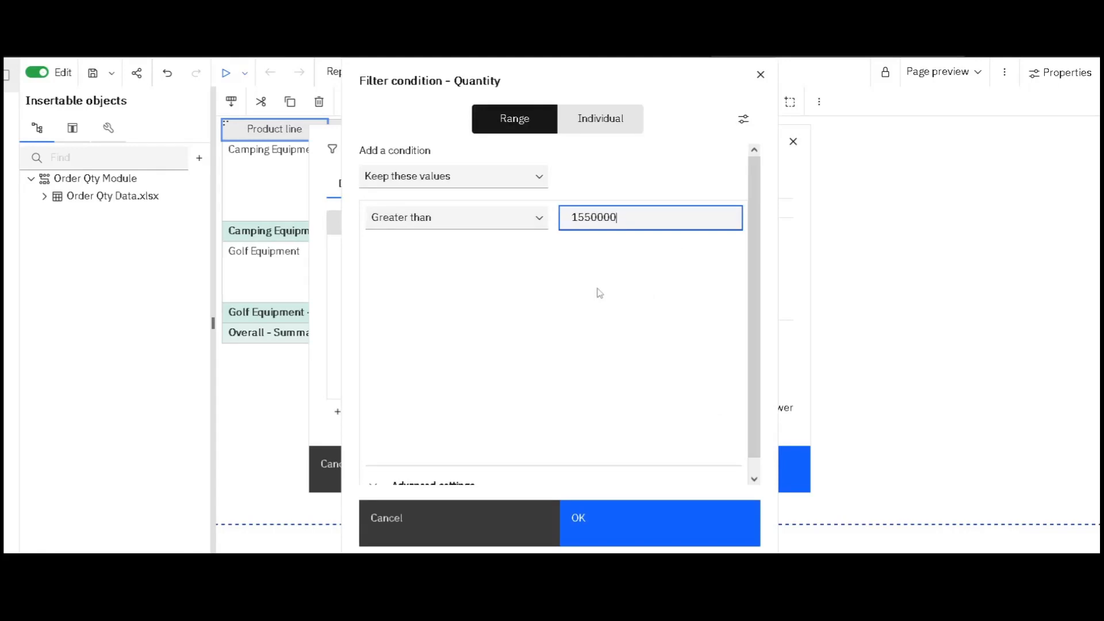
left_click(619, 525)
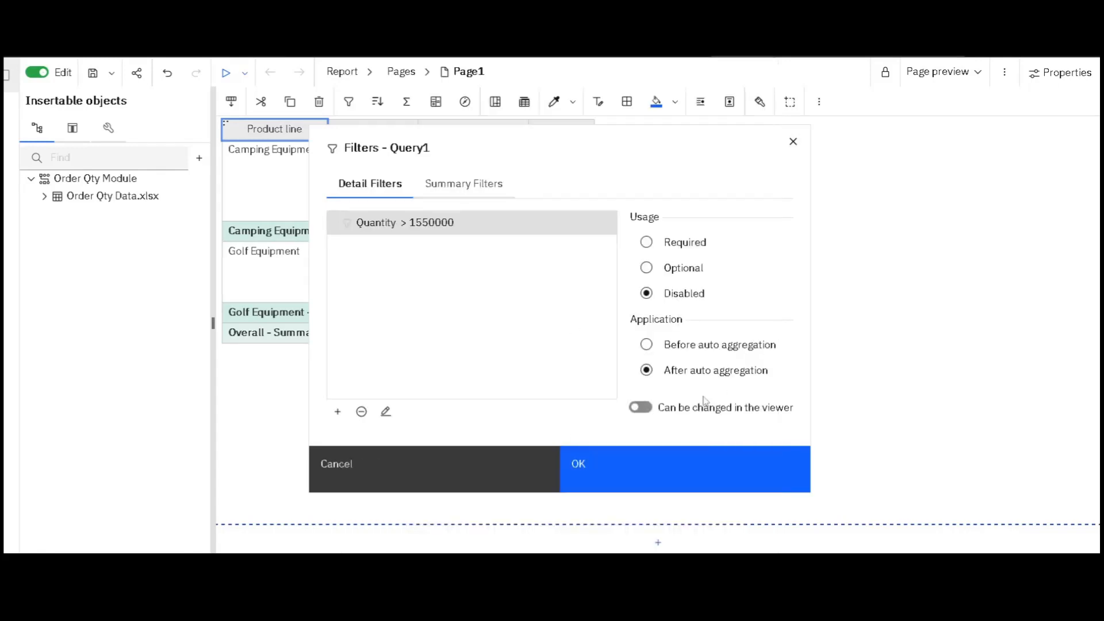
Change the Quantity summary filter's condition to greater than 1550000
left_click(465, 186)
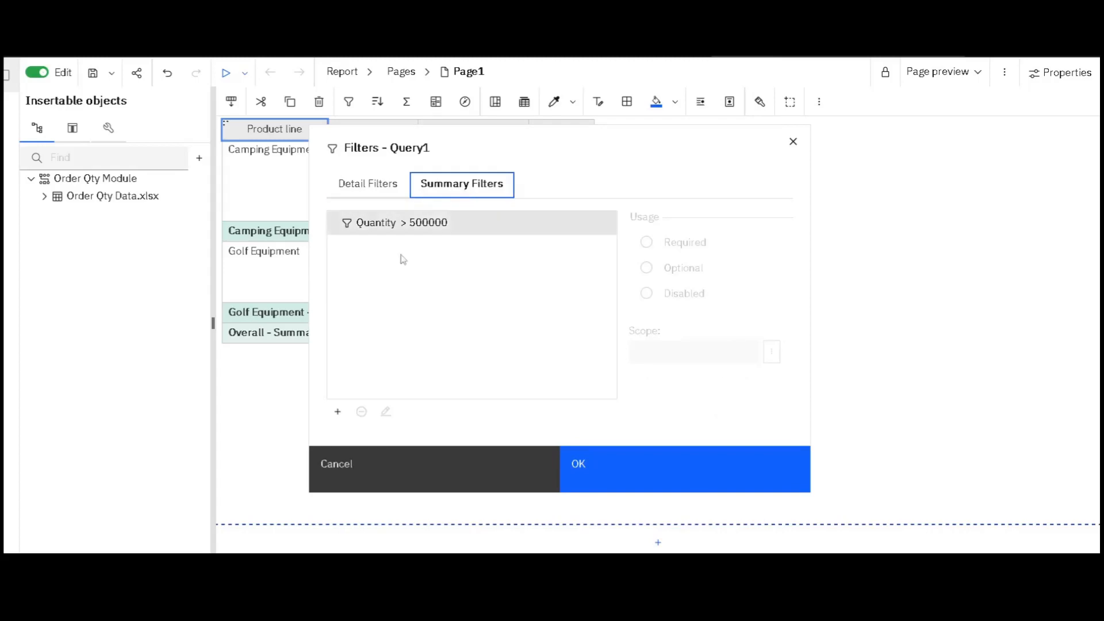
left_click(384, 225)
left_click(384, 411)
double_click(615, 217)
type("1550000")
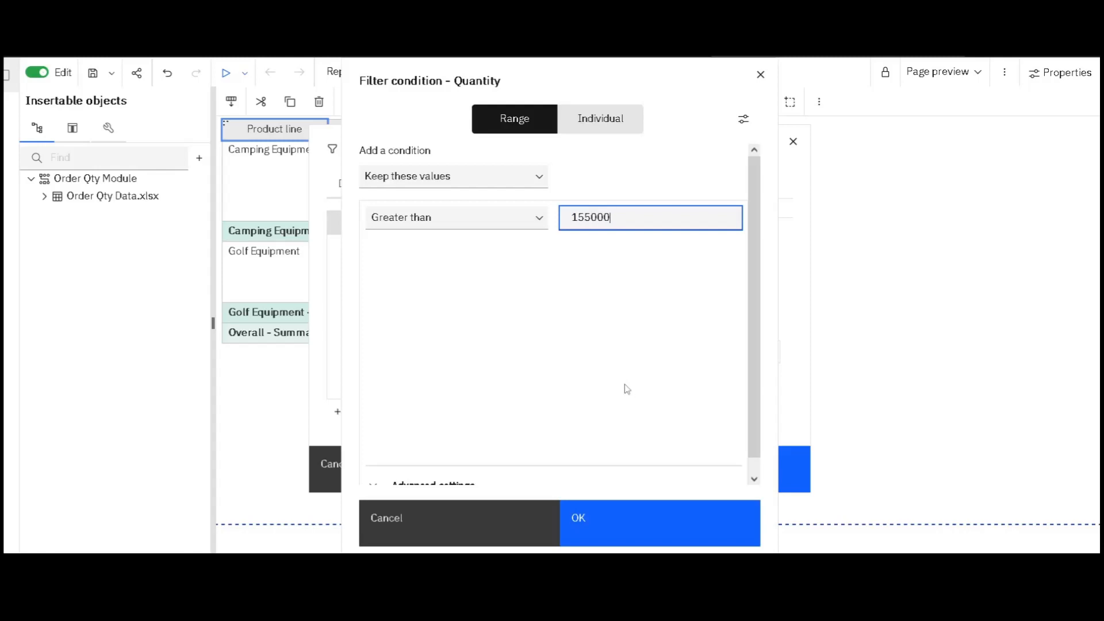
left_click(667, 531)
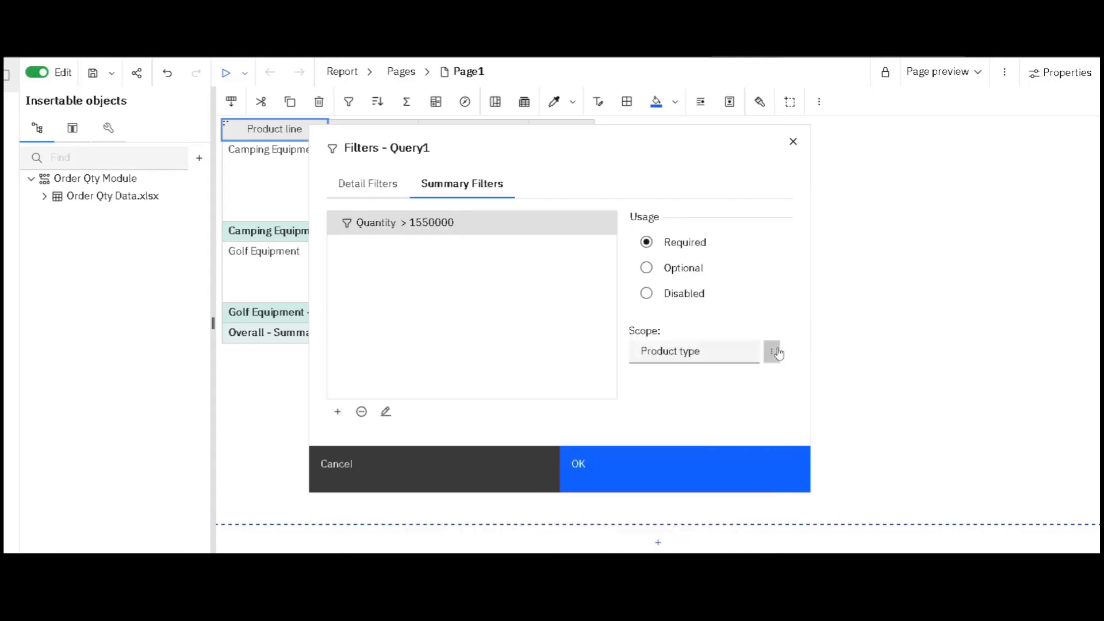
Switch the Quantity summary filter's scope from Product type to Product line and apply it to the list
left_click(773, 352)
left_click(433, 199)
left_click(433, 224)
left_click(610, 464)
left_click(668, 476)
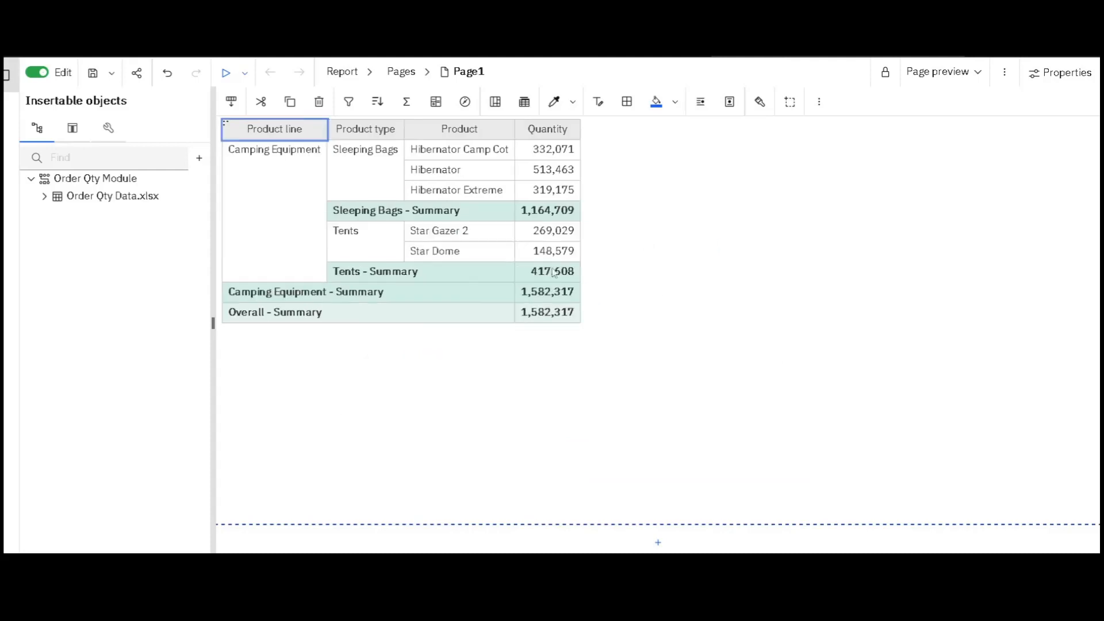
left_click(282, 293)
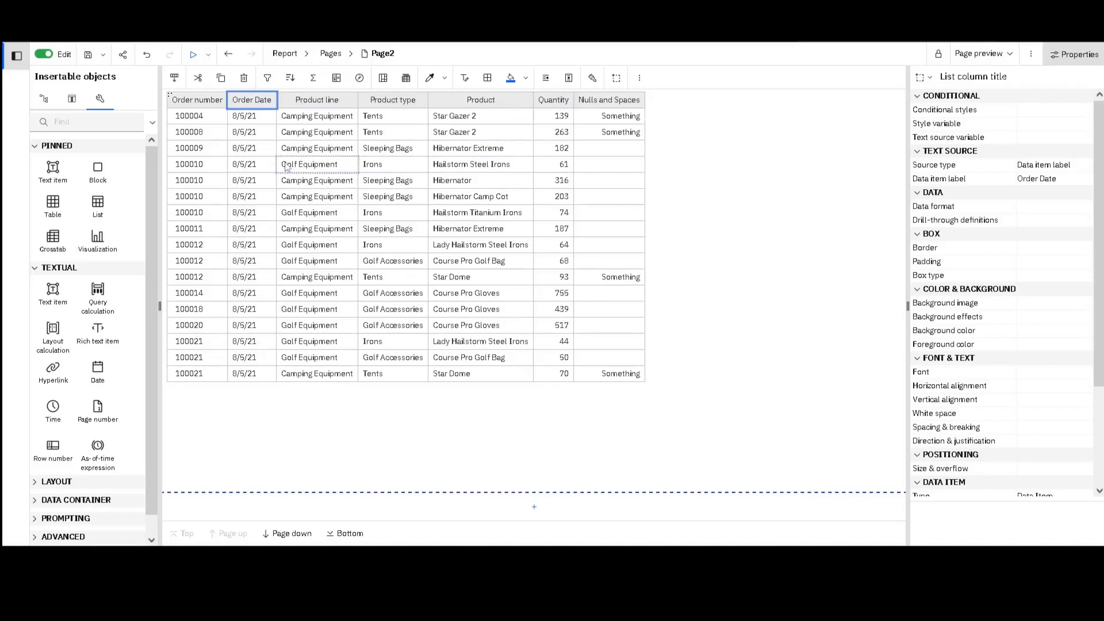
Start a custom detail filter based on the Order Date data item for the Page2 list
left_click(268, 81)
left_click(306, 156)
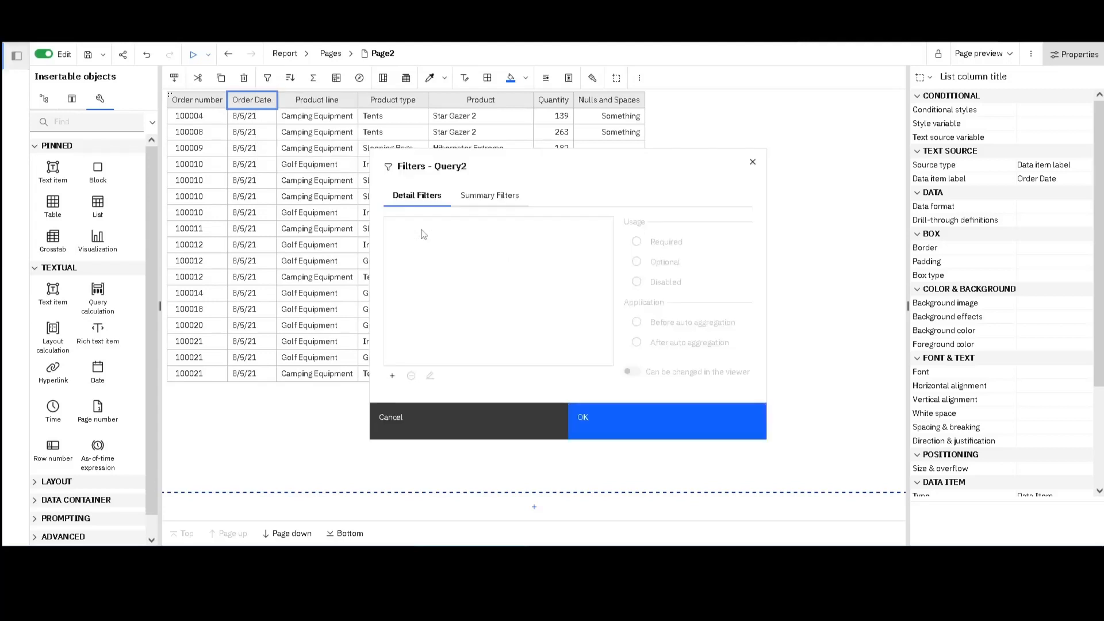
left_click(392, 376)
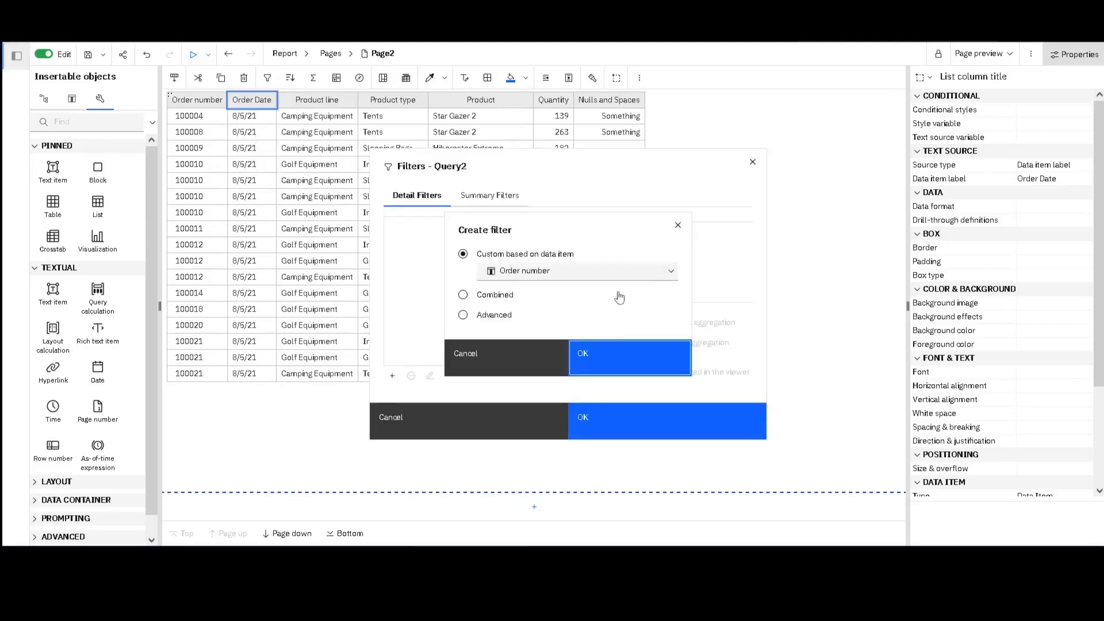
left_click(670, 275)
left_click(591, 307)
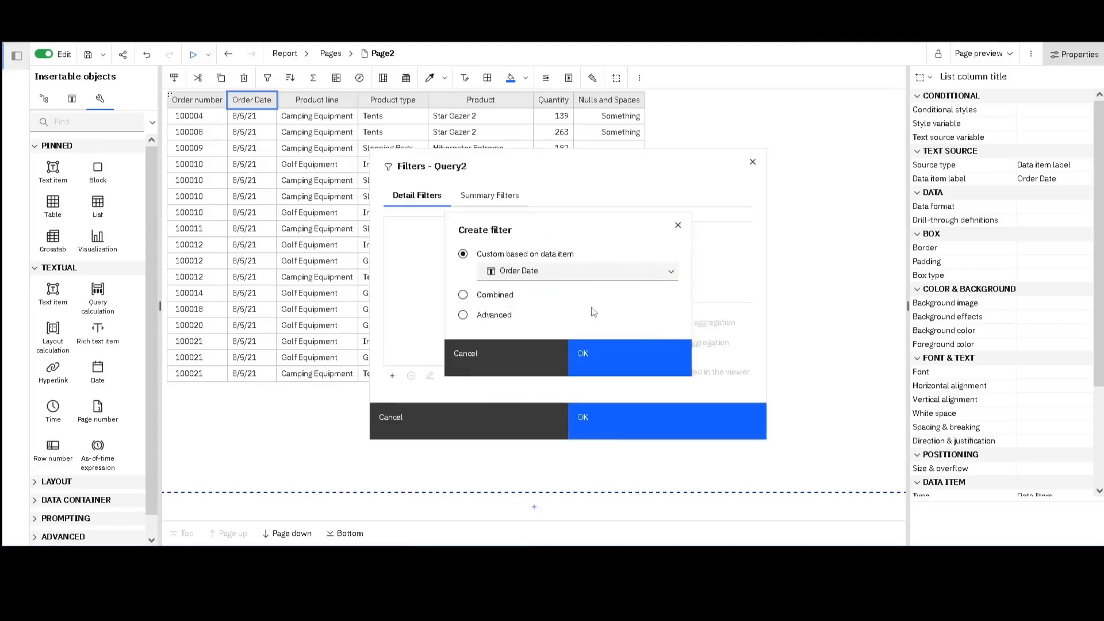
left_click(627, 361)
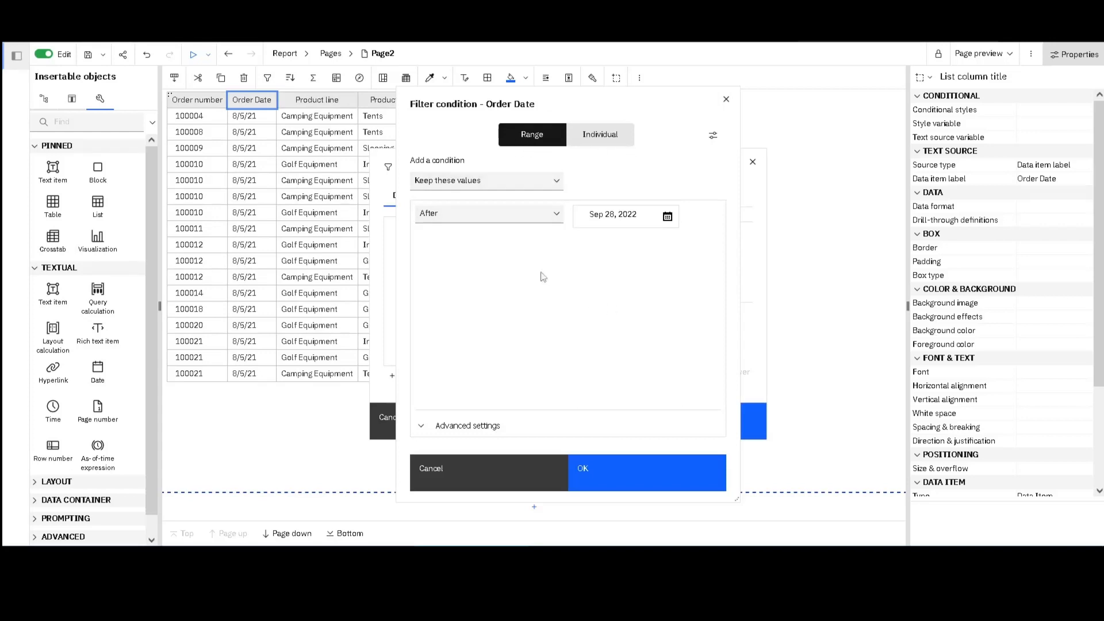
Set the Order Date filter to keep values after Sep 28, 2021, and apply it to the list
left_click(558, 216)
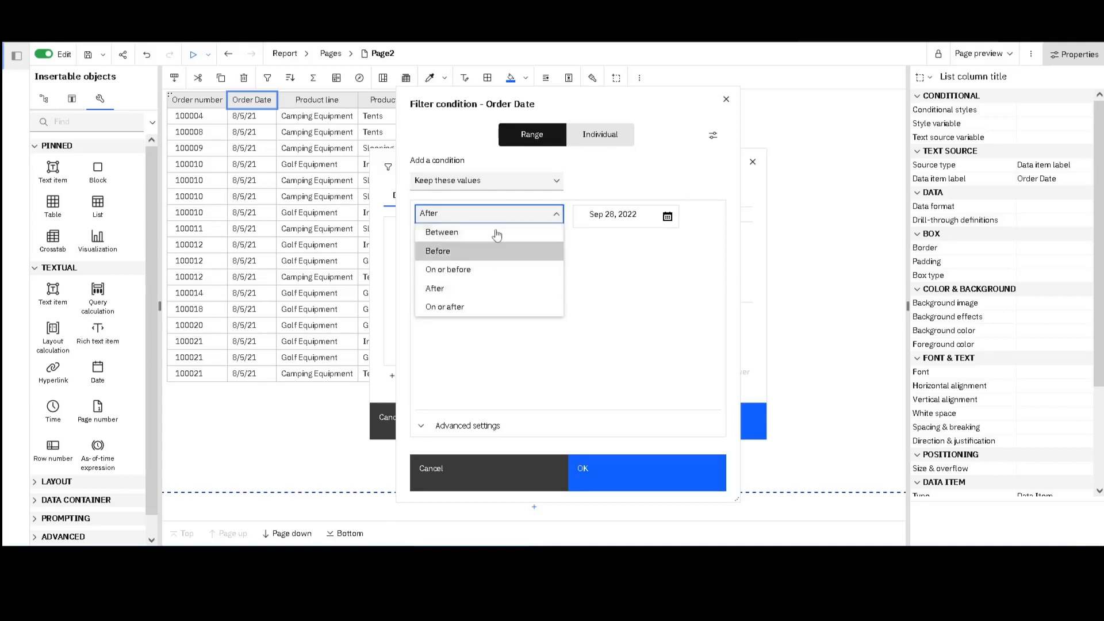
left_click(473, 289)
left_click(668, 215)
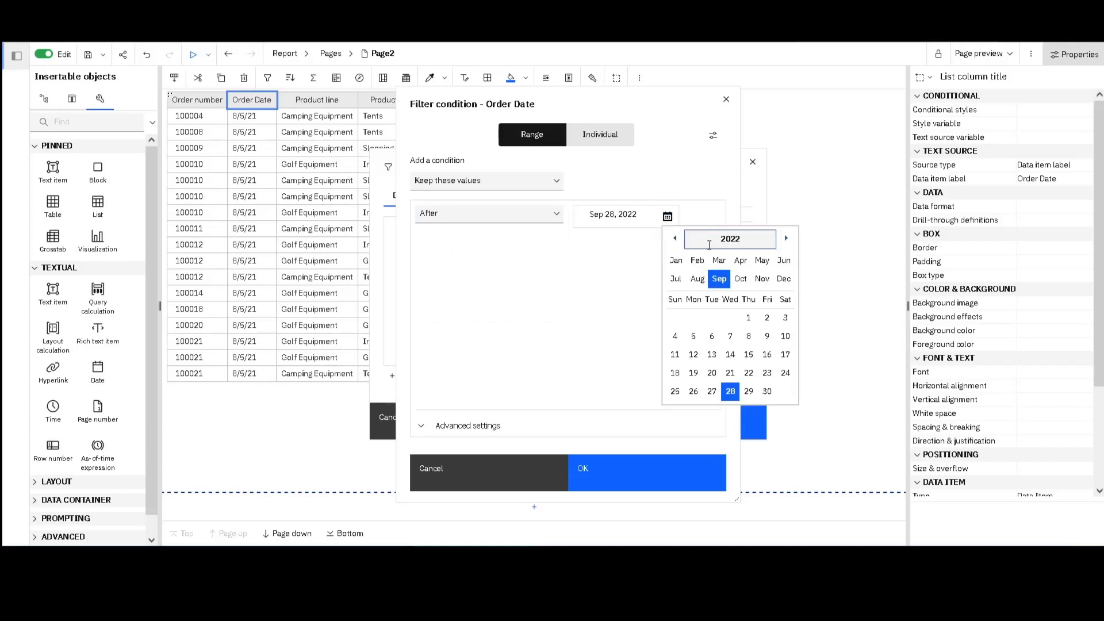
left_click(675, 240)
left_click(581, 282)
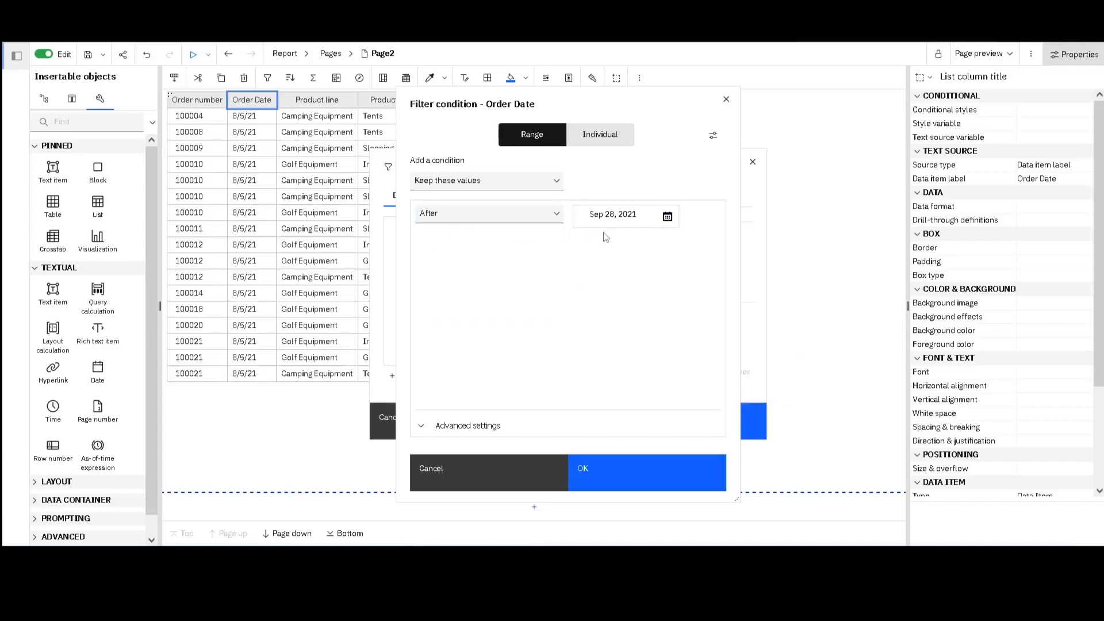
left_click(616, 479)
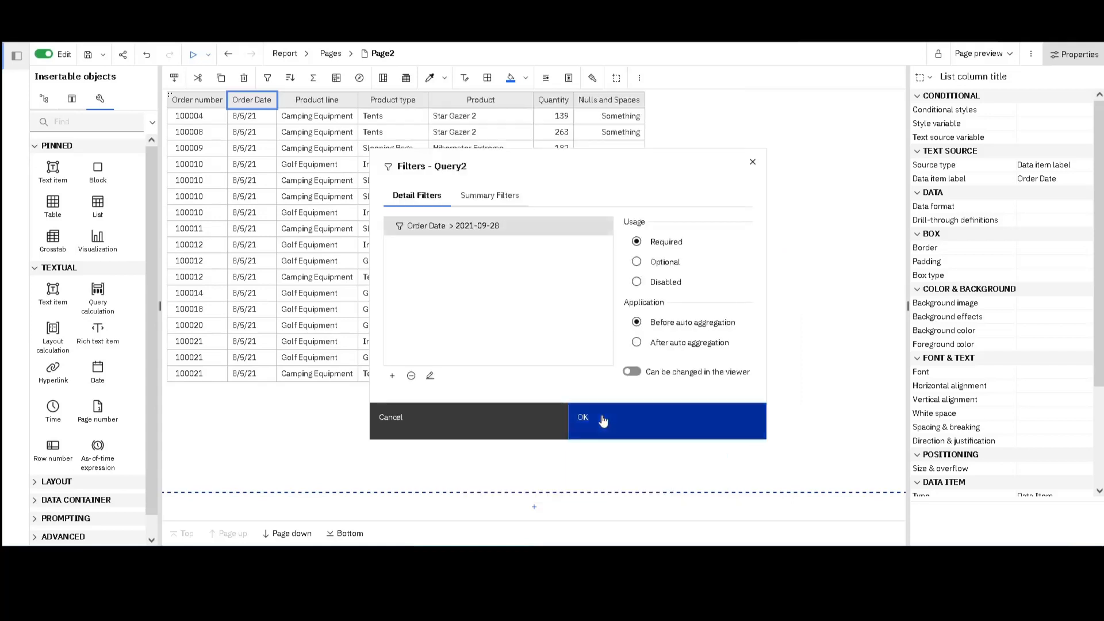
left_click(603, 421)
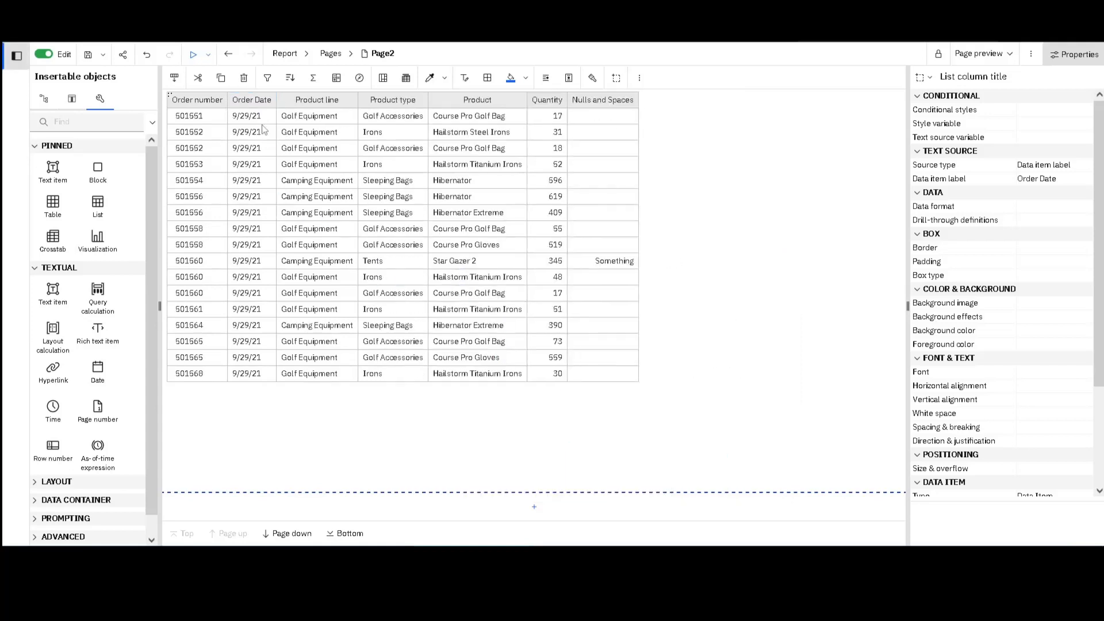
Change the Order Date detail filter to exclude values after Sep 28, 2021, and apply it to the list
left_click(268, 78)
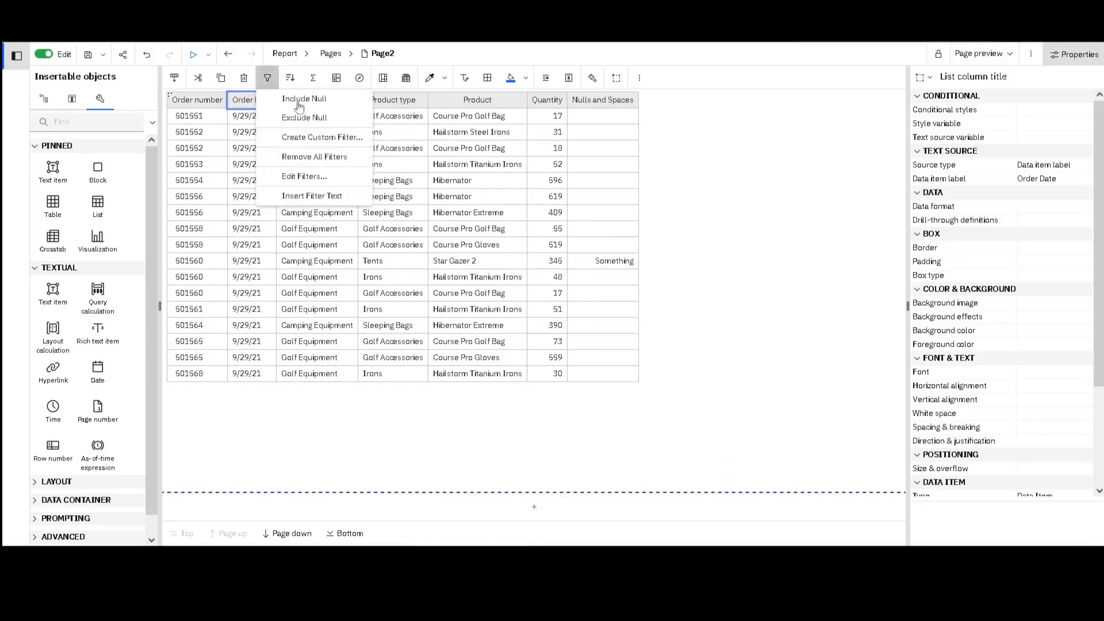
left_click(304, 176)
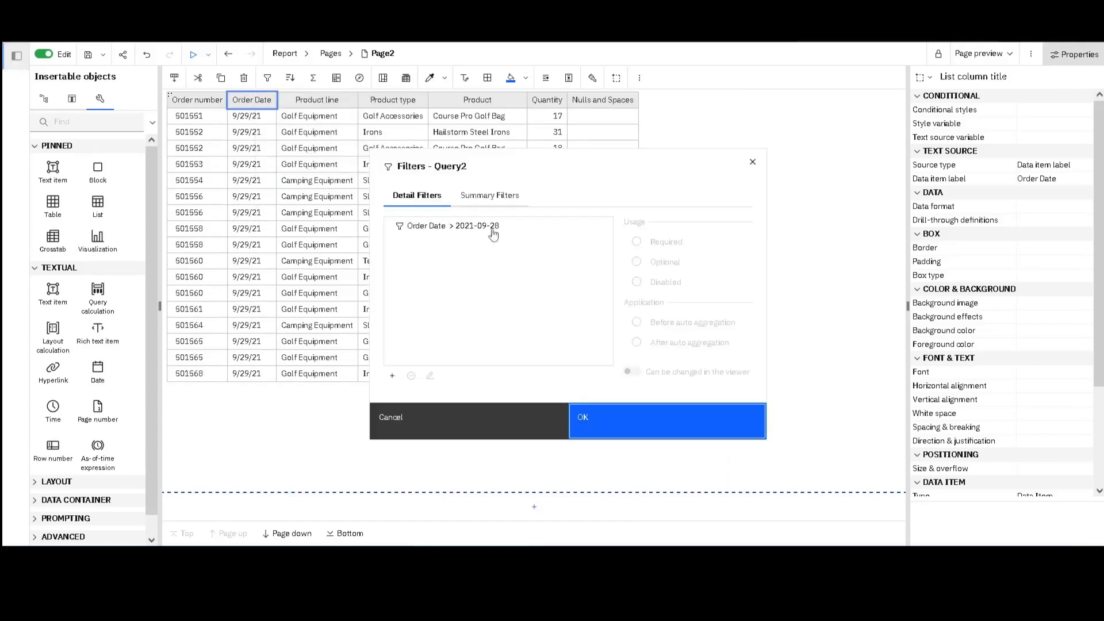
double_click(506, 227)
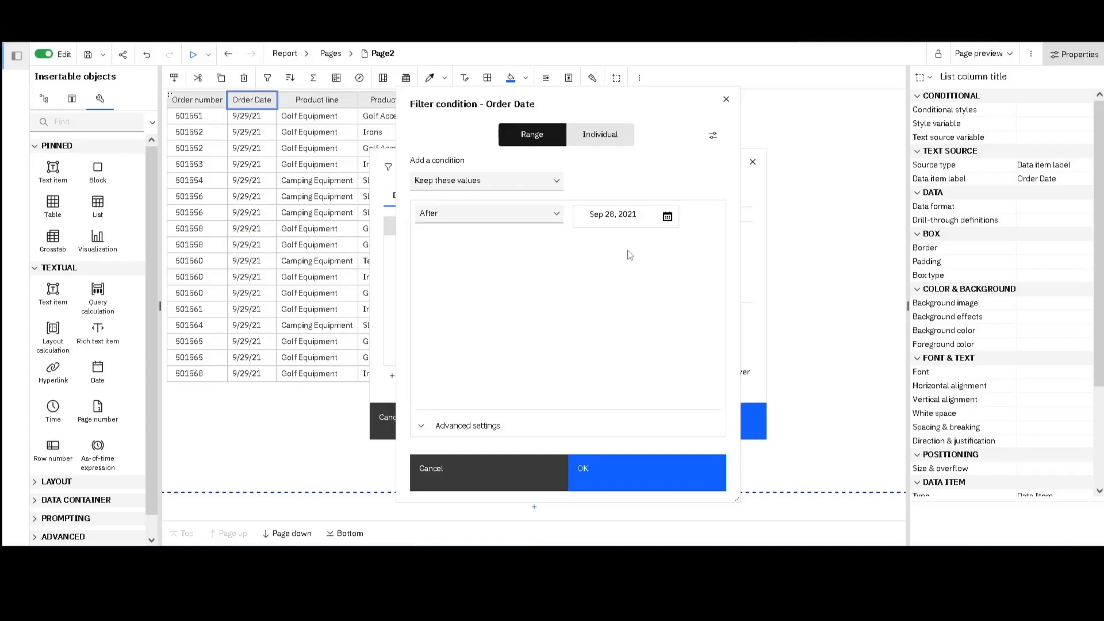
left_click(532, 184)
left_click(468, 226)
left_click(608, 476)
left_click(641, 422)
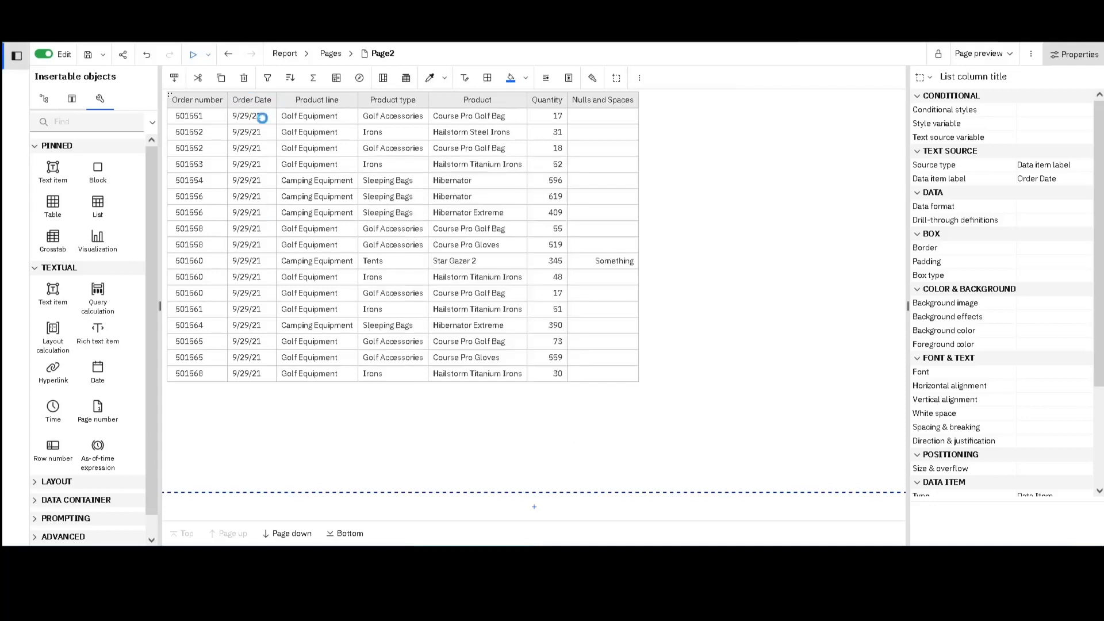
Switch the Order Date filter to individual values, remove the 2021-09-28 entry, and set it to keep the selected values
left_click(268, 78)
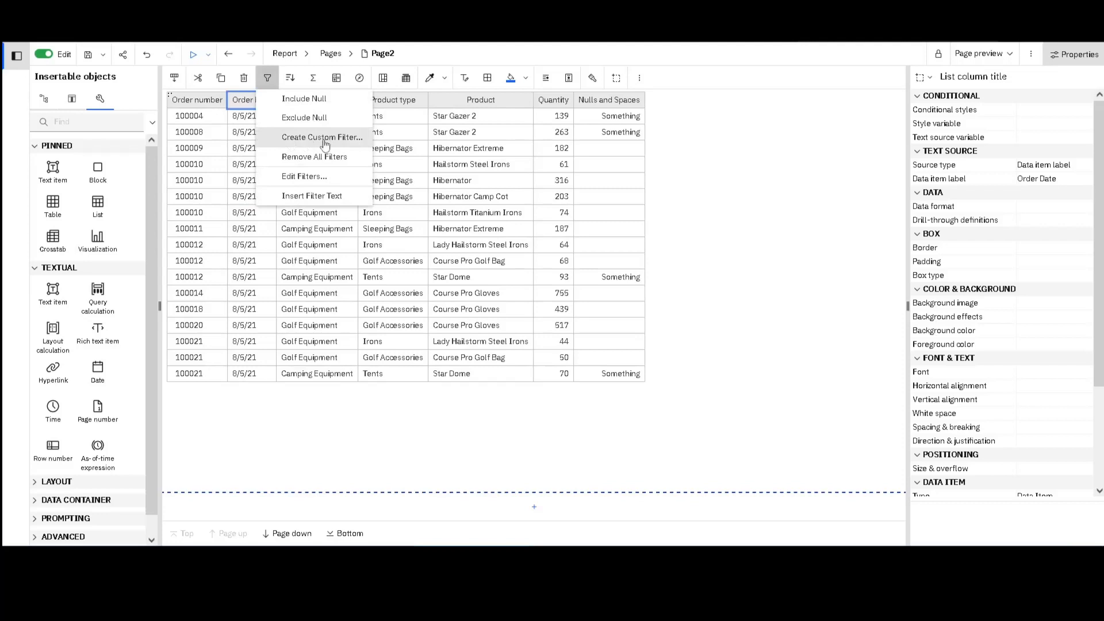
left_click(326, 176)
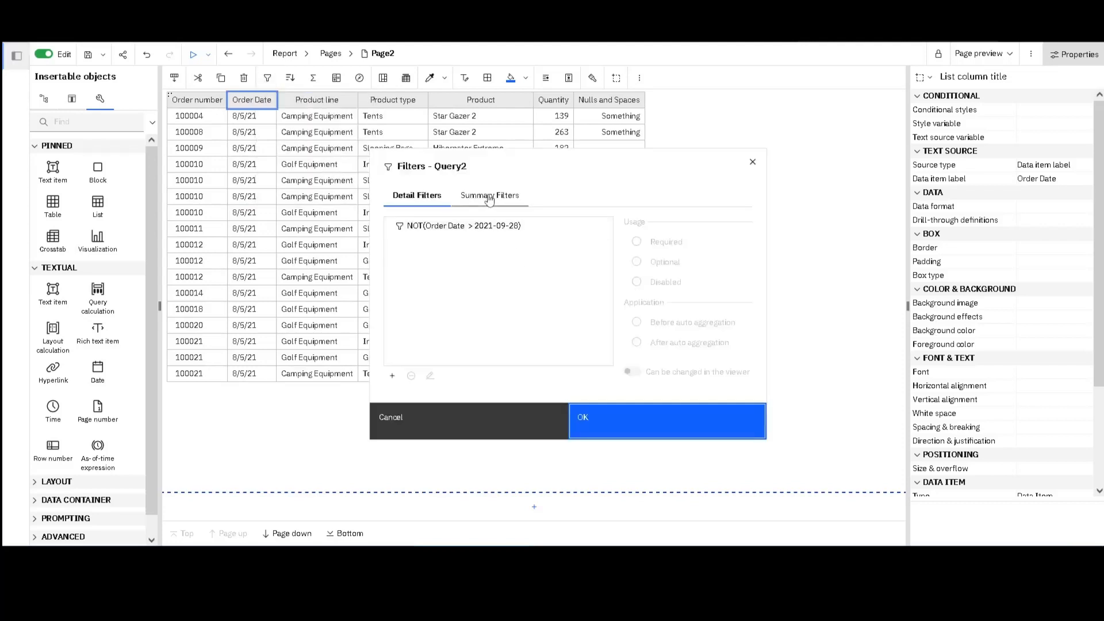
double_click(481, 229)
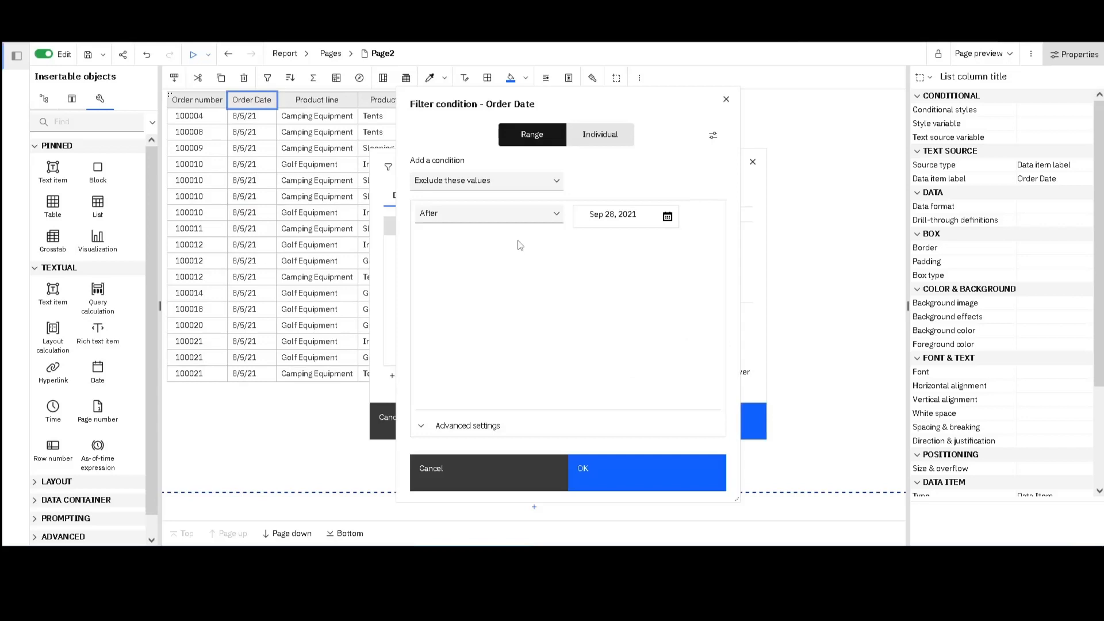
left_click(598, 136)
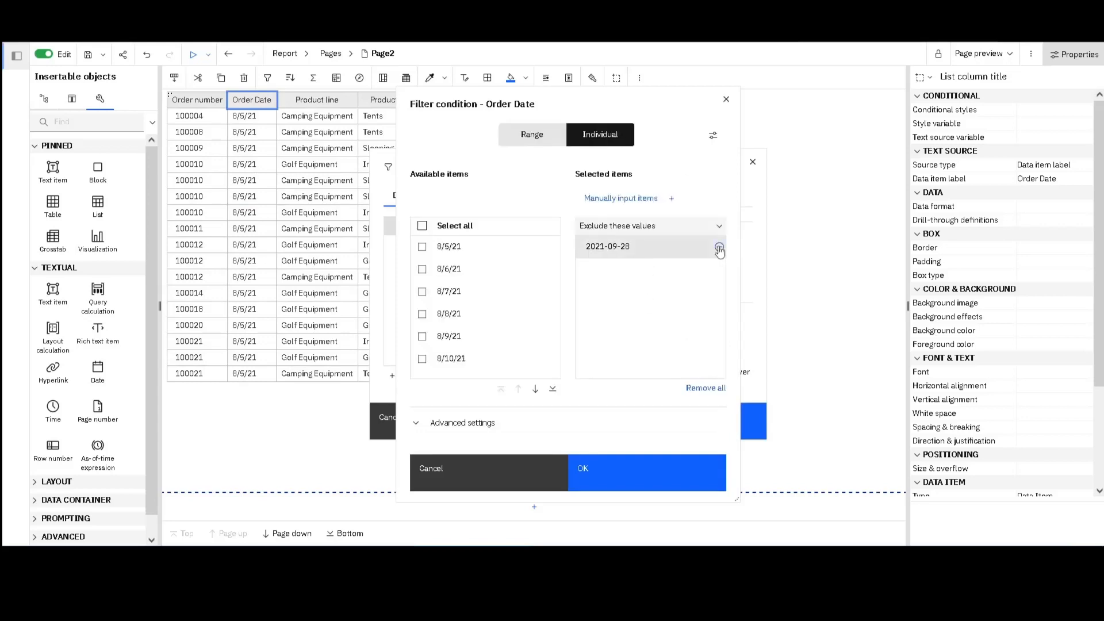
left_click(723, 251)
left_click(704, 233)
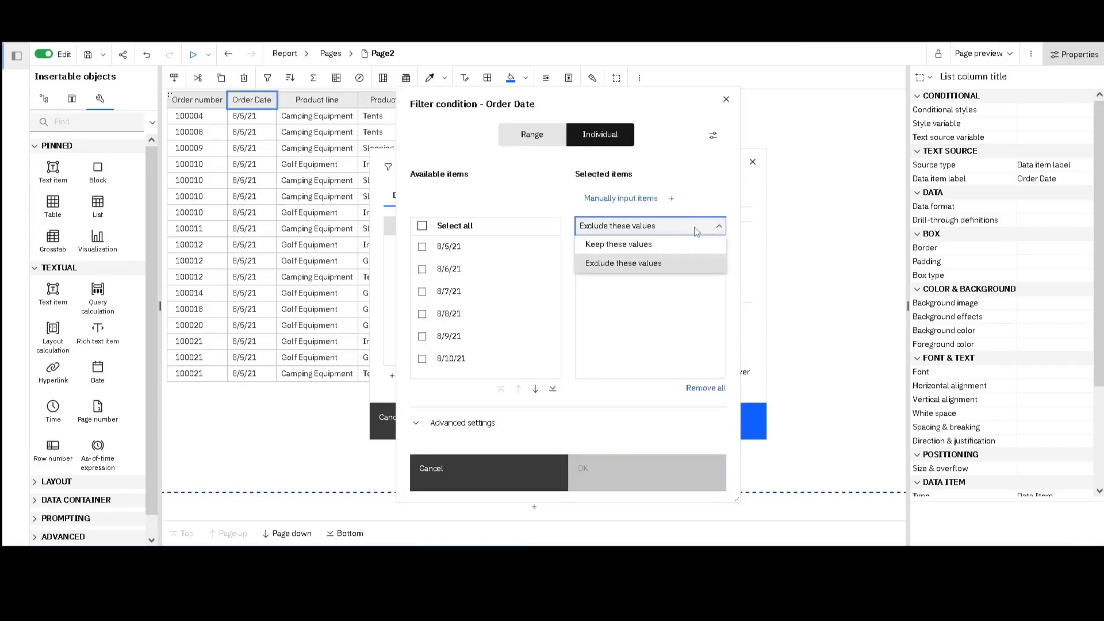
left_click(653, 245)
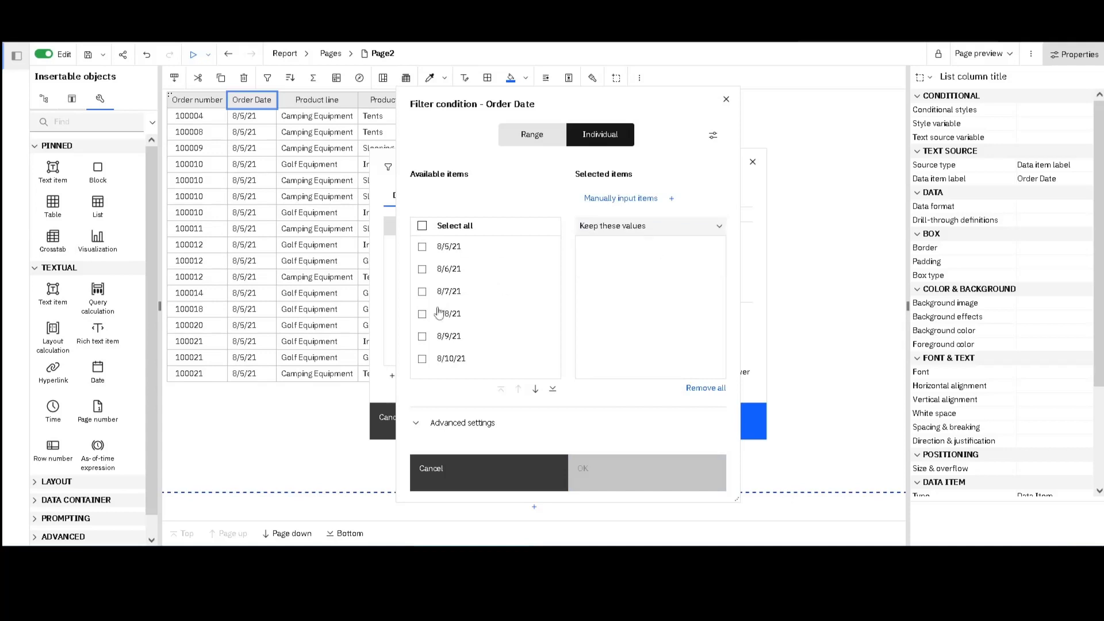
Select 8/7/21, 8/8/21 and 8/9/21 as the Order Date values to keep, and apply the filter to the list
left_click(422, 292)
left_click(422, 314)
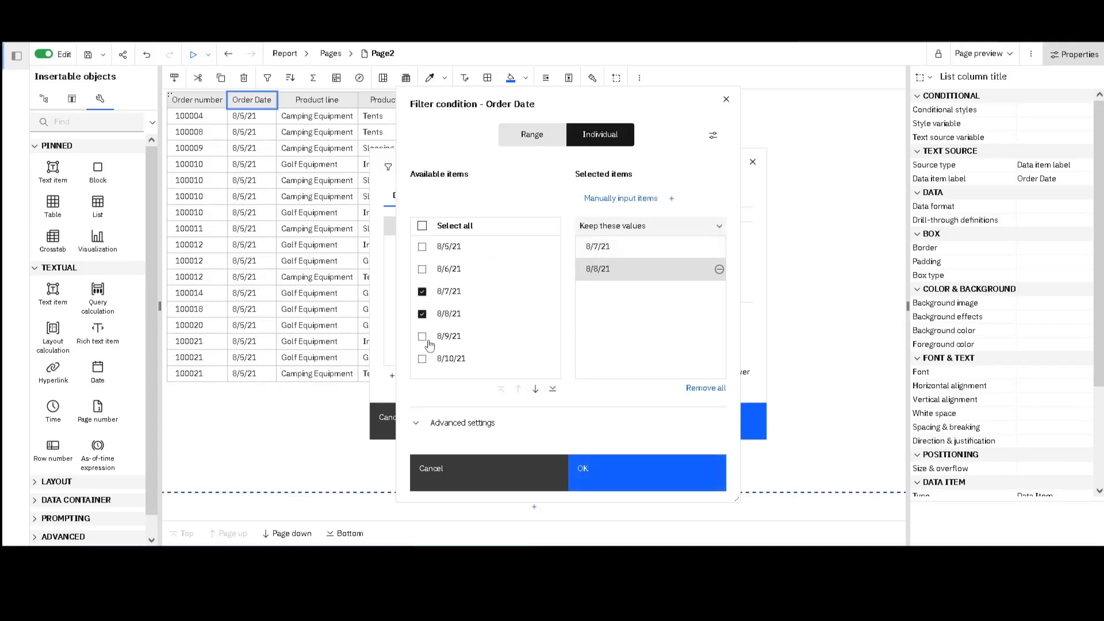
left_click(423, 336)
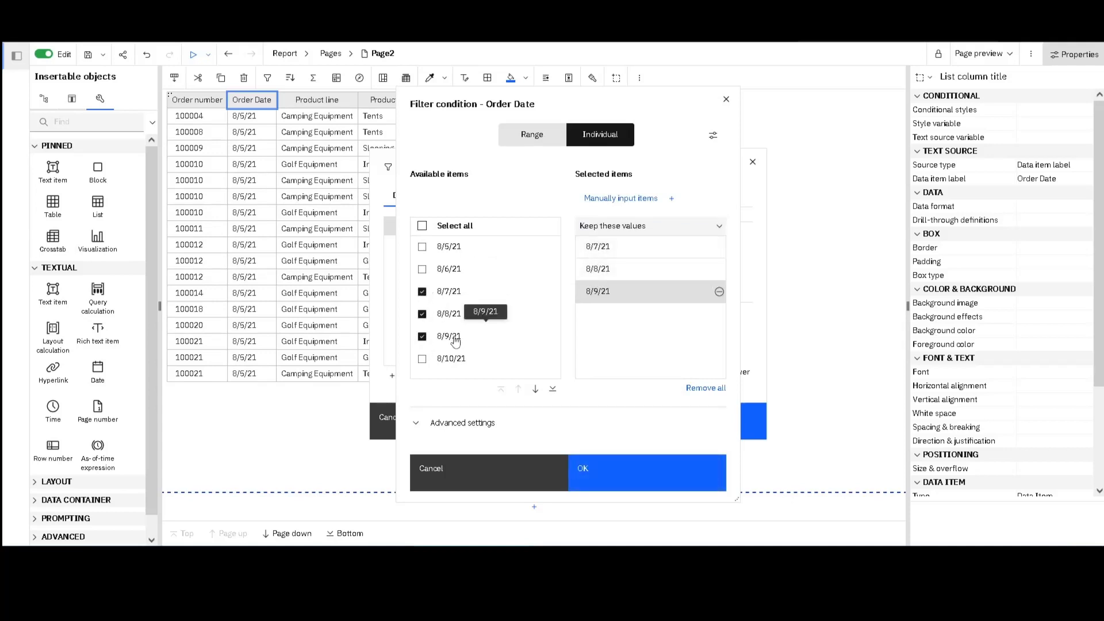
left_click(614, 479)
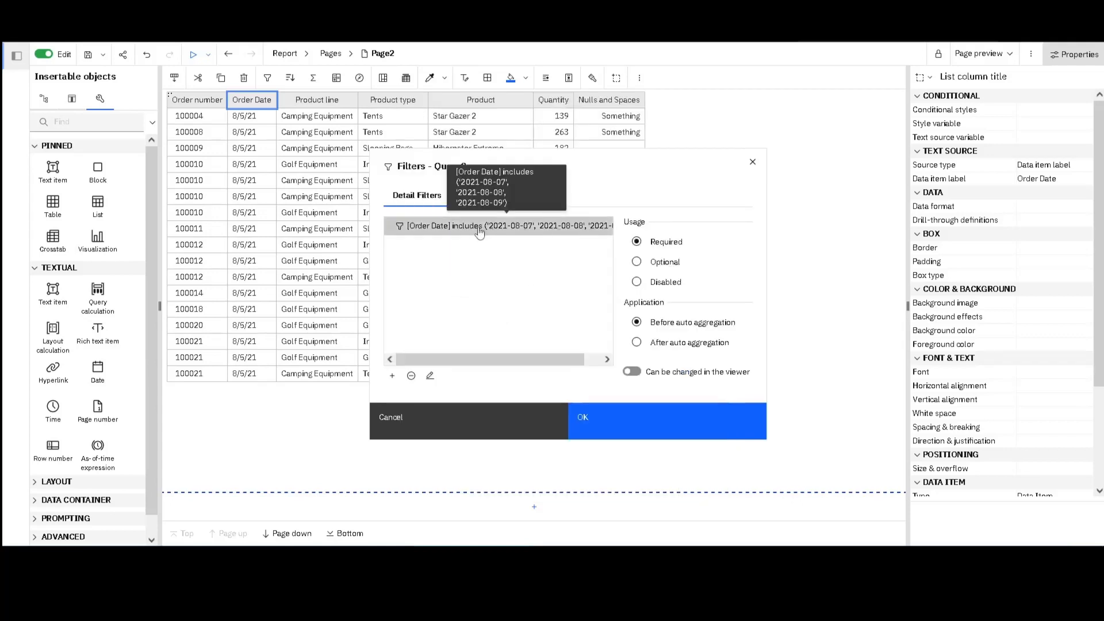
double_click(550, 230)
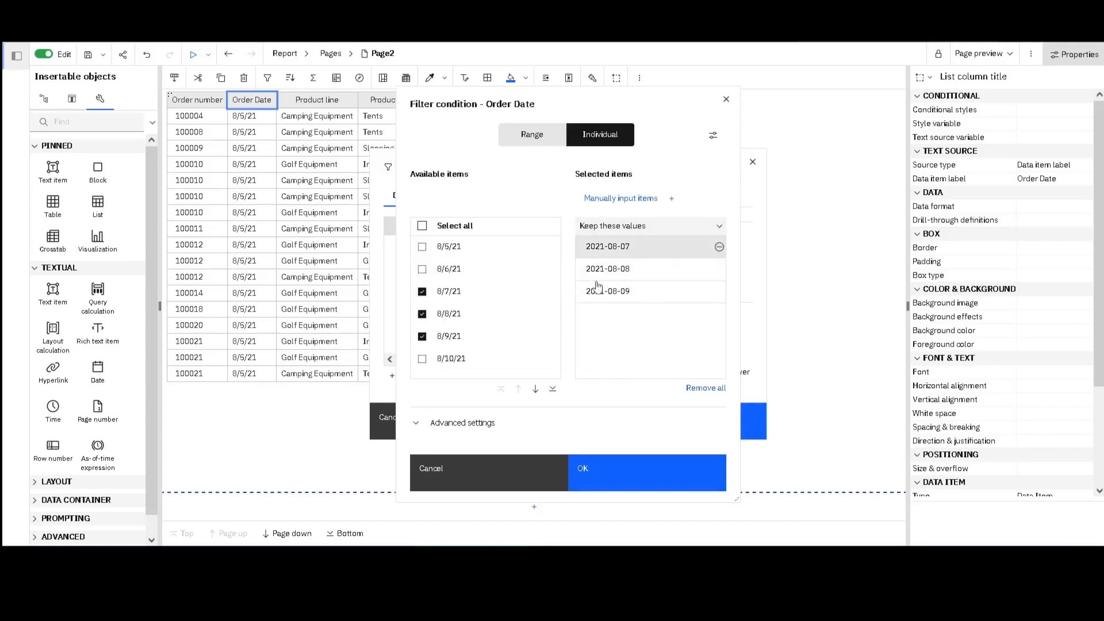
left_click(602, 479)
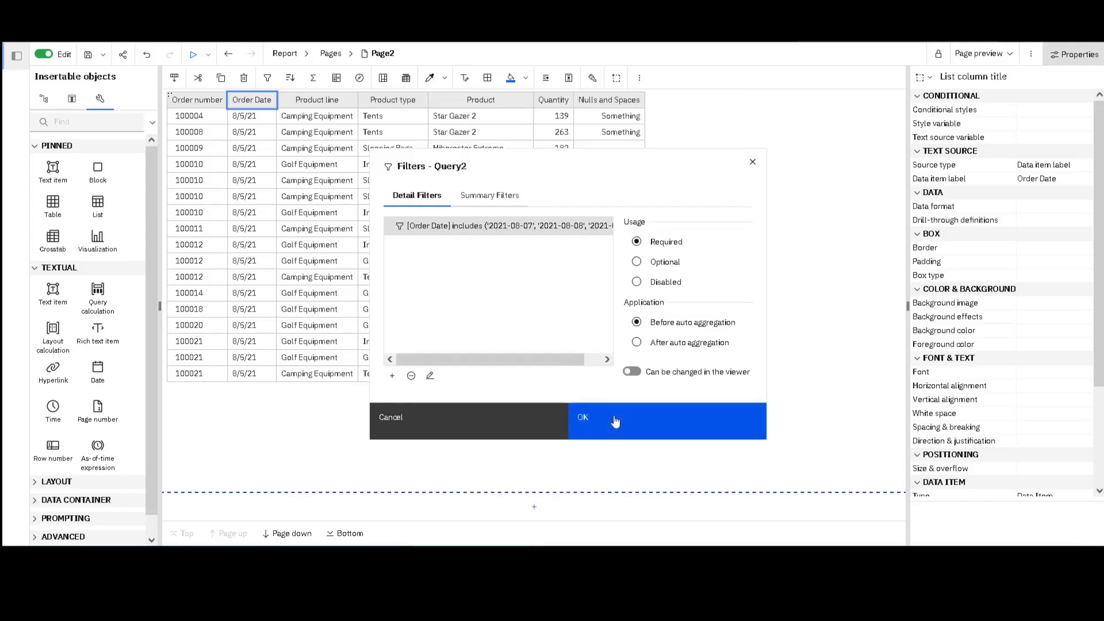
left_click(615, 422)
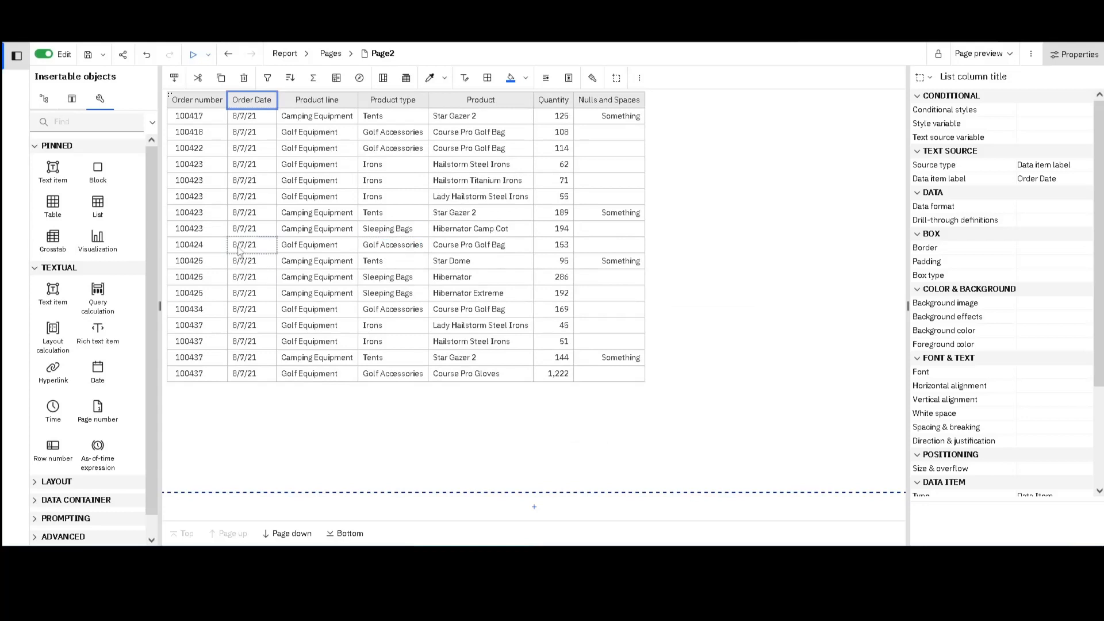
Reopen the Order Date filter condition and remove all of its selected dates
left_click(269, 81)
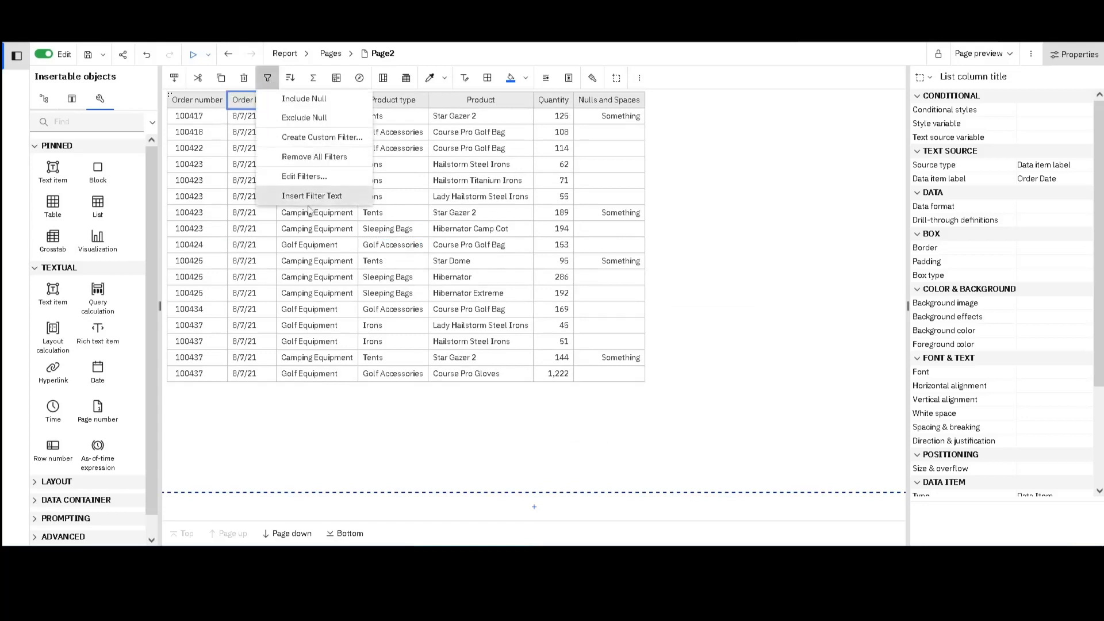
left_click(307, 176)
double_click(483, 232)
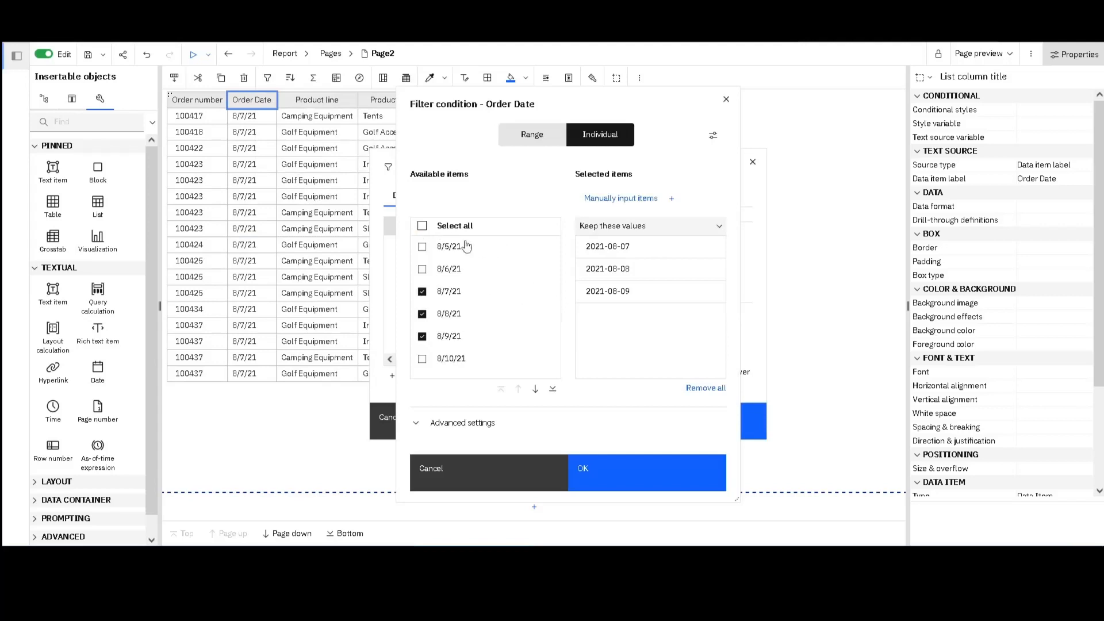
left_click(704, 389)
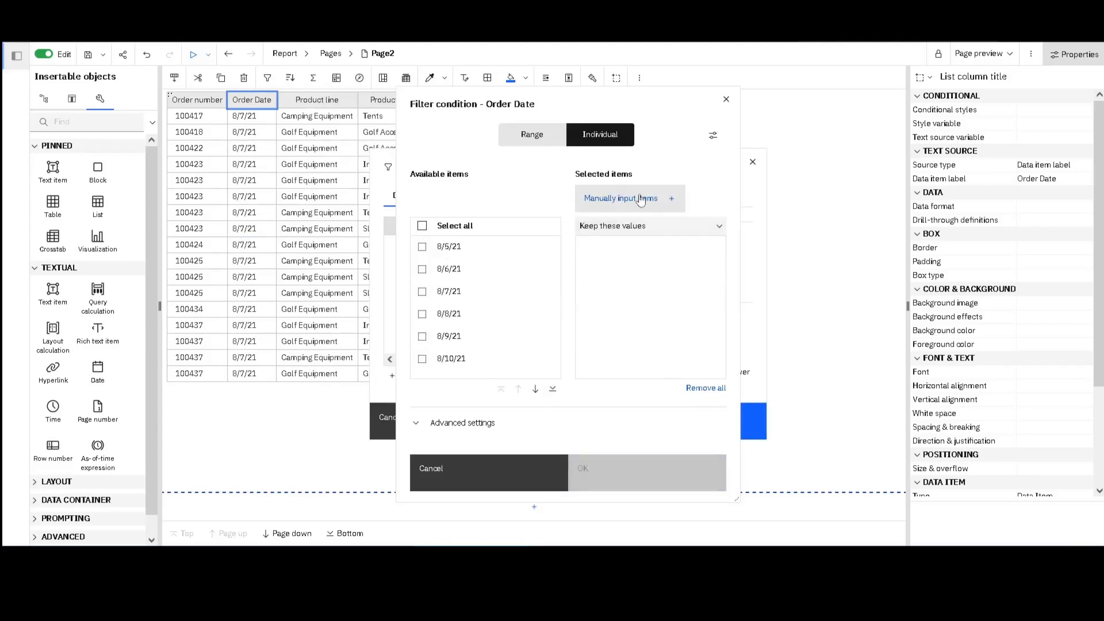
Manually input the comma-delimited dates 2021-07-07, 2021-08-08 and 2021-09-09 as Order Date values to keep, and apply the filter
left_click(624, 208)
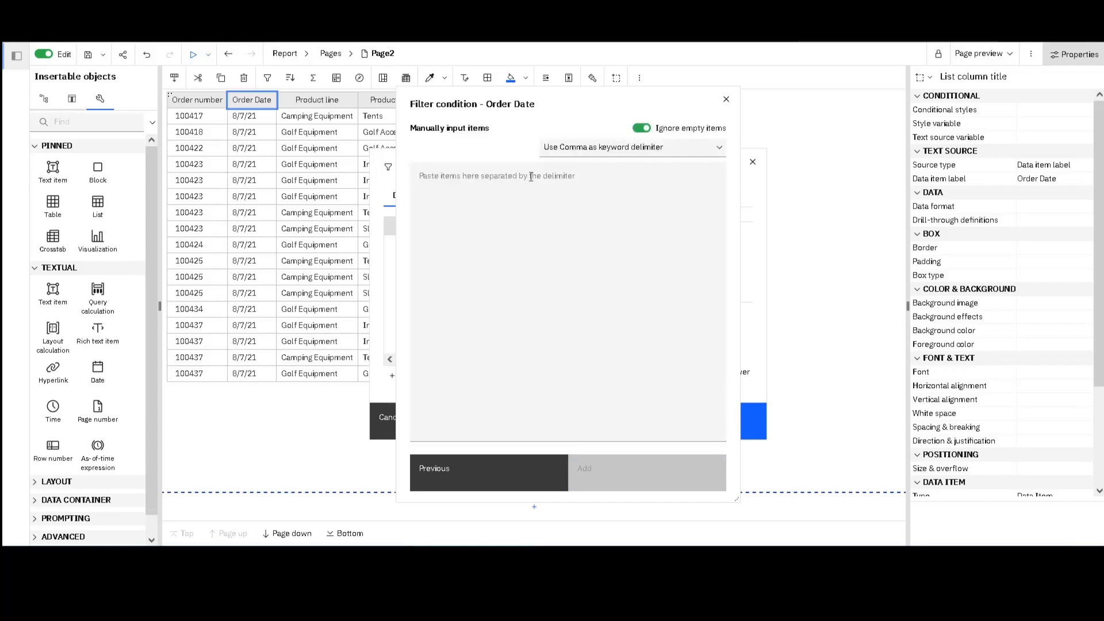
left_click(717, 149)
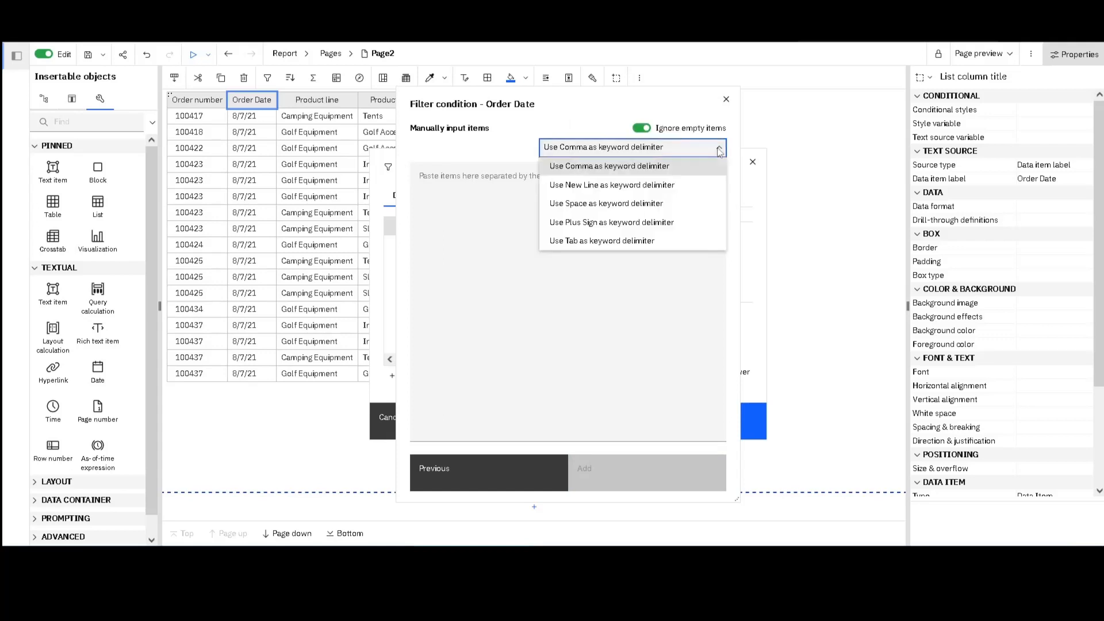
left_click(621, 167)
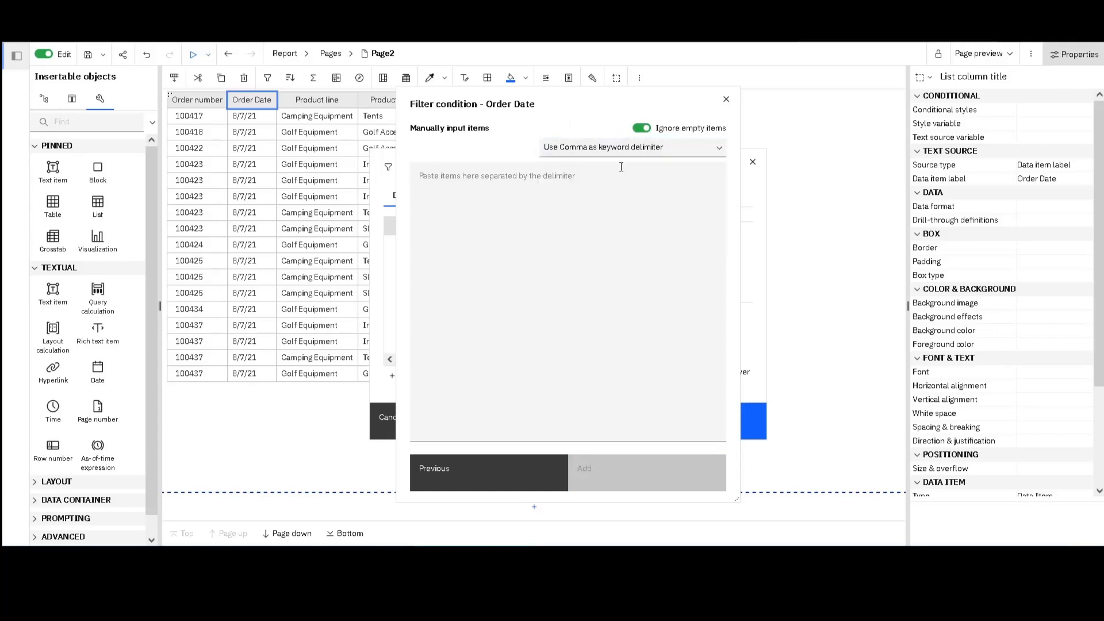
left_click(422, 178)
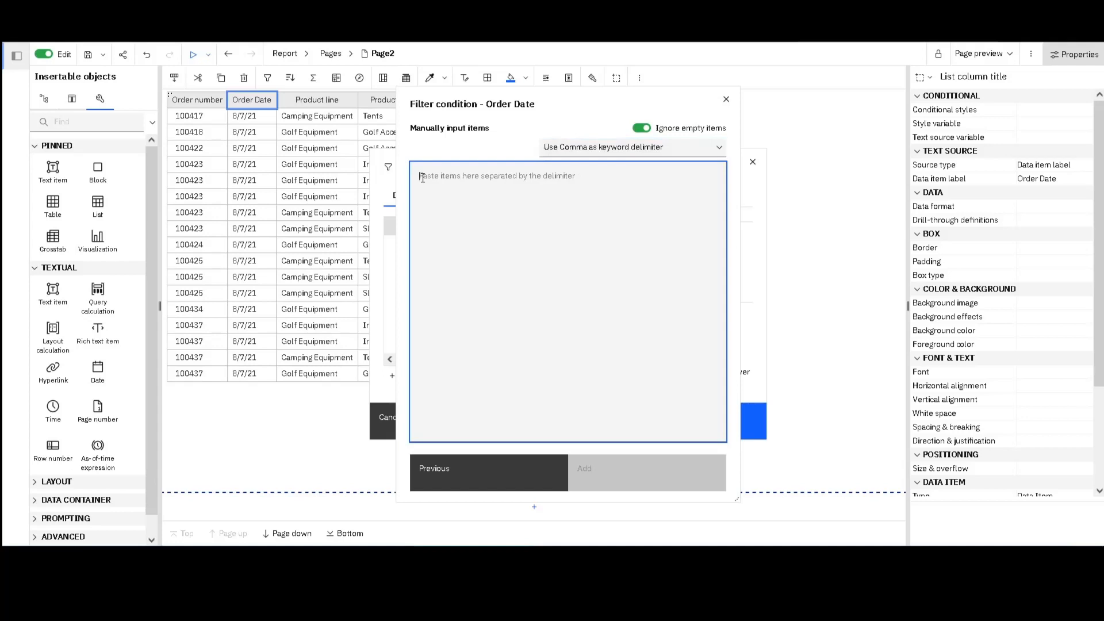
type("2021-07-07,2021-08-08,2021-09-09")
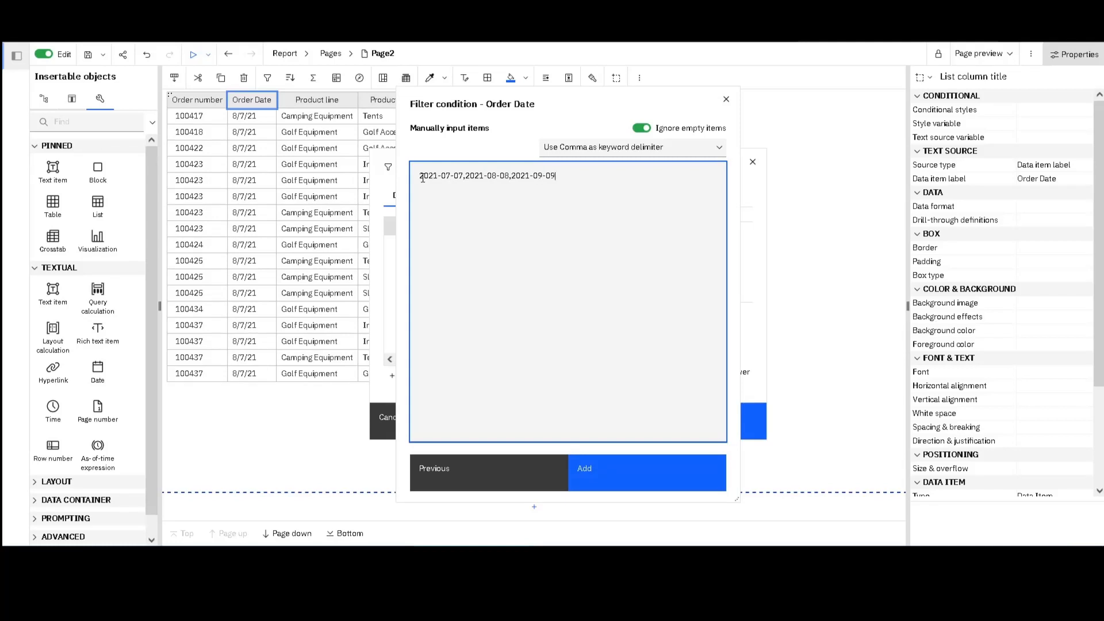
left_click(653, 477)
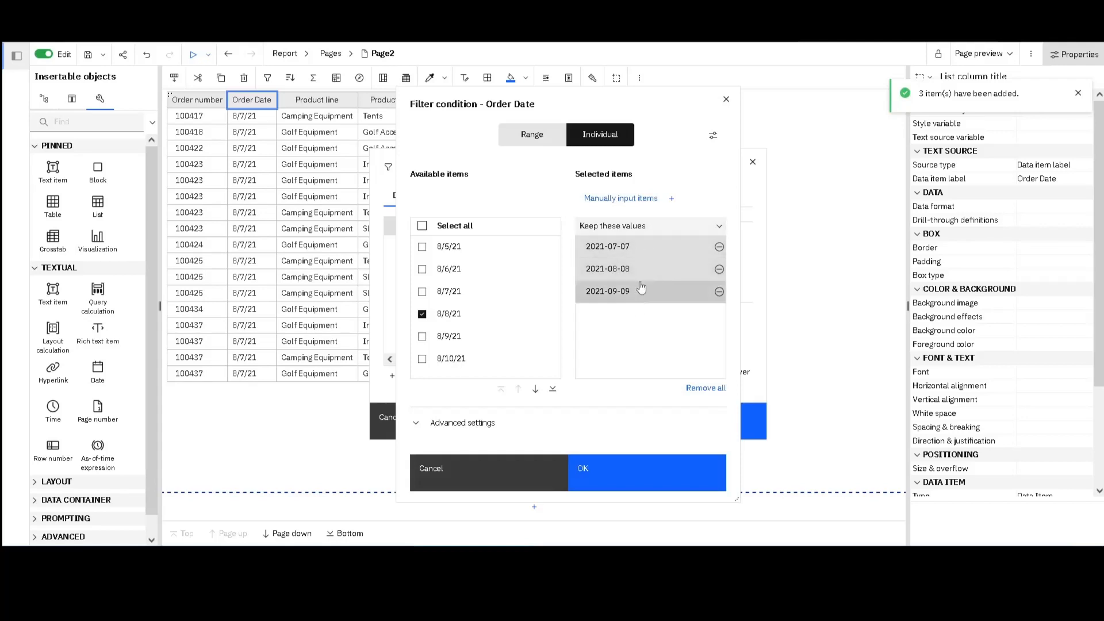
left_click(620, 476)
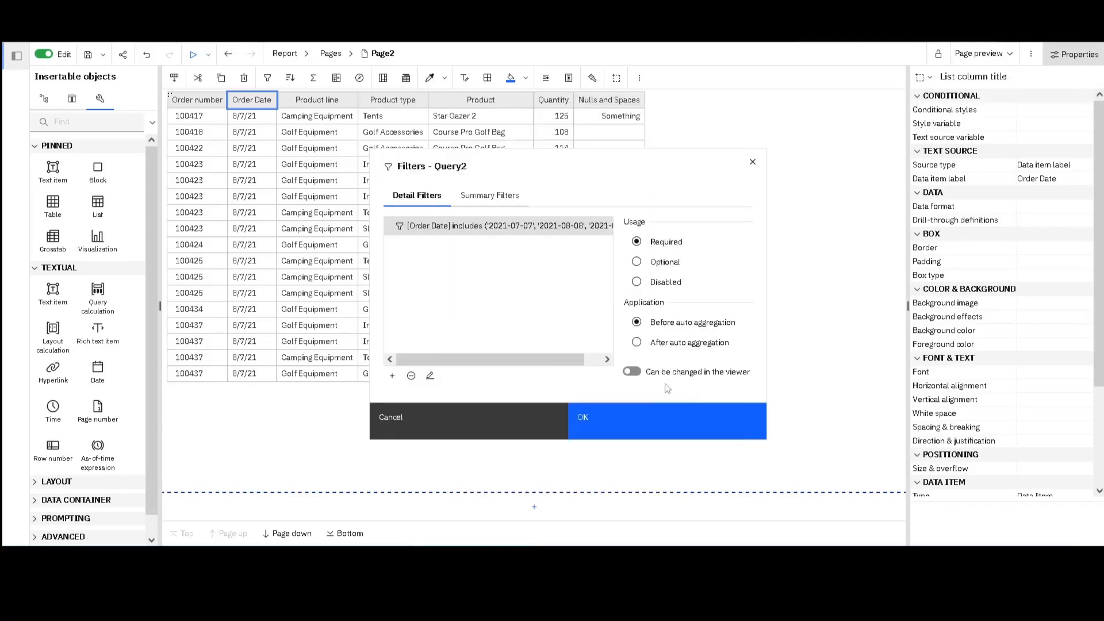
left_click(627, 425)
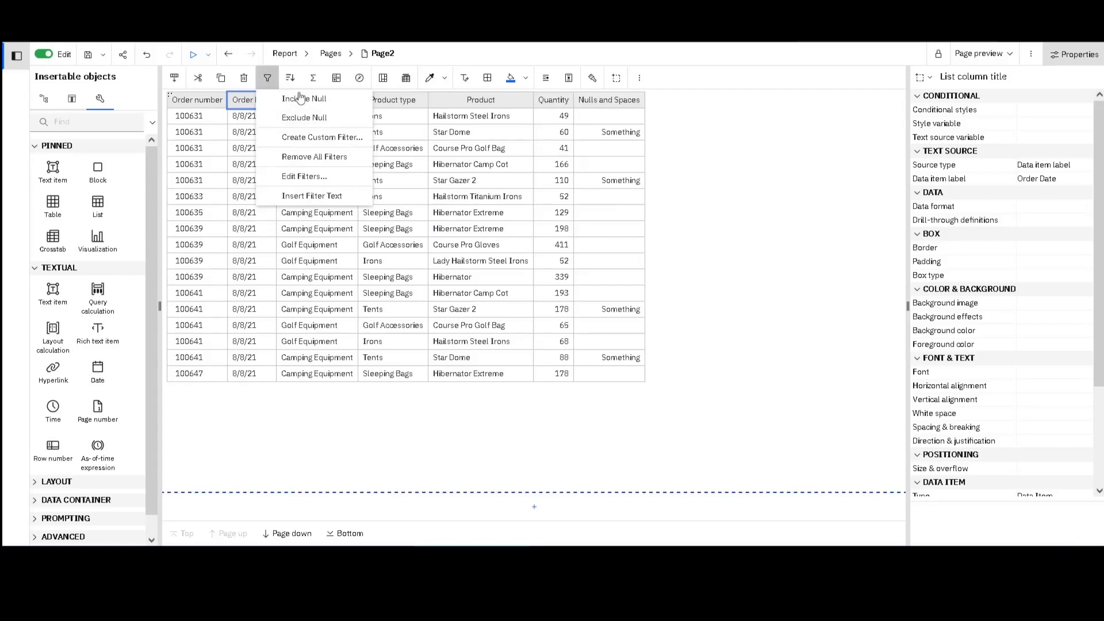
Start a custom summary filter based on the Order Date data item for the Page2 list
left_click(303, 176)
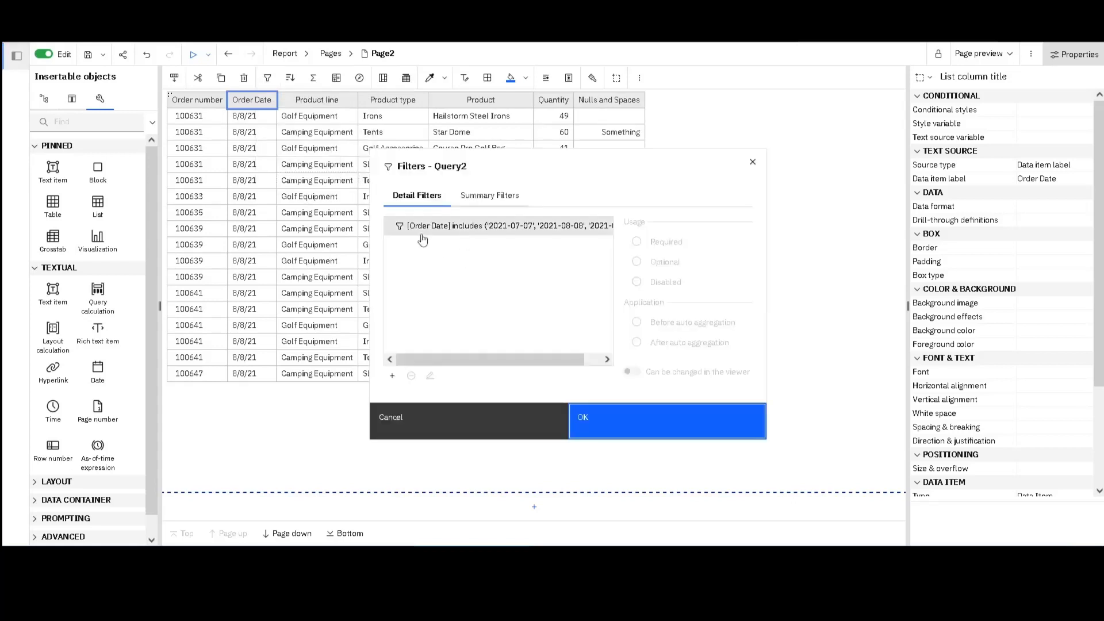
left_click(494, 196)
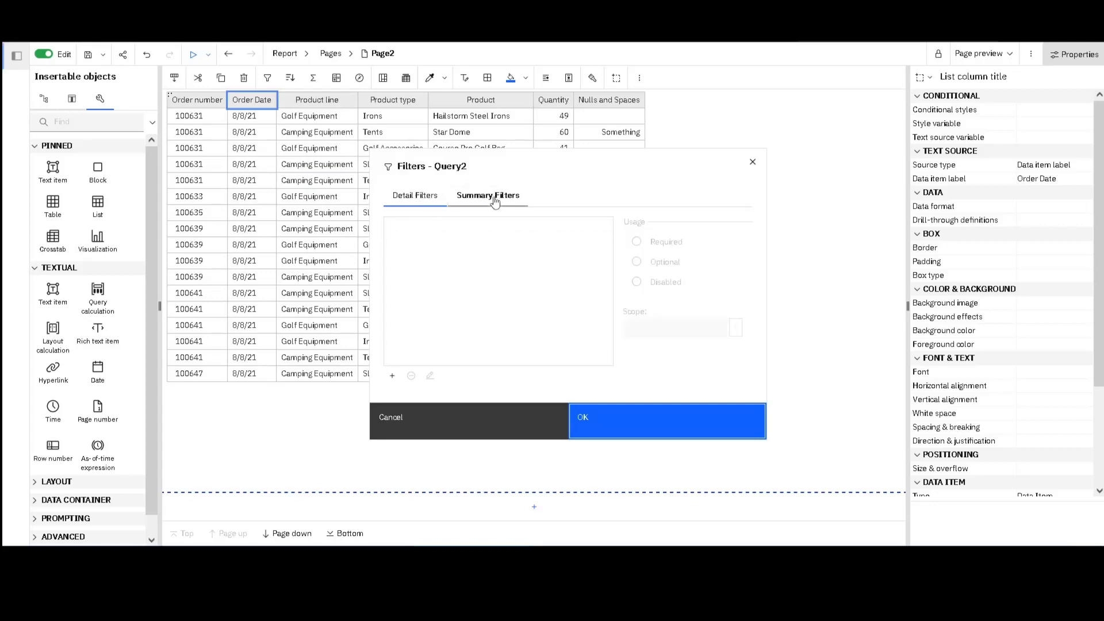
left_click(392, 375)
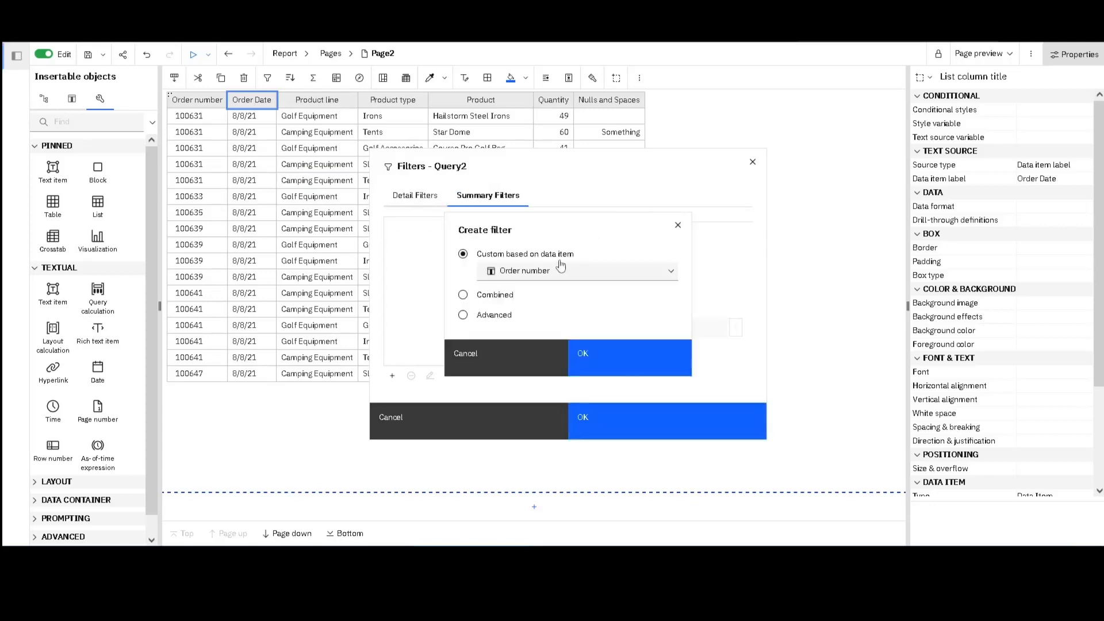
left_click(666, 272)
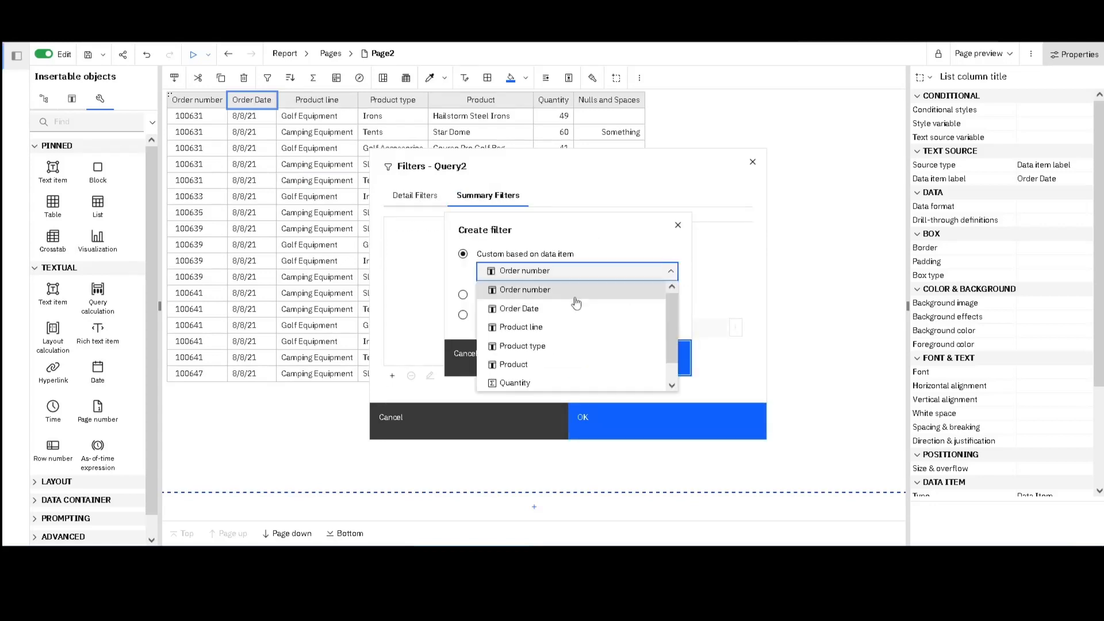
left_click(565, 310)
left_click(611, 360)
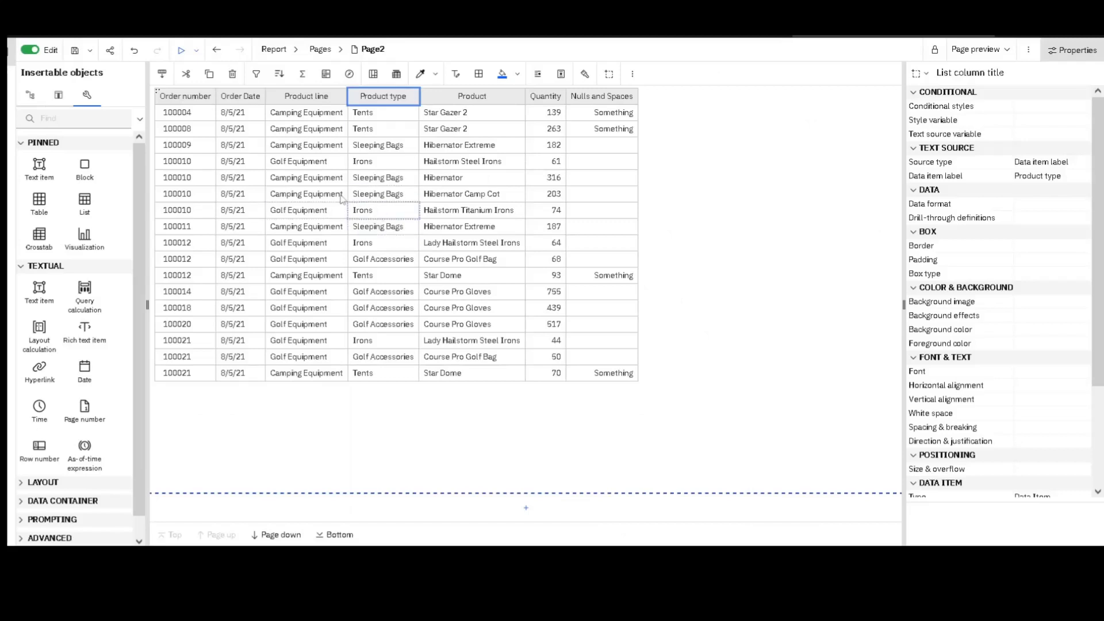
Start a custom detail filter based on the Product type data item for the Page2 list
left_click(257, 77)
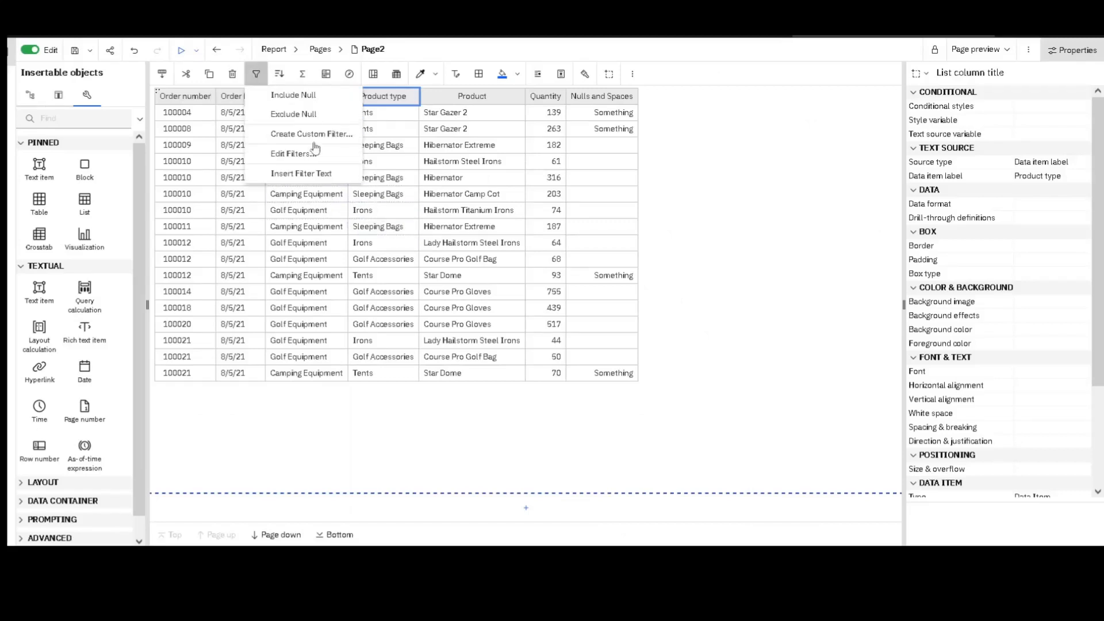
left_click(299, 154)
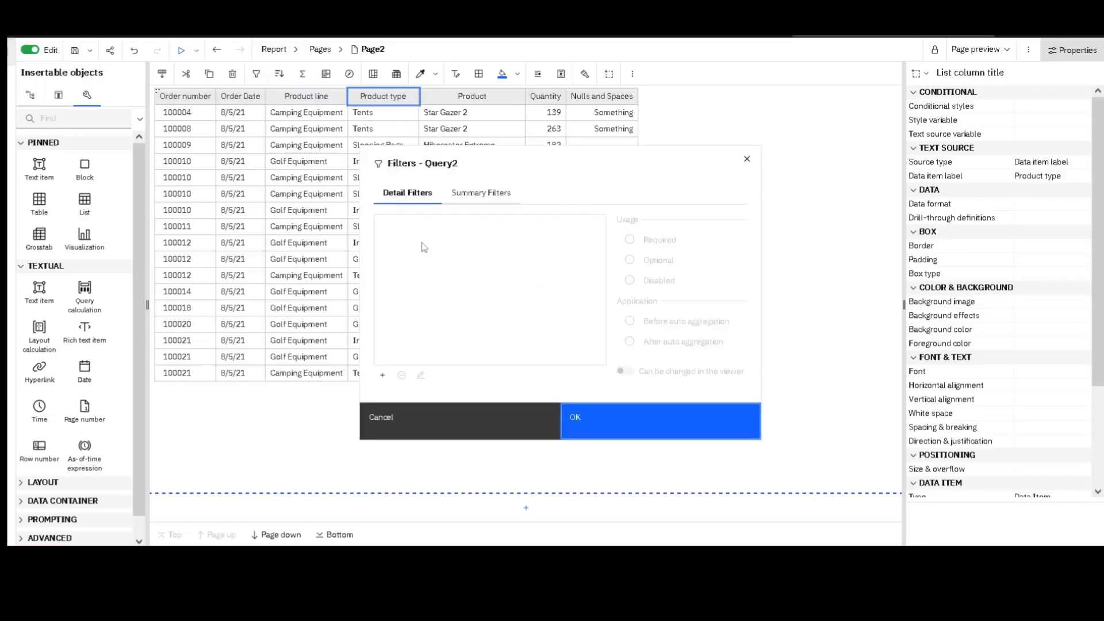
left_click(382, 375)
left_click(654, 275)
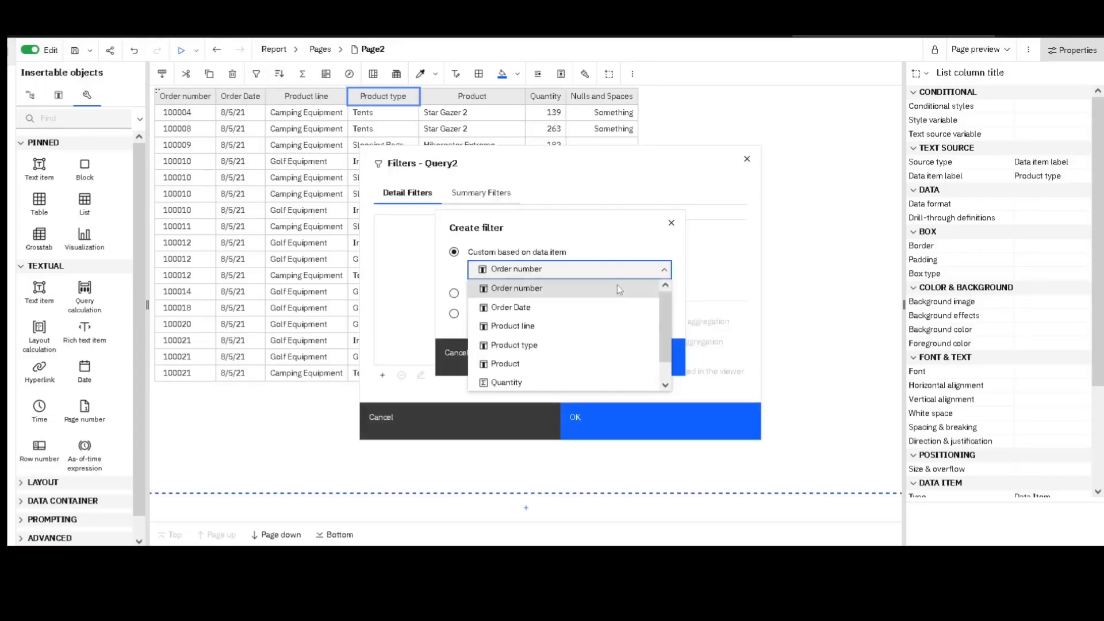
left_click(547, 344)
left_click(611, 349)
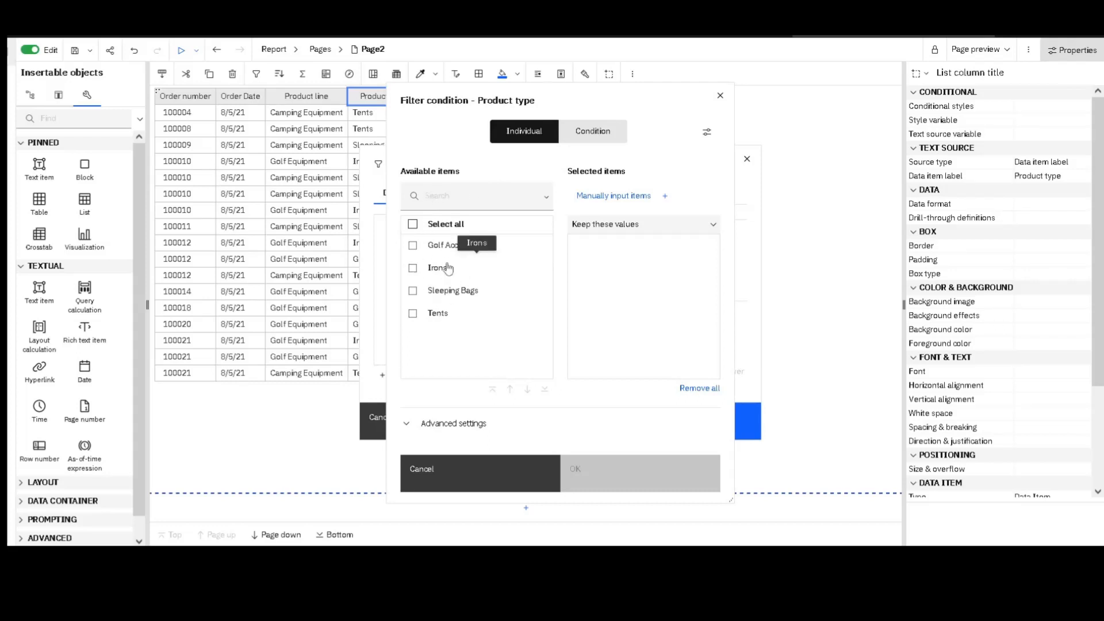
Select Sleeping Bags and Tents as the Product type values to keep, and apply the filter to the list
left_click(413, 291)
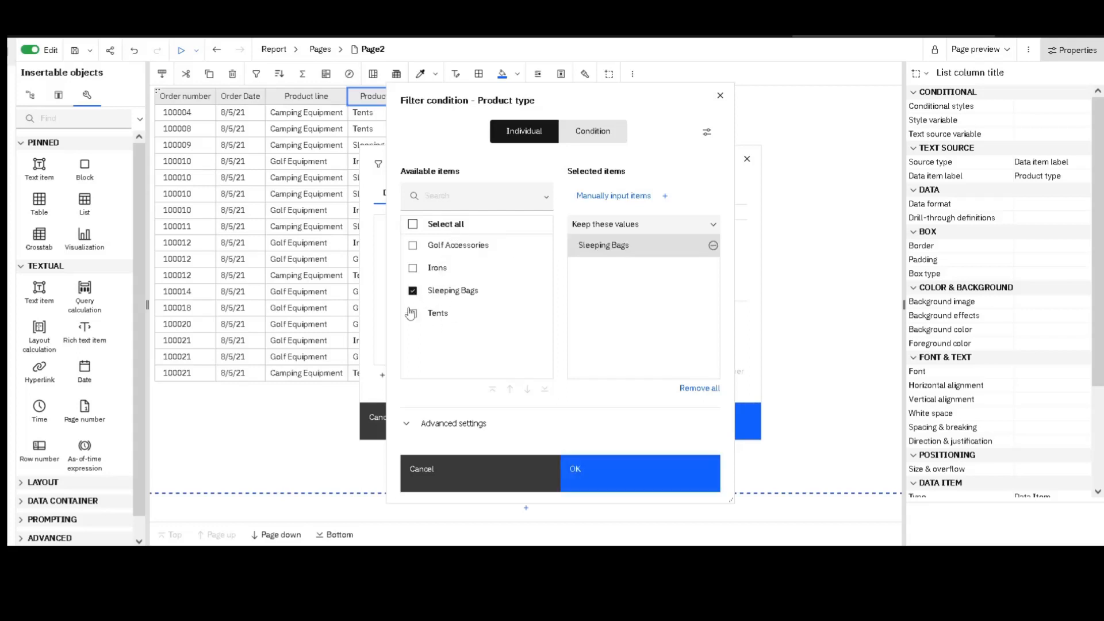
left_click(413, 313)
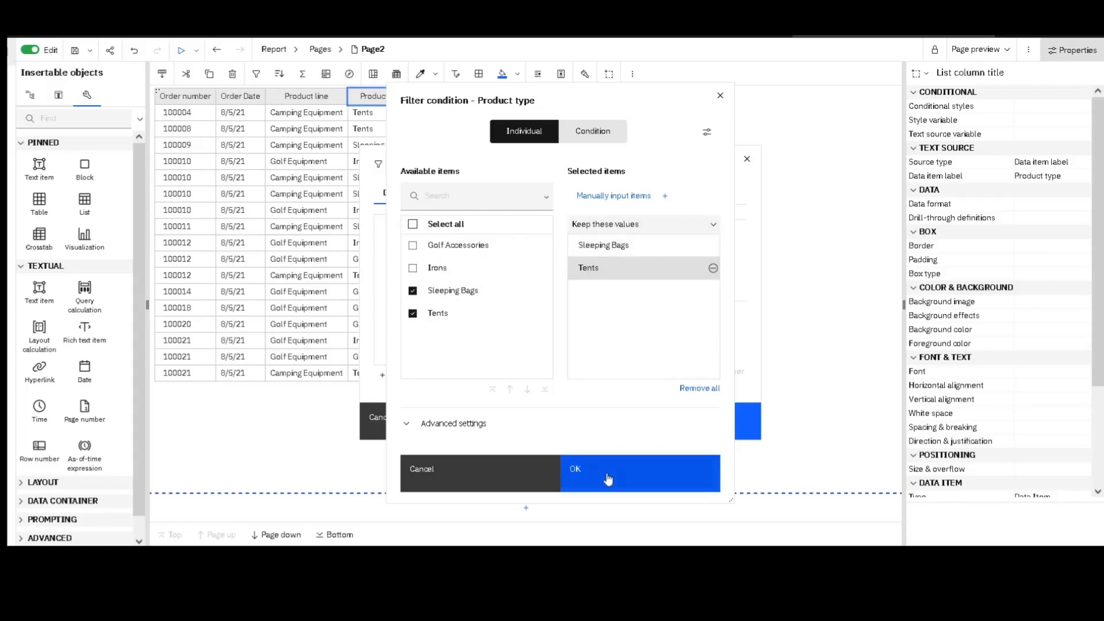
left_click(636, 463)
left_click(675, 424)
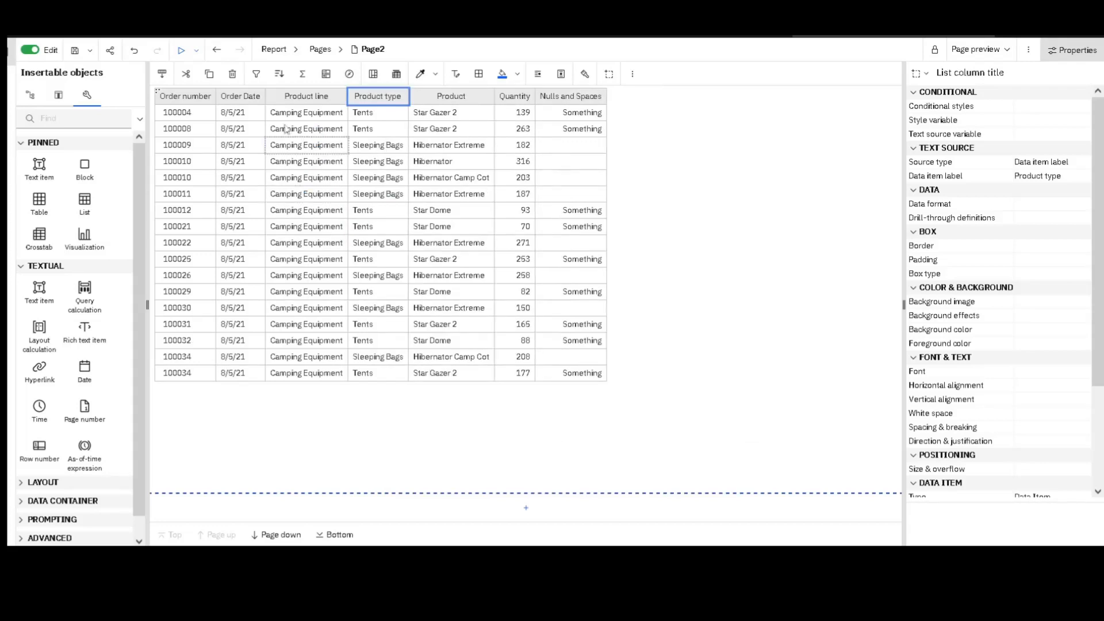
Reopen the Product type filter condition and remove Tents and Sleeping Bags from its selected items
left_click(258, 79)
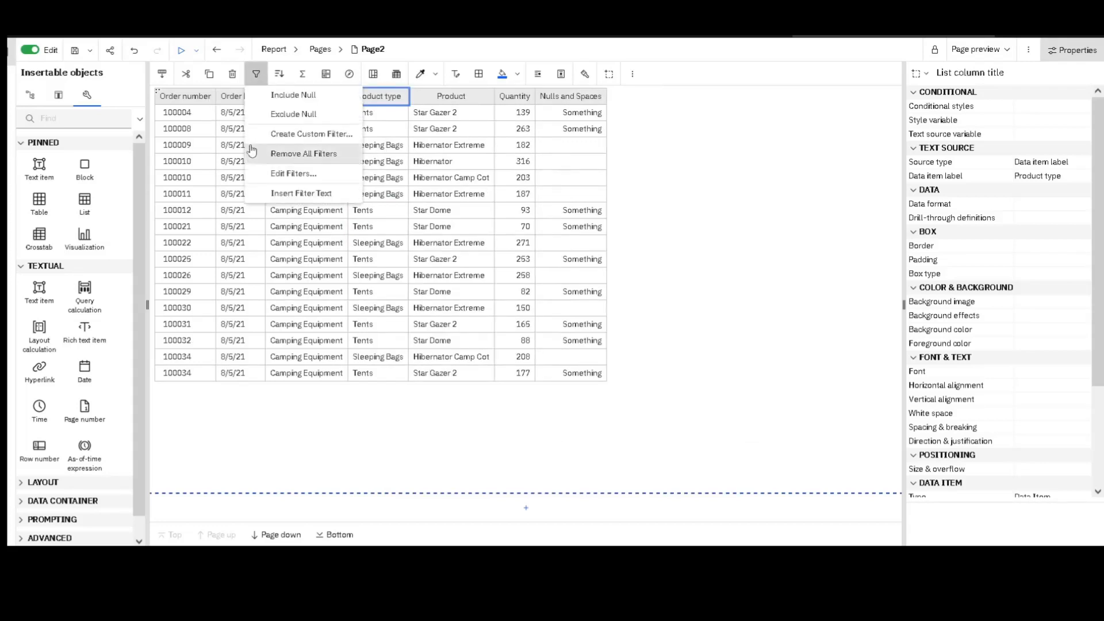
left_click(283, 175)
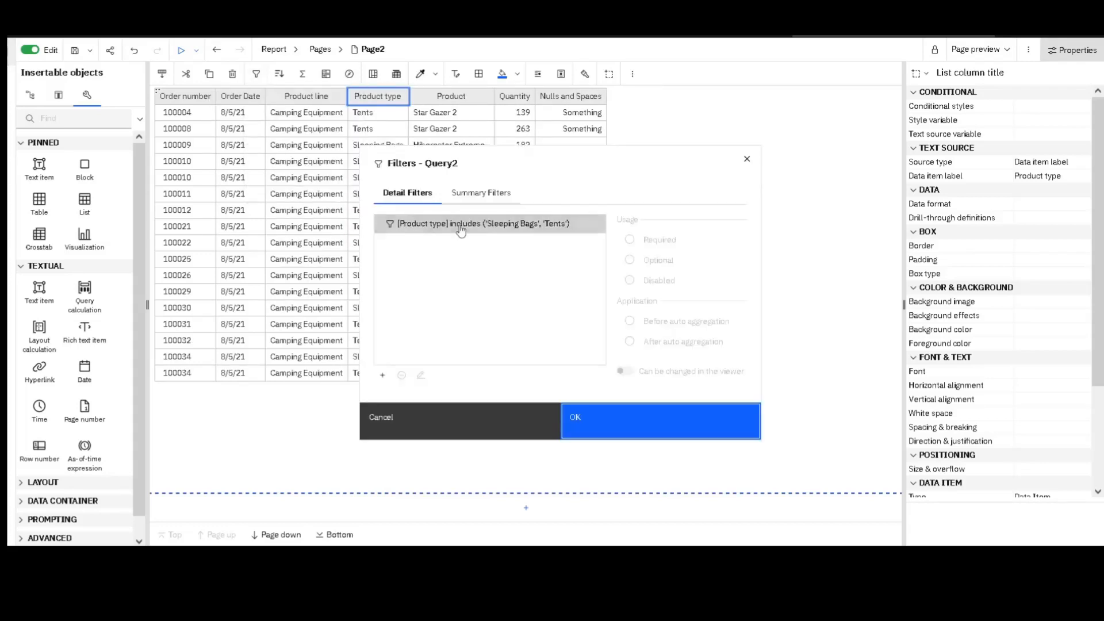
left_click(460, 225)
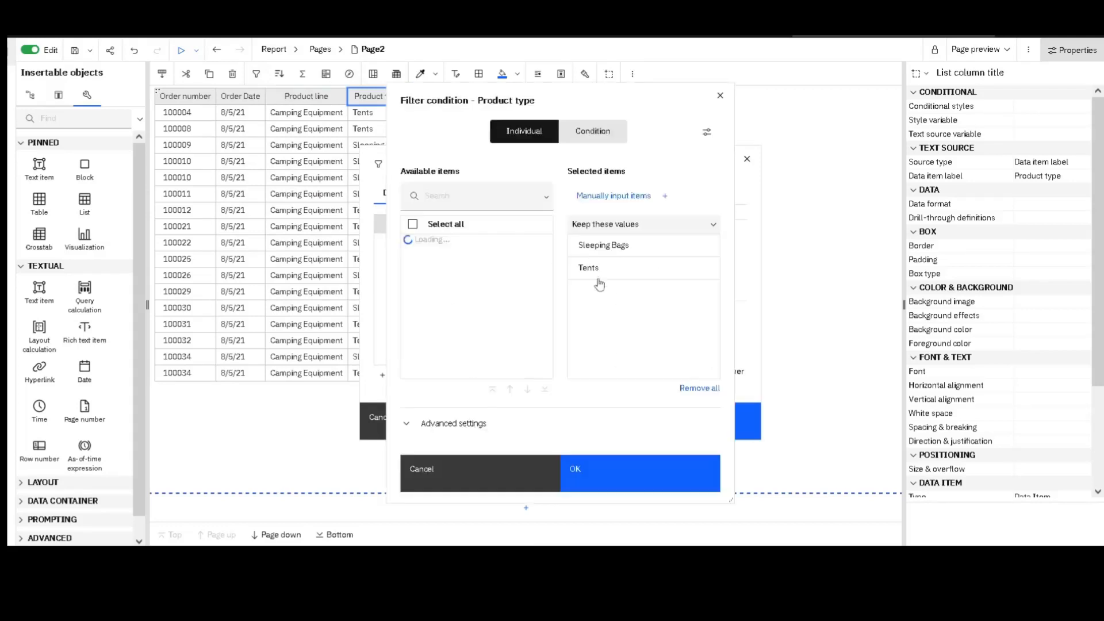
left_click(712, 268)
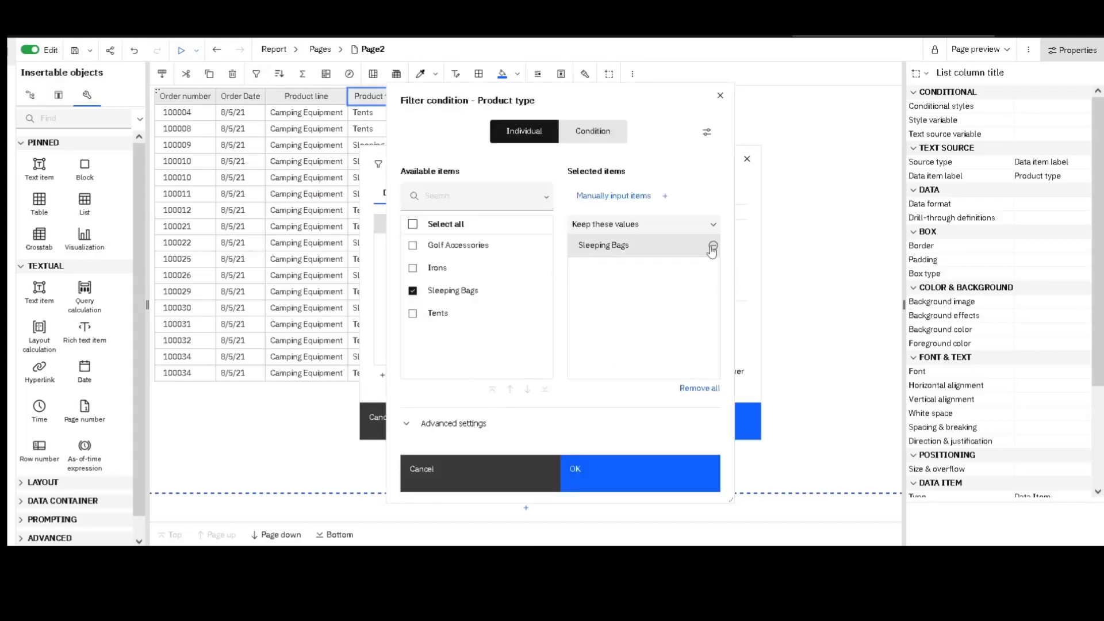
left_click(712, 246)
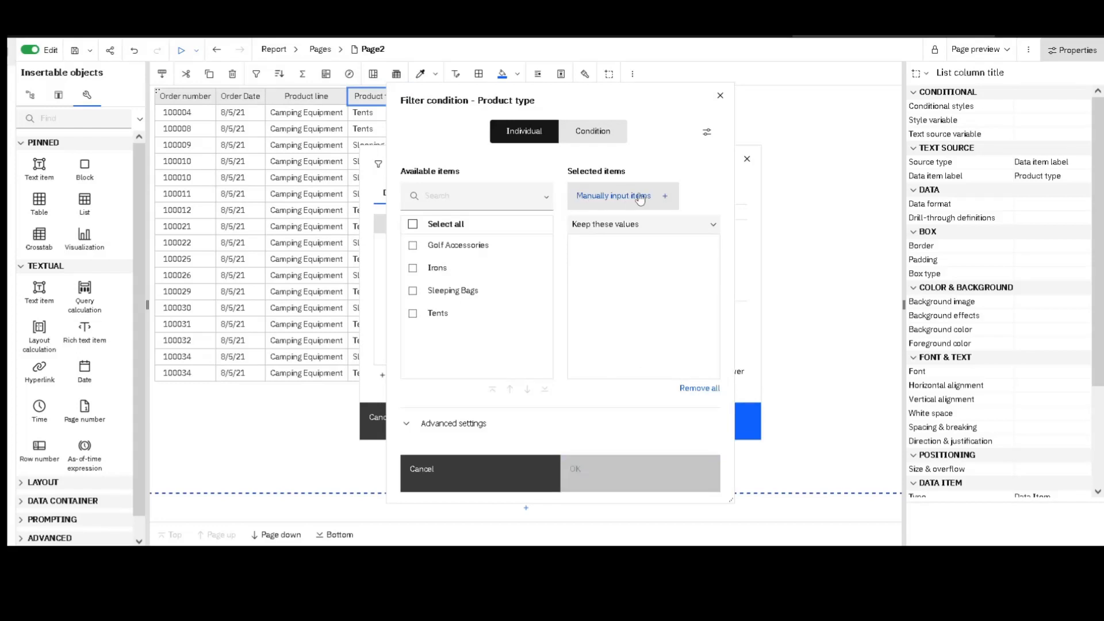
Manually input the comma-delimited items Tents and Irons as Product type values to keep, and apply the filter
left_click(640, 198)
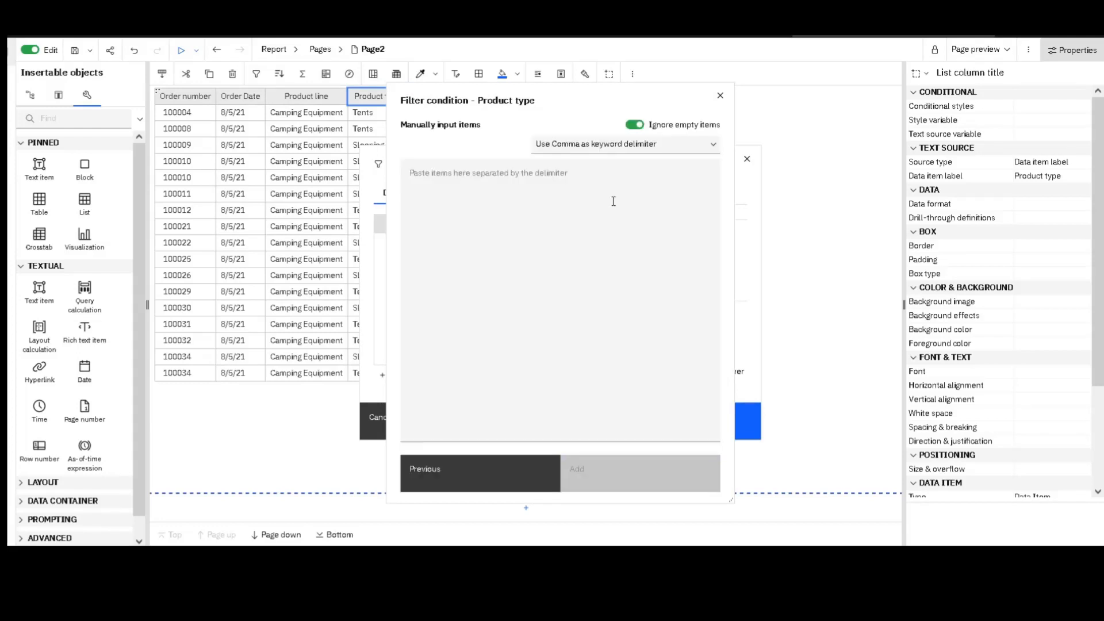
left_click(688, 150)
left_click(640, 151)
left_click(420, 177)
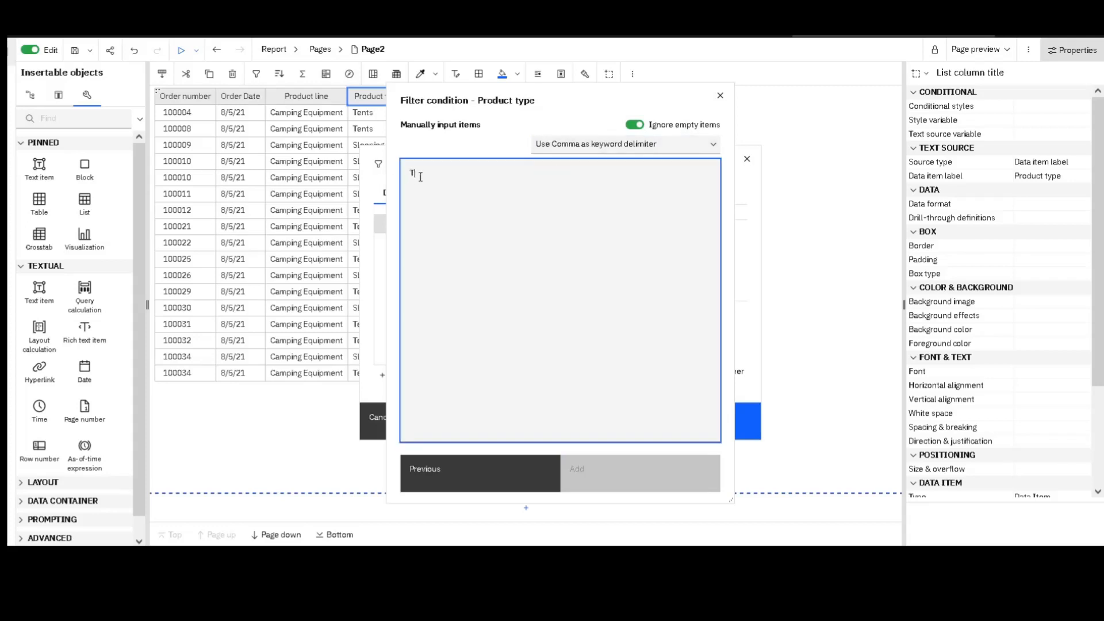
type("T")
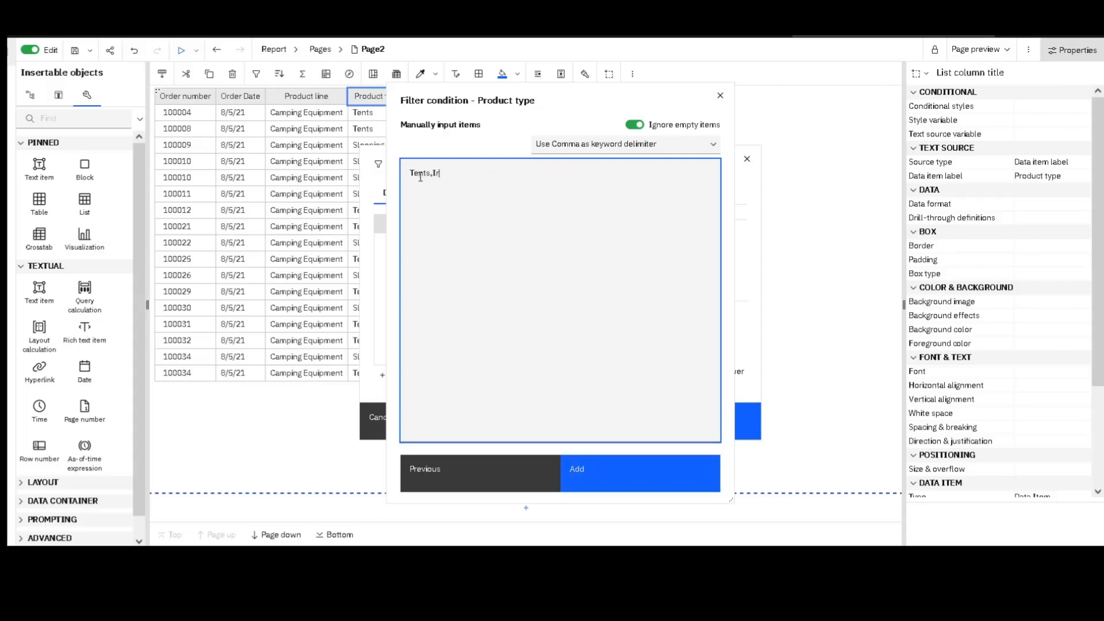
left_click(610, 466)
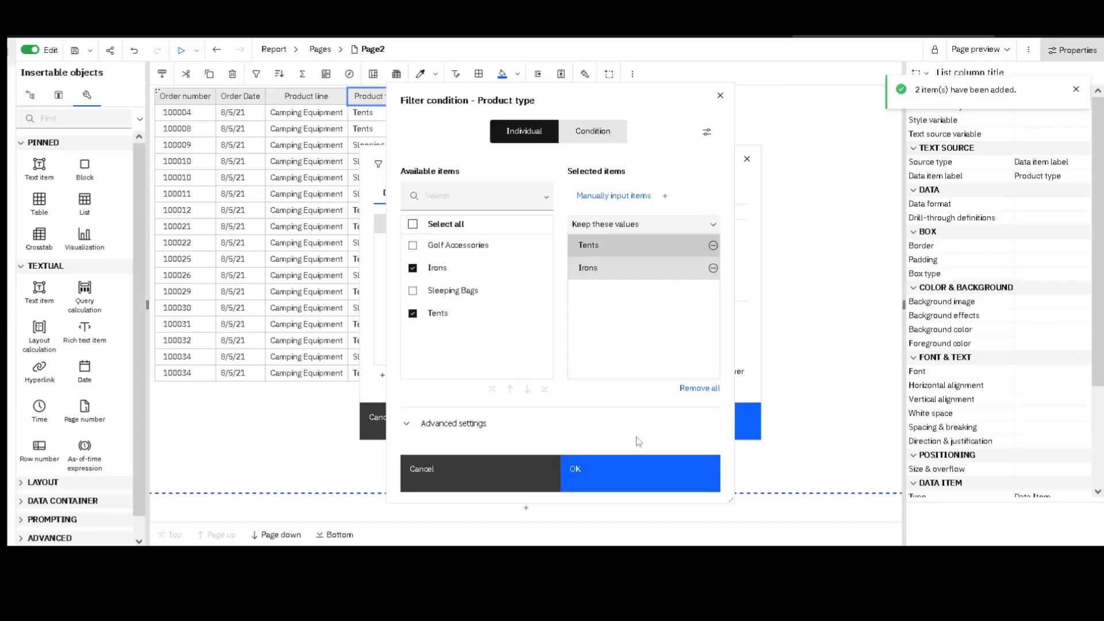
left_click(628, 476)
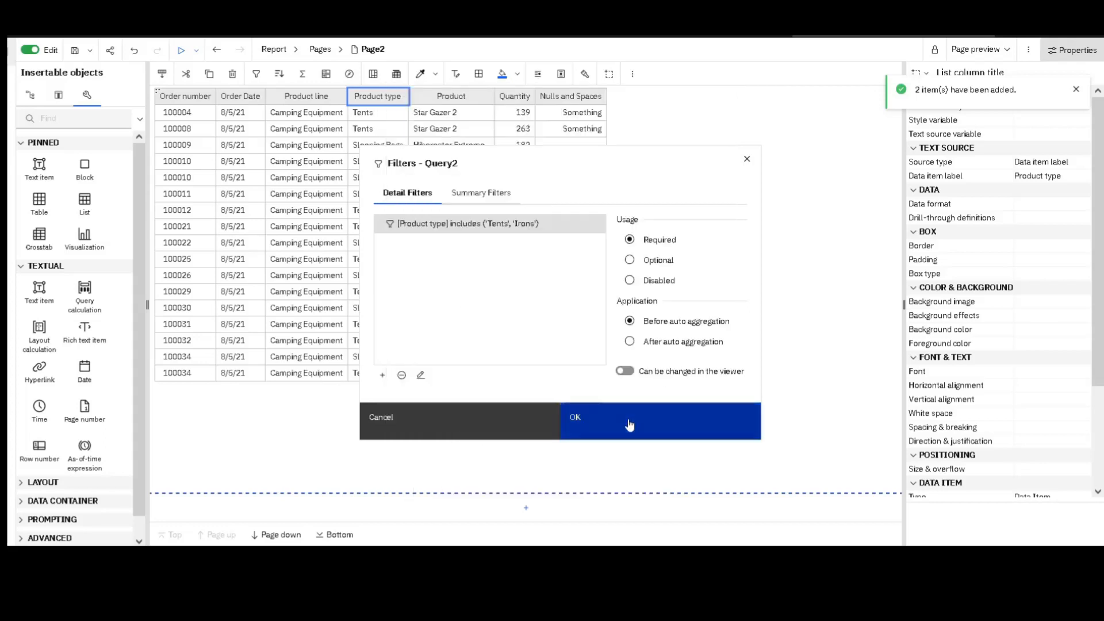
left_click(630, 425)
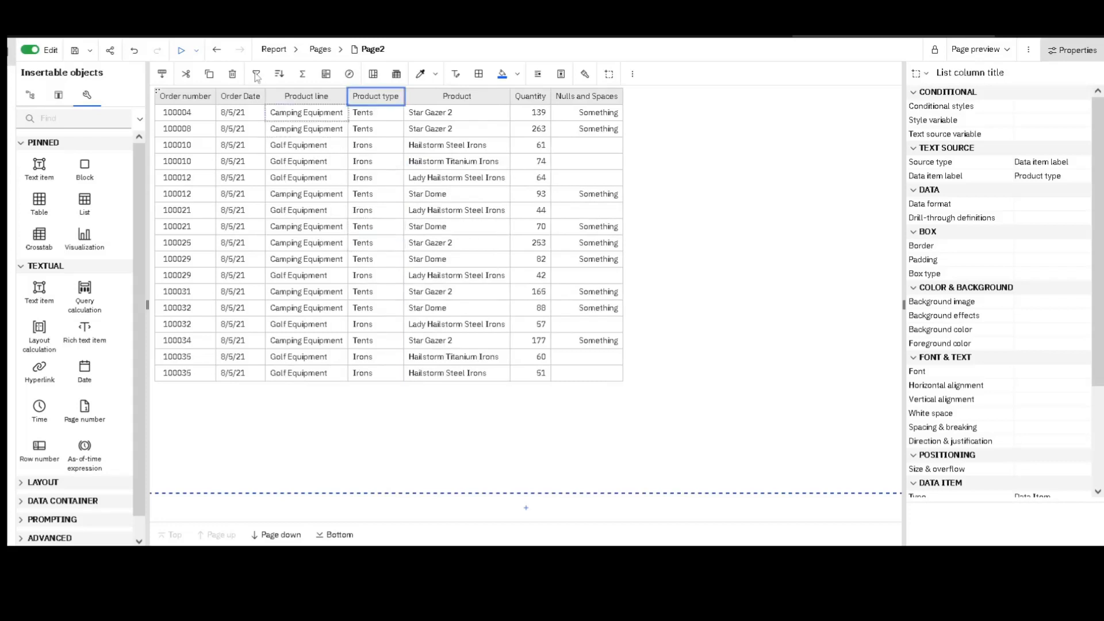
Reopen the Product type filter condition and check the keep and exclude options for its selected items
left_click(258, 75)
left_click(299, 173)
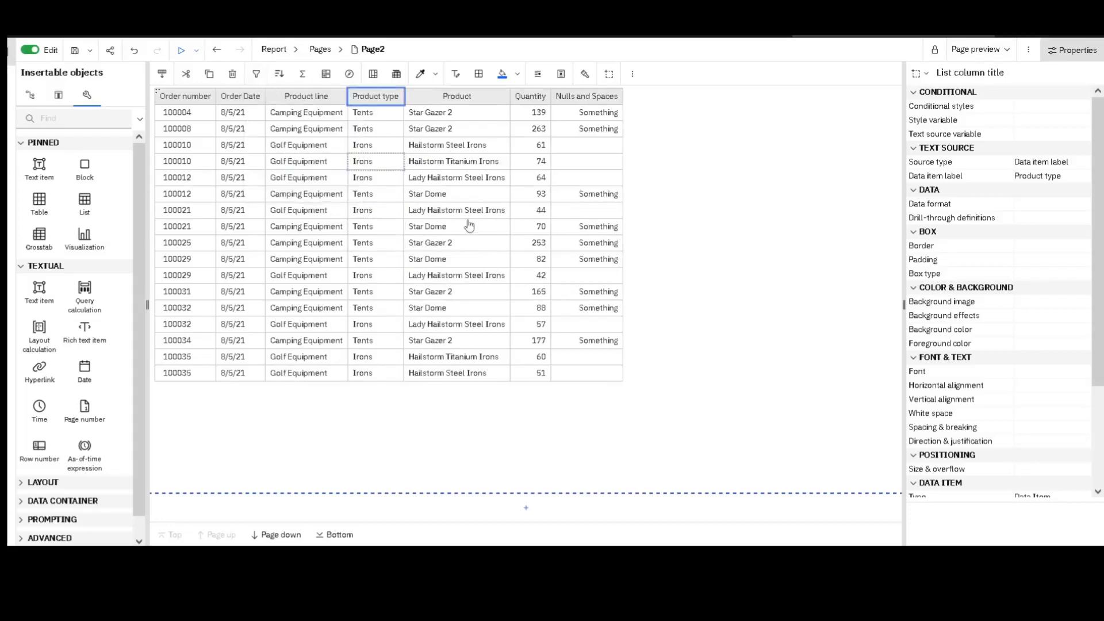
double_click(521, 230)
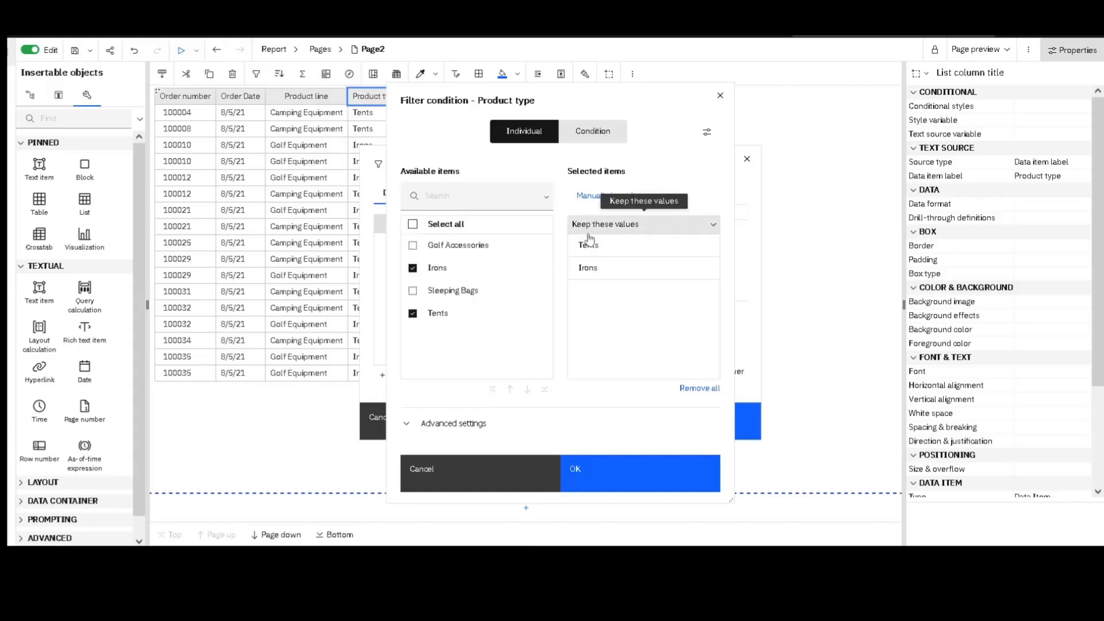
left_click(653, 229)
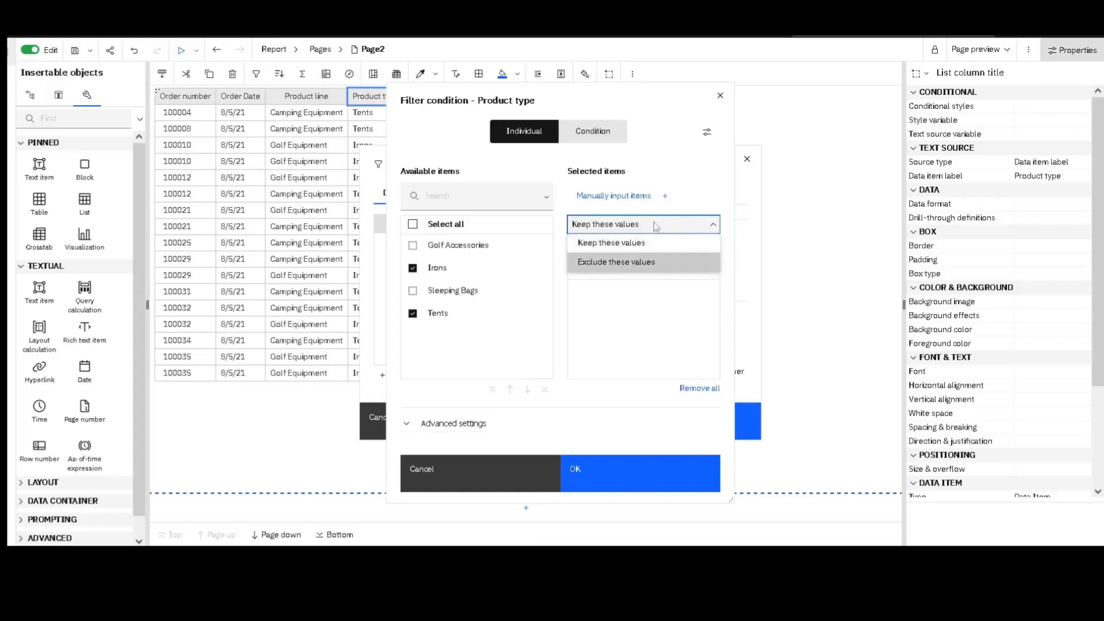
left_click(650, 225)
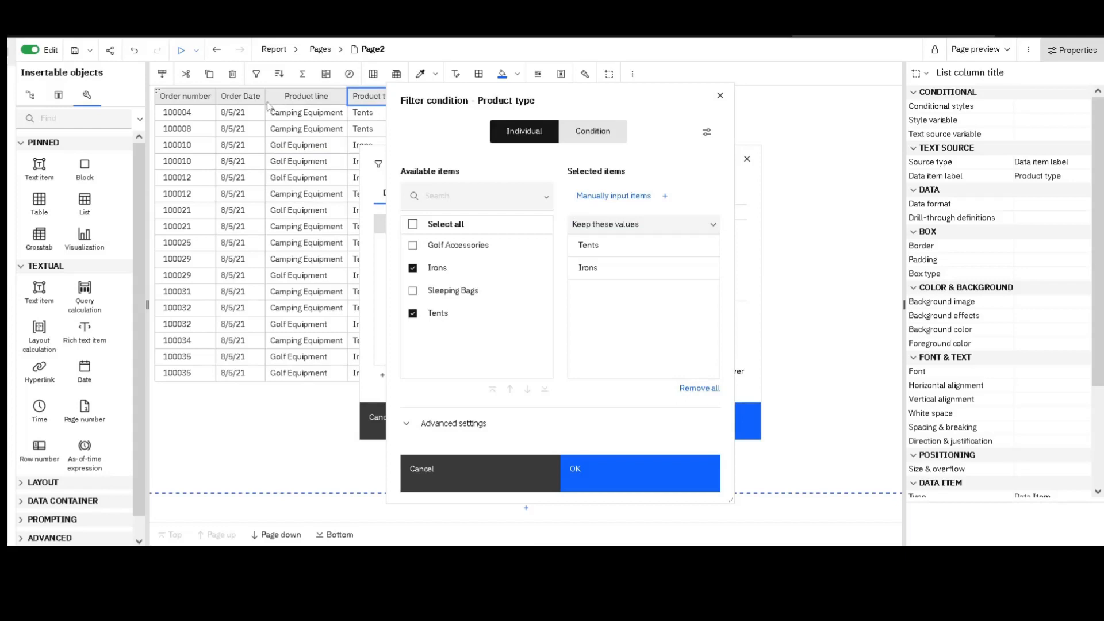
Define a Product type condition that keeps values starting with "Ten", and apply the filter
left_click(598, 134)
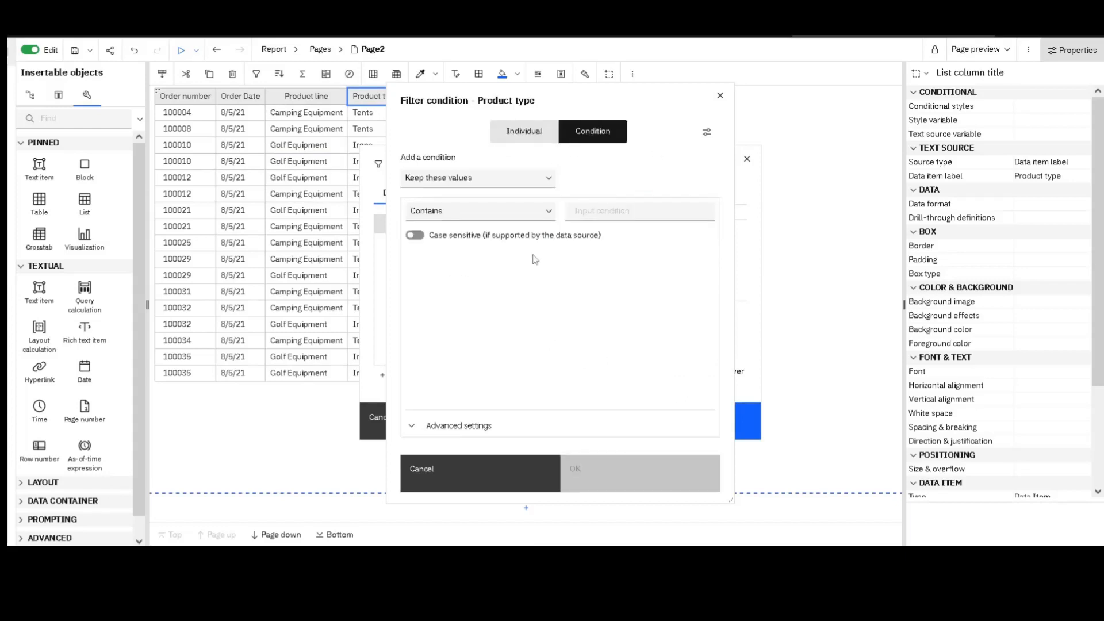
left_click(547, 213)
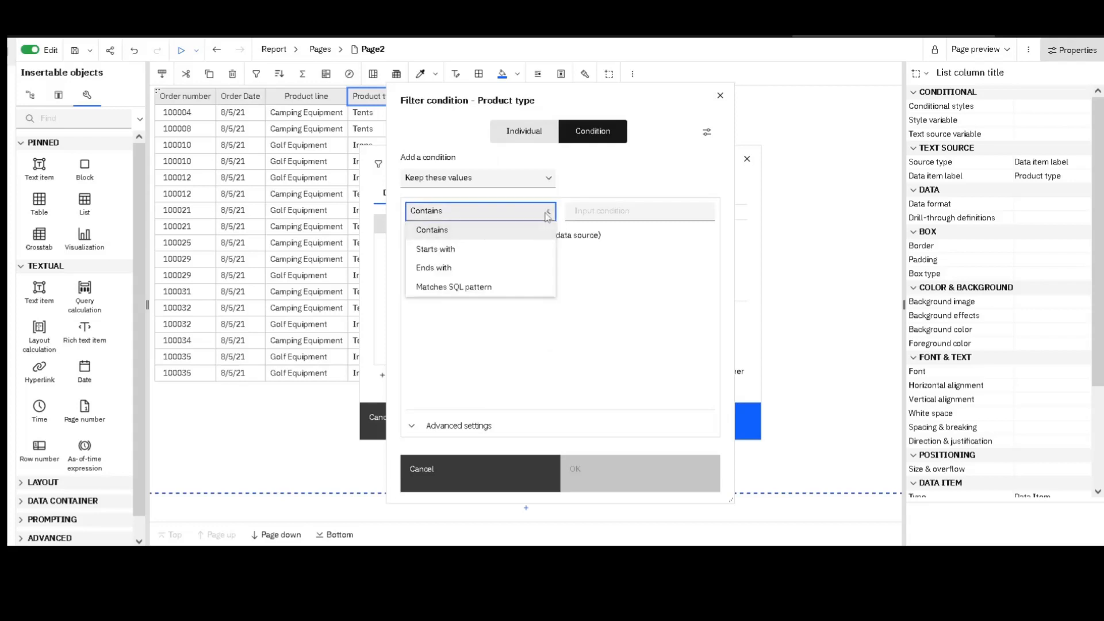
left_click(471, 251)
left_click(603, 217)
type("Ten")
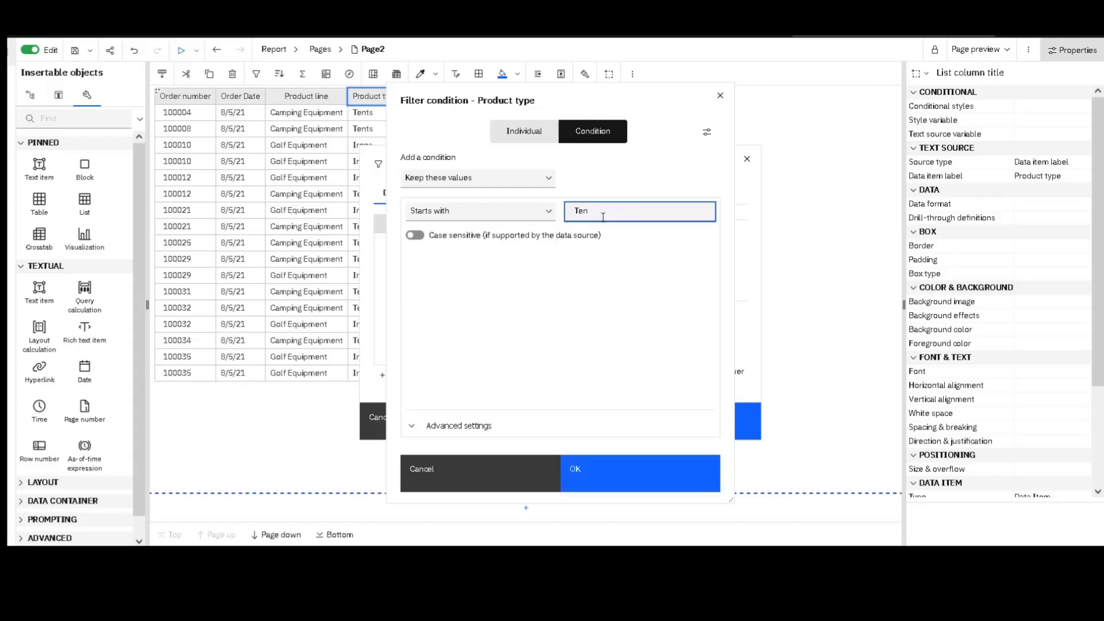
left_click(599, 484)
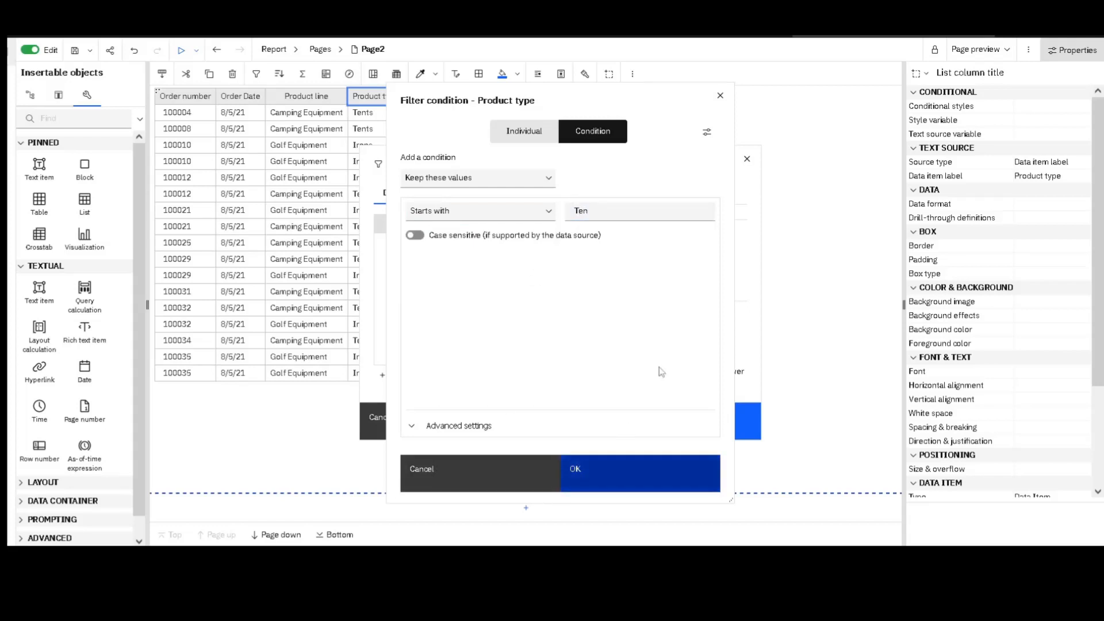
left_click(632, 424)
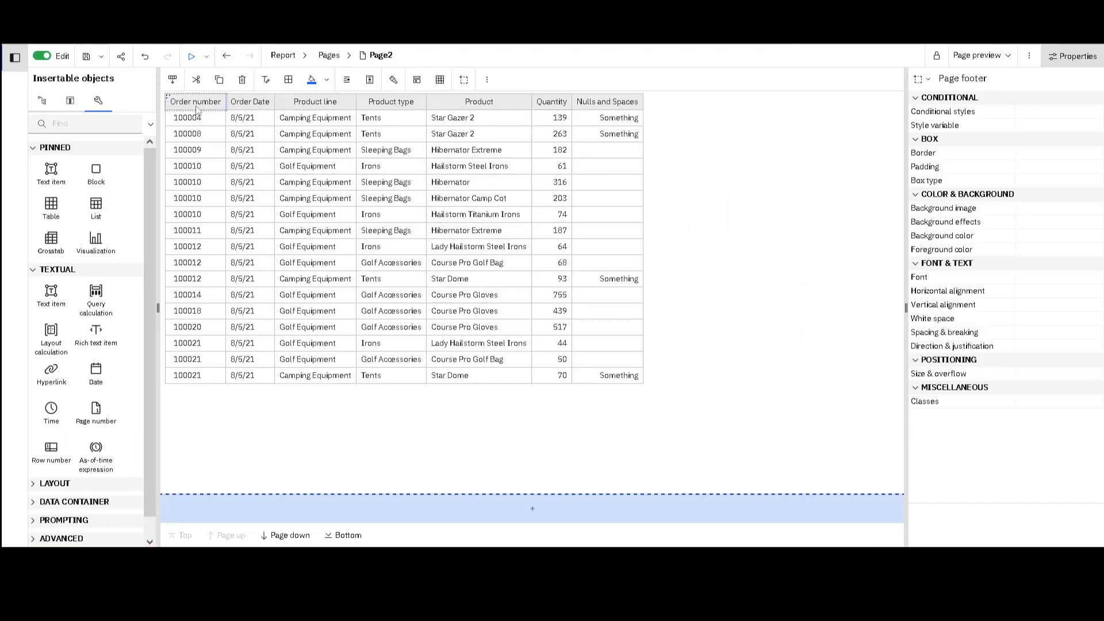
Start a custom detail filter based on the Quantity data item for the Page2 list
left_click(213, 102)
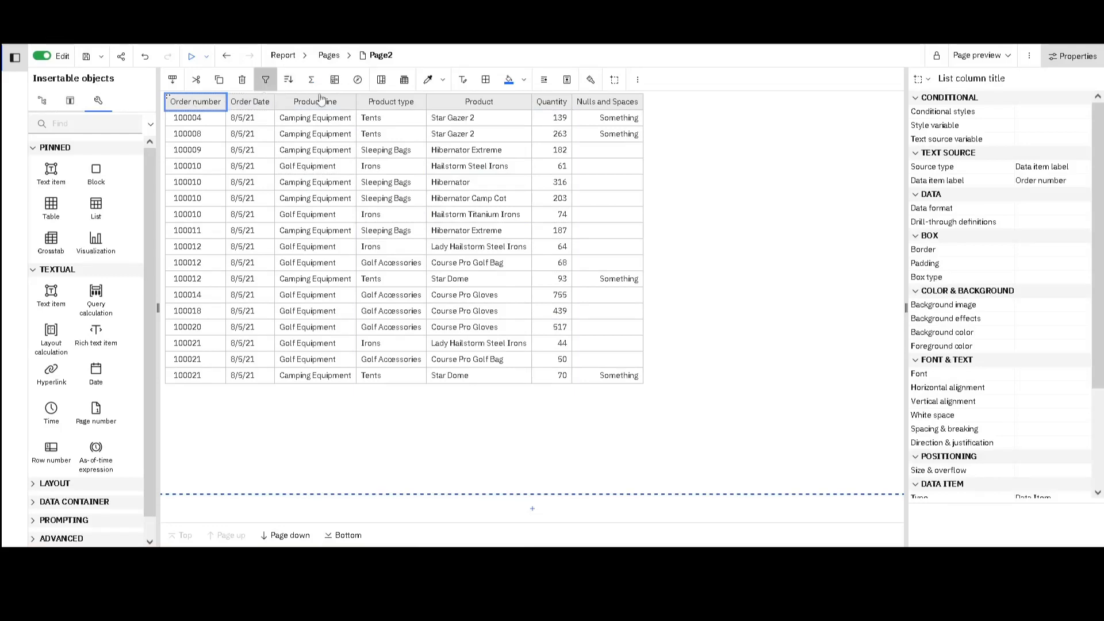
left_click(266, 80)
left_click(321, 160)
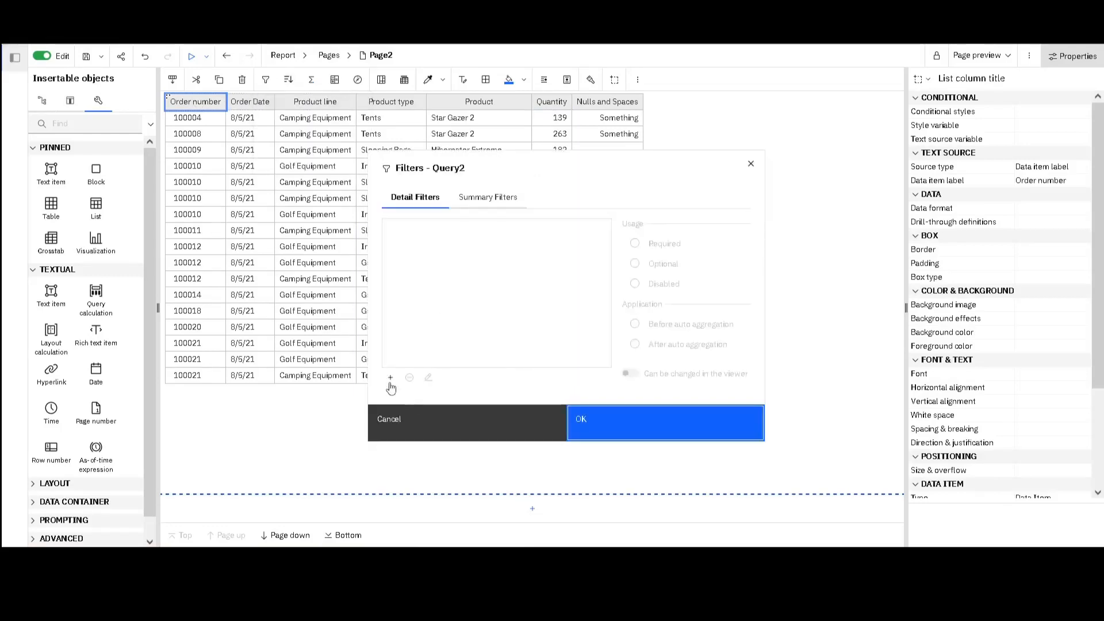
left_click(390, 378)
left_click(660, 271)
left_click(550, 383)
left_click(637, 366)
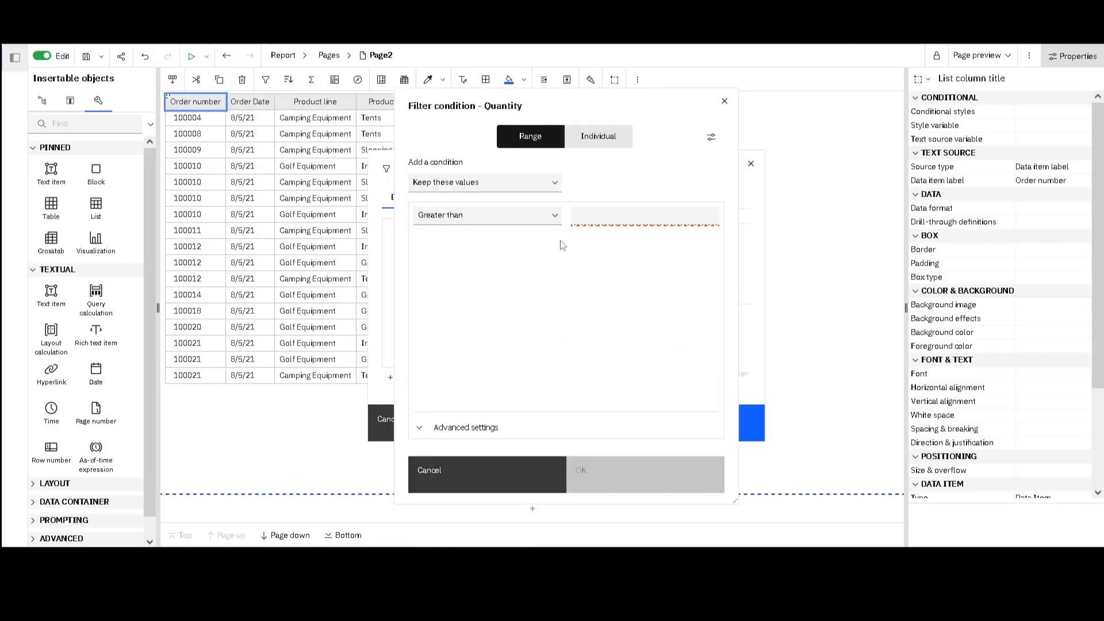
Set the Quantity range condition to greater than 1000 and check its keep and exclude options, leaving it on keep
left_click(549, 216)
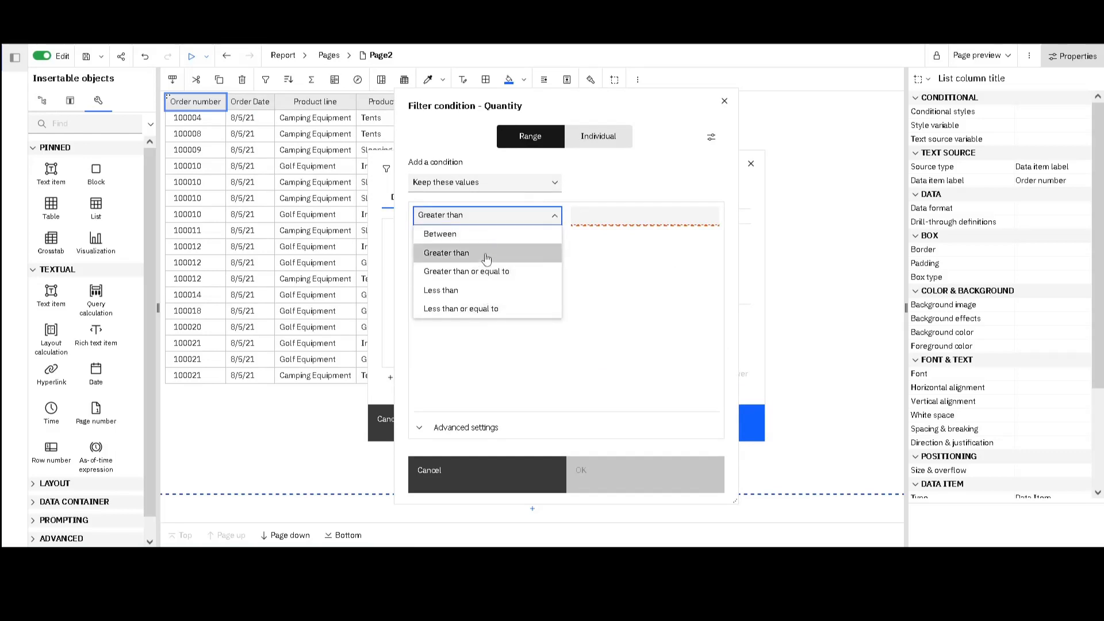
left_click(486, 253)
left_click(595, 218)
type("1000")
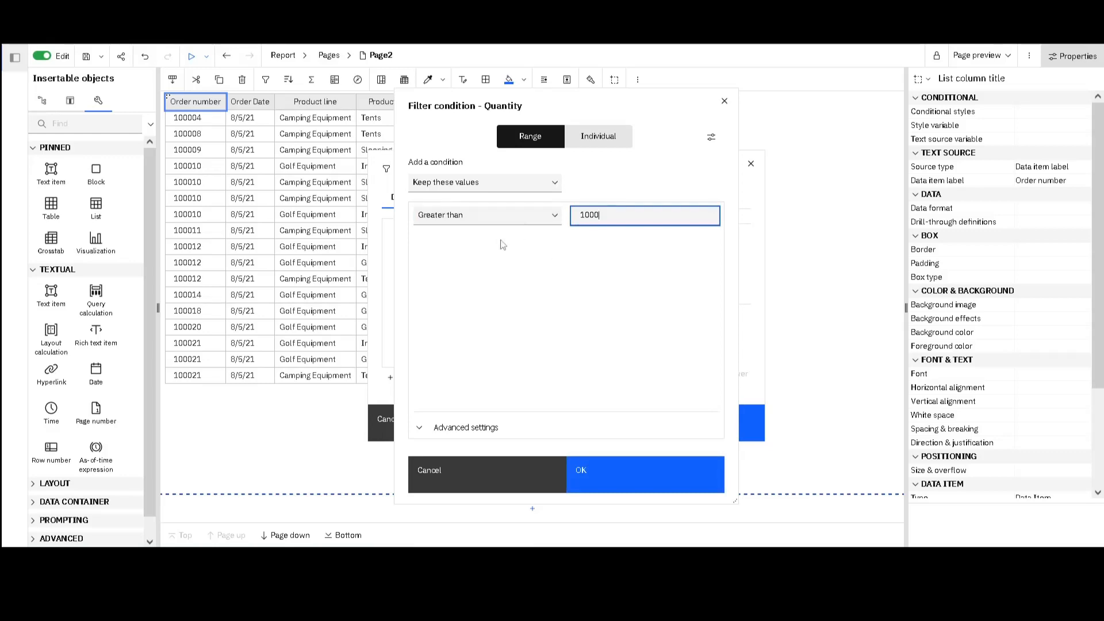
left_click(495, 185)
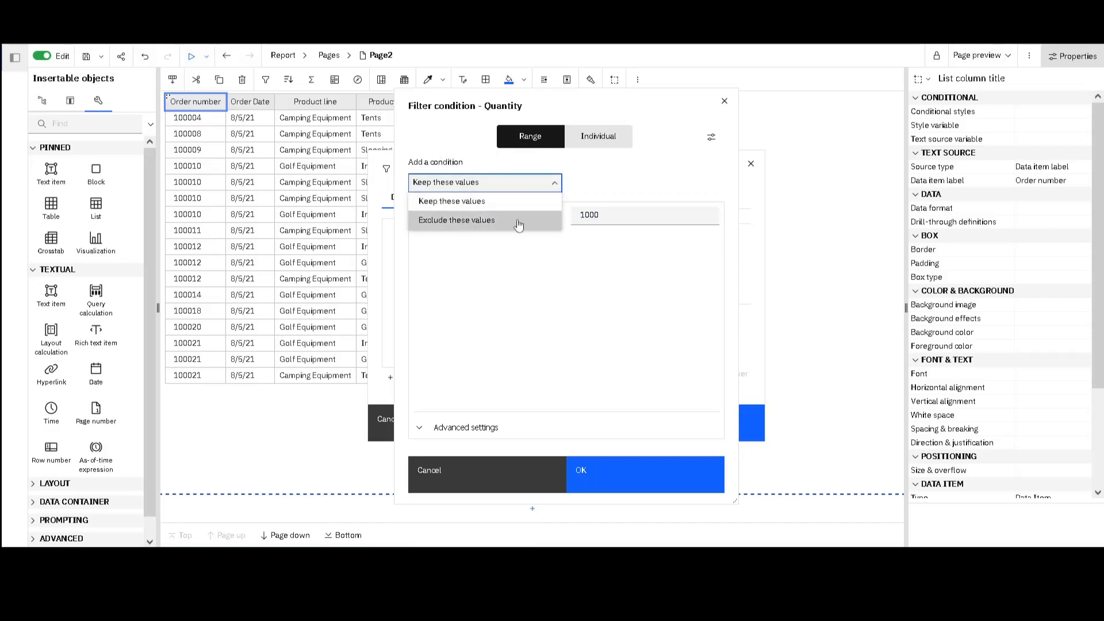
left_click(611, 185)
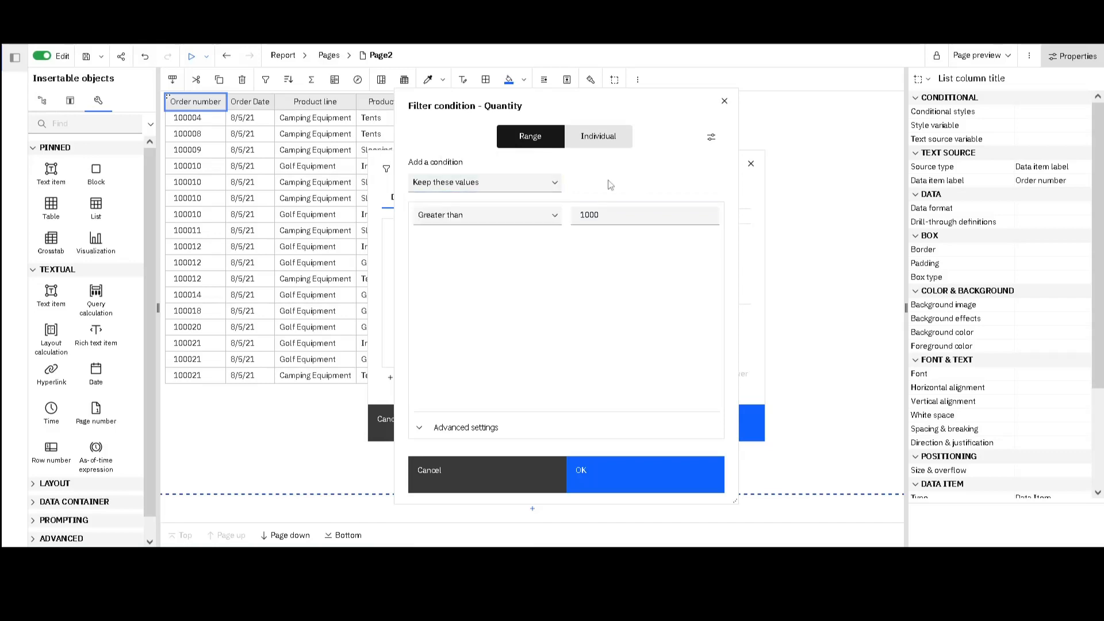
Switch the Quantity condition to individual values, manually enter 351,352,353,354 as comma-separated items to keep, and apply the filter
left_click(601, 138)
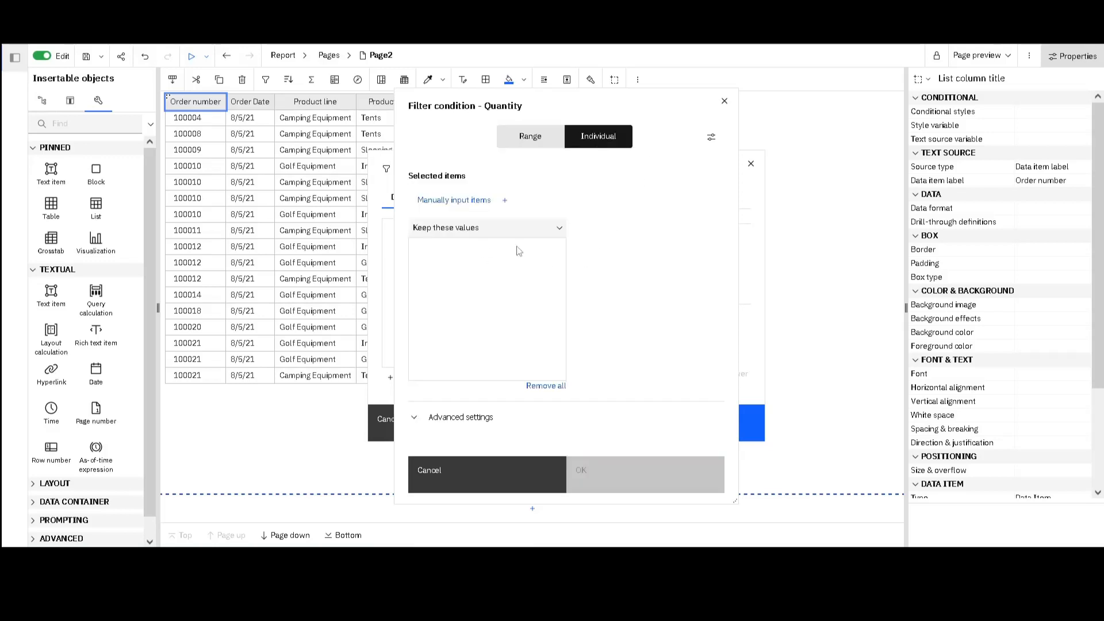
left_click(458, 205)
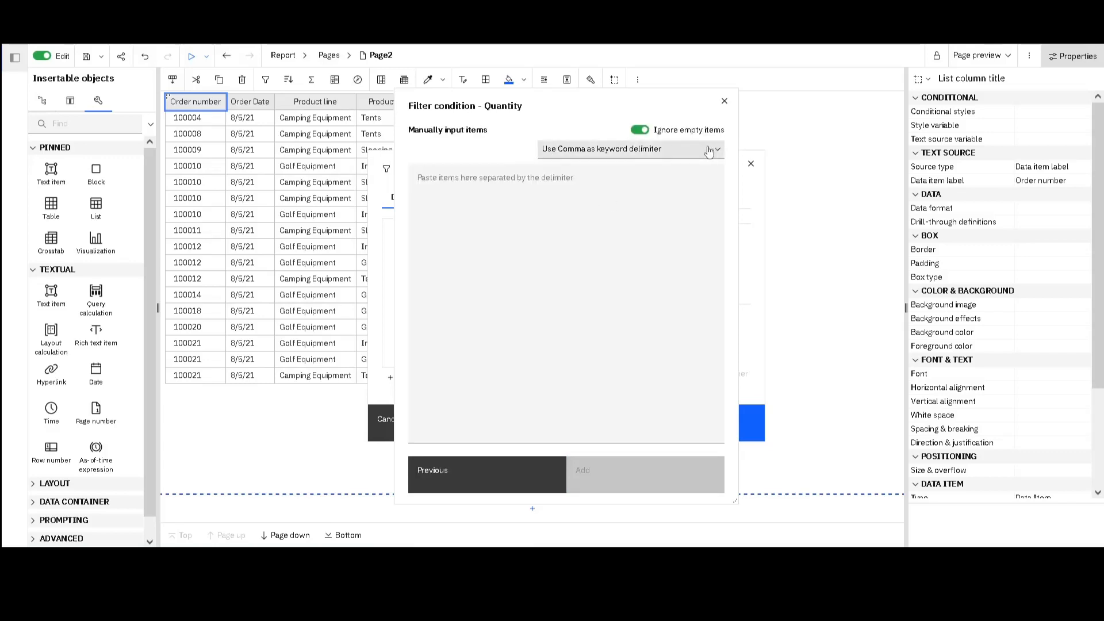
left_click(444, 180)
type("351,352,353,354")
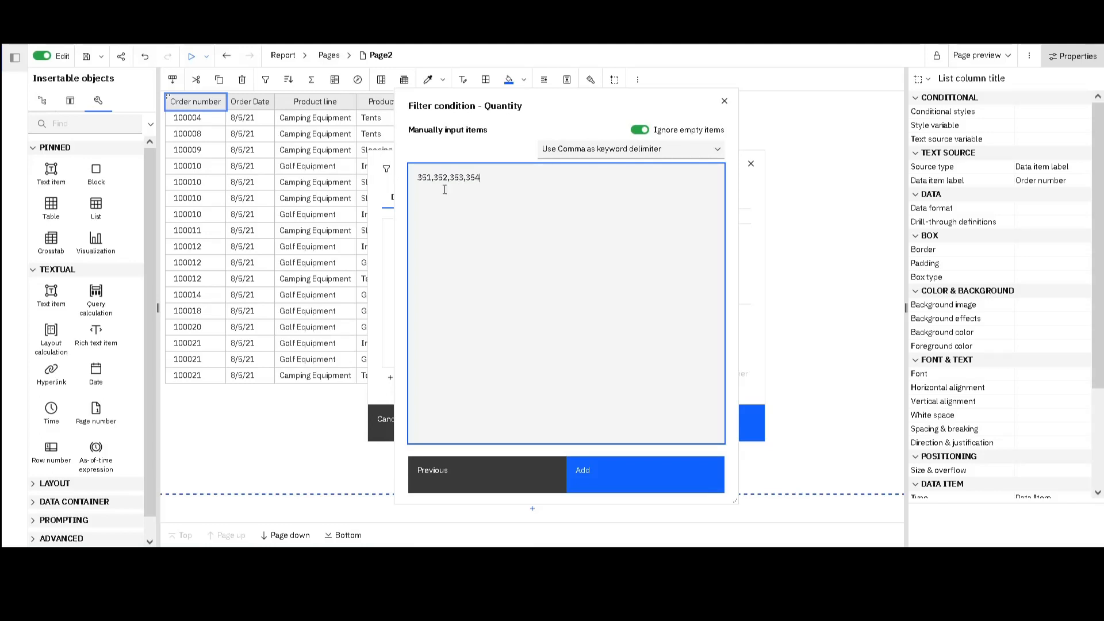
left_click(643, 469)
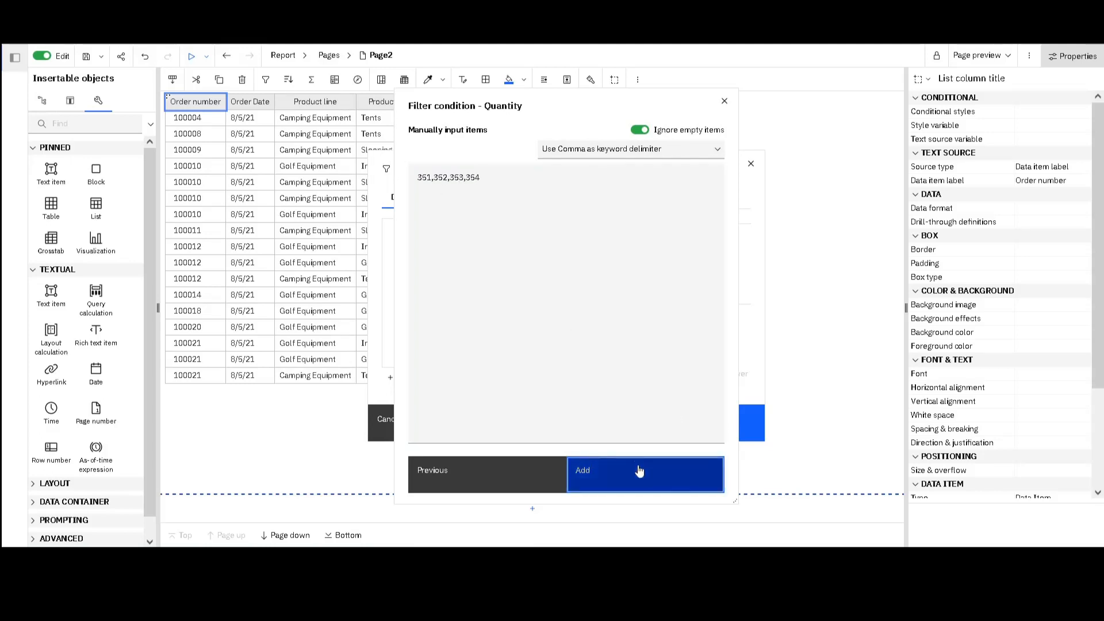
left_click(611, 471)
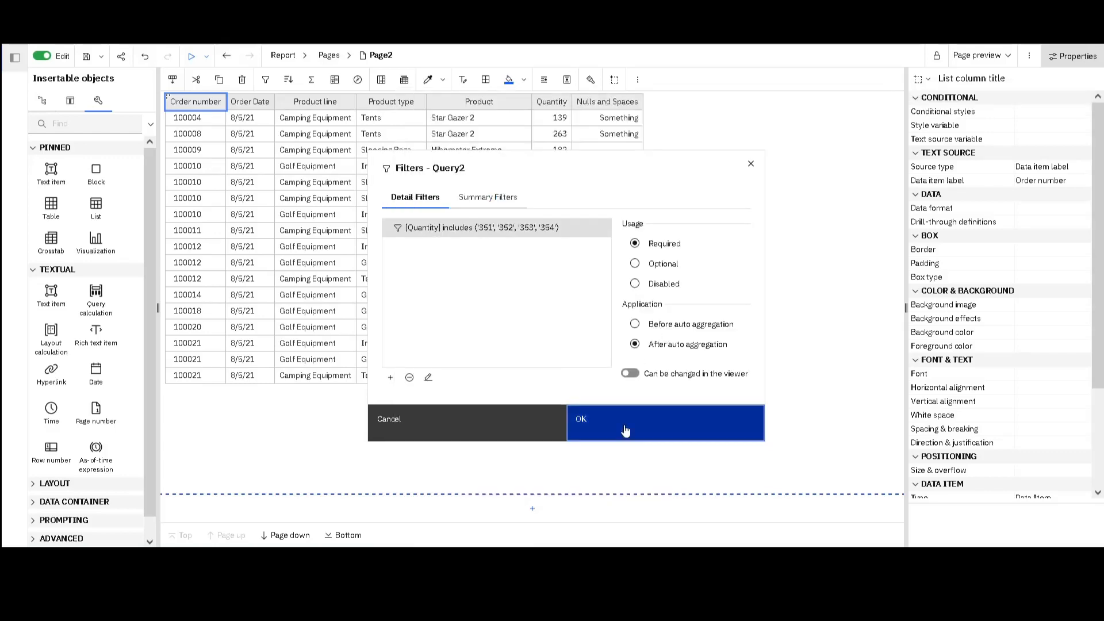
left_click(633, 436)
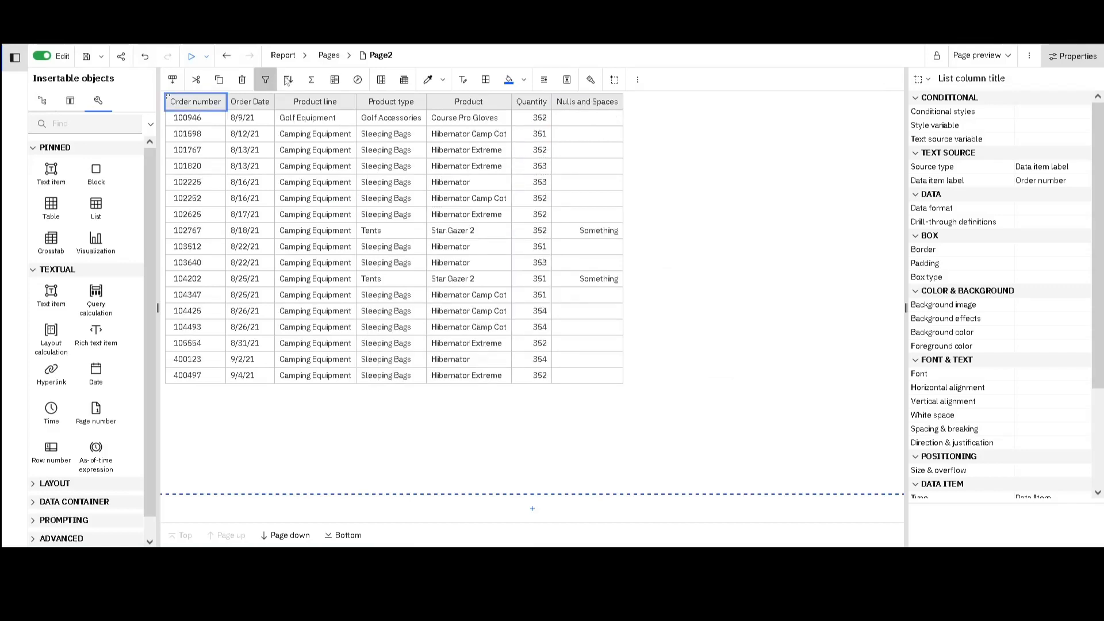
Reopen the filters of the Page2 list's query and view its summary filters
left_click(266, 80)
left_click(311, 181)
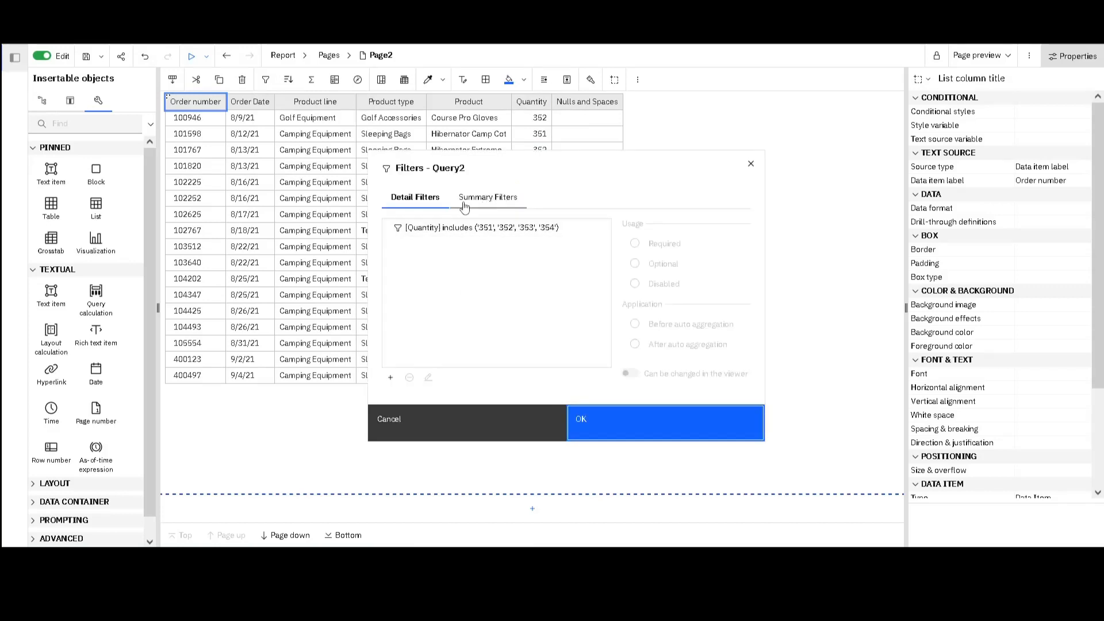
left_click(505, 201)
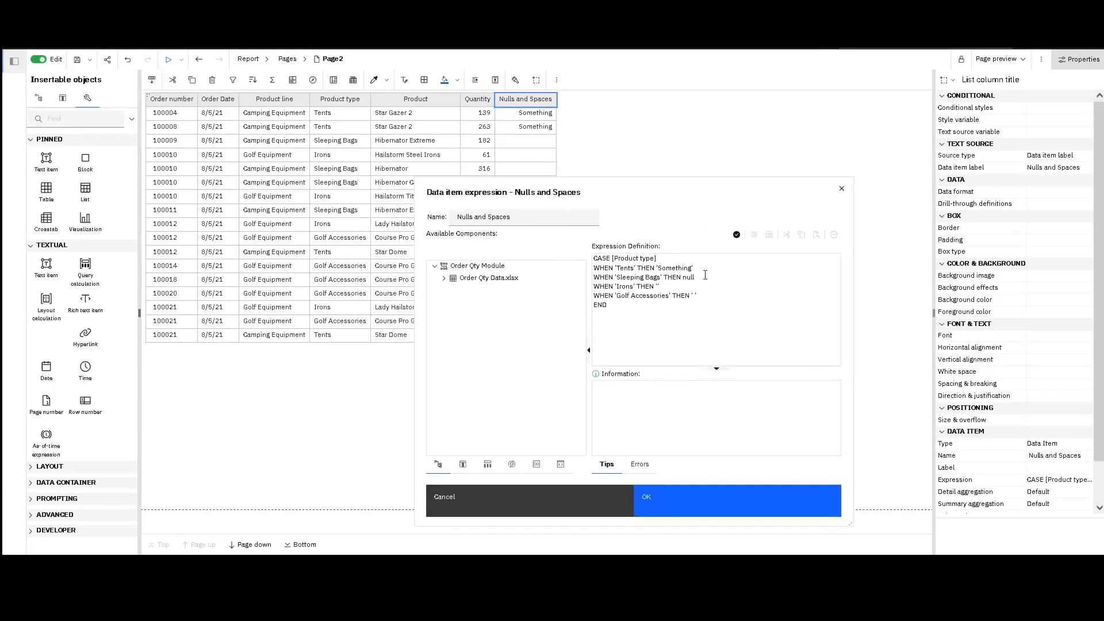
Examine the null, empty and whitespace results in the Nulls and Spaces expression against the list, and close it unchanged
left_click_drag(689, 266, 658, 266)
left_click(694, 279)
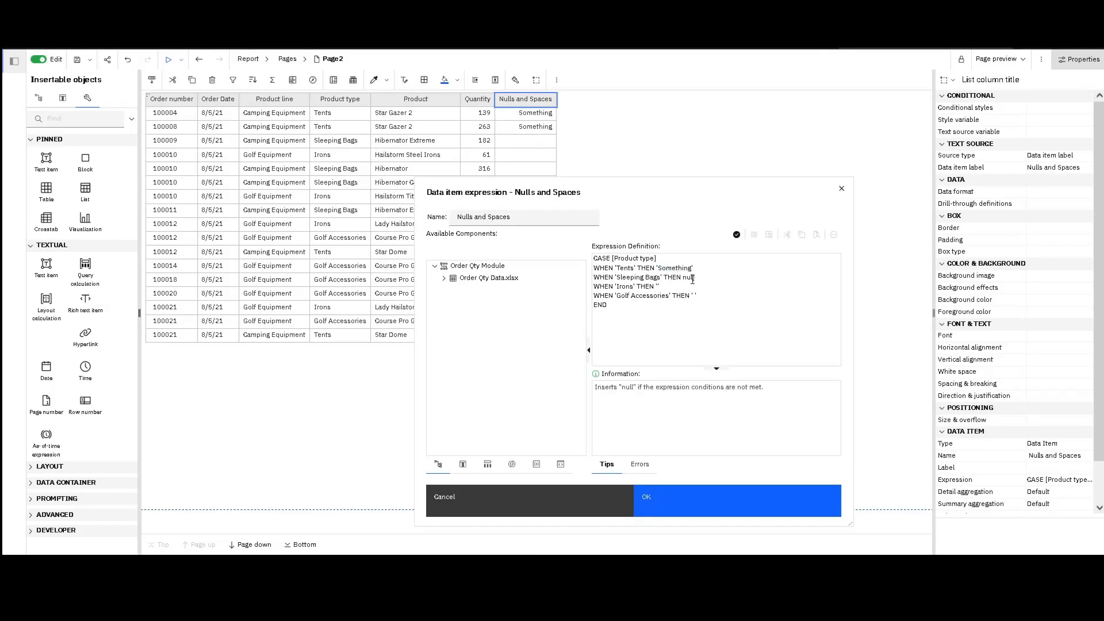
left_click(660, 286)
double_click(657, 287)
double_click(696, 295)
left_click_drag(584, 192, 742, 119)
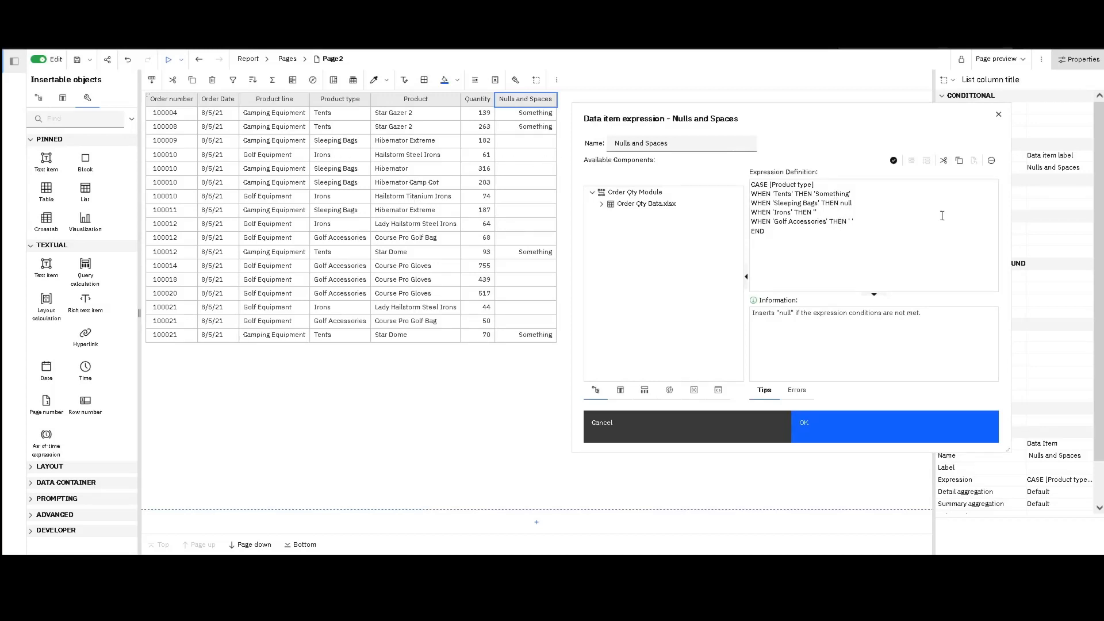
left_click(817, 212)
double_click(815, 212)
left_click(700, 427)
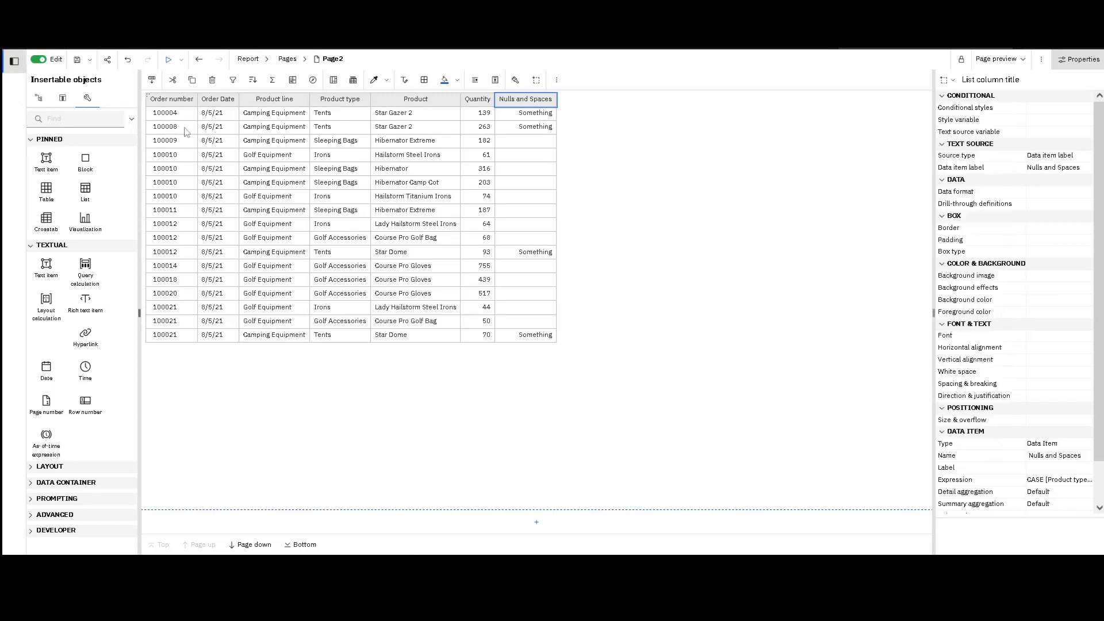
Start a custom detail filter based on the Nulls and Spaces data item for the Page2 list
left_click(242, 80)
left_click(266, 151)
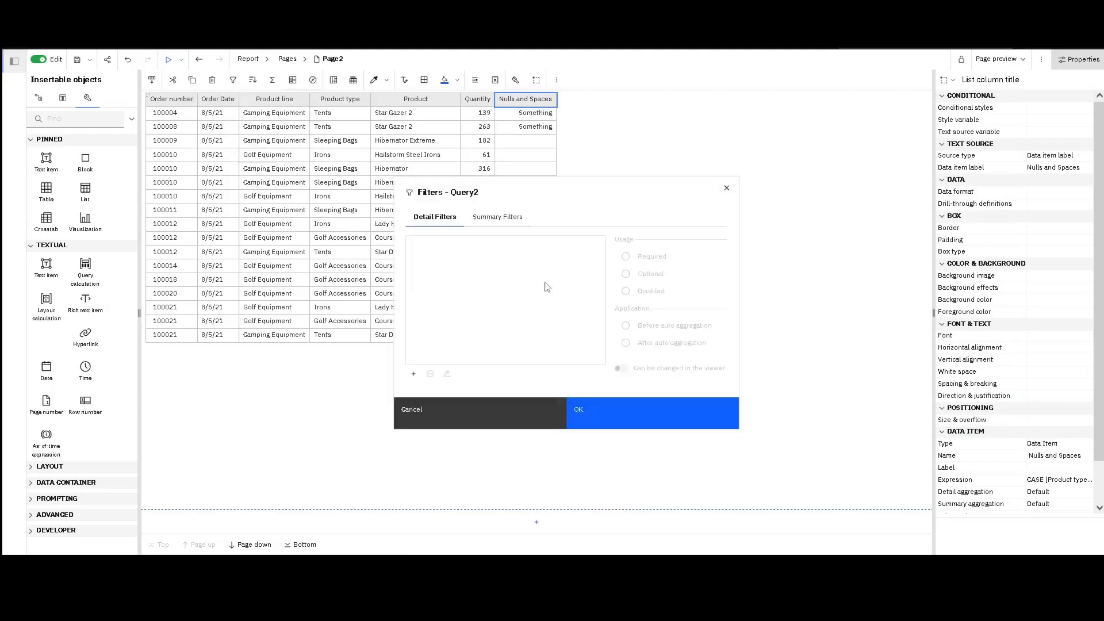
left_click(413, 374)
left_click(635, 285)
left_click(592, 378)
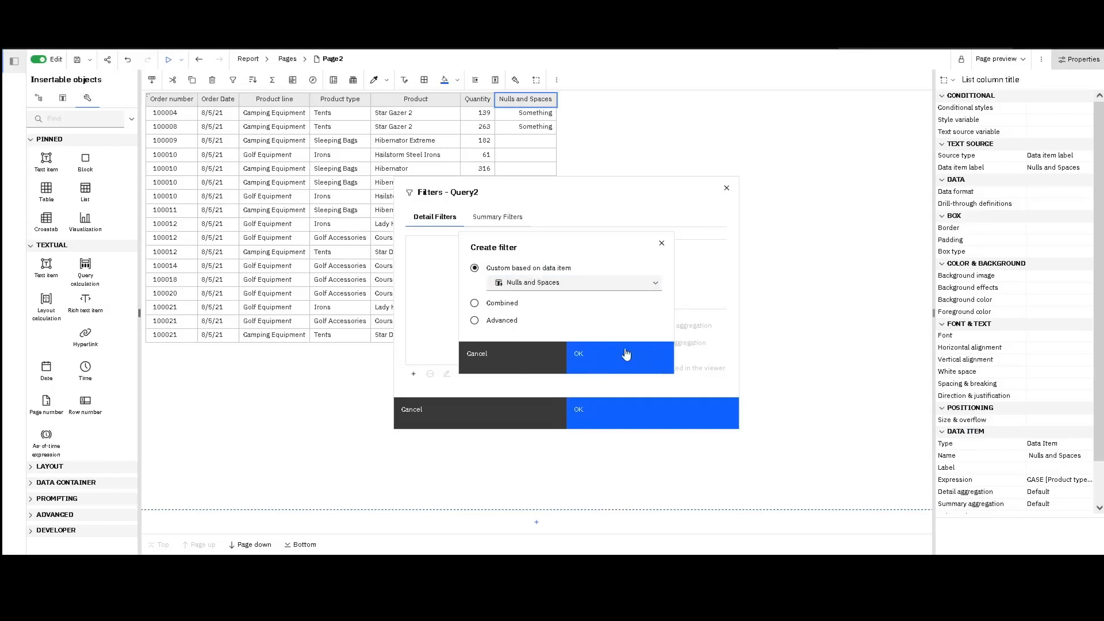
left_click(621, 363)
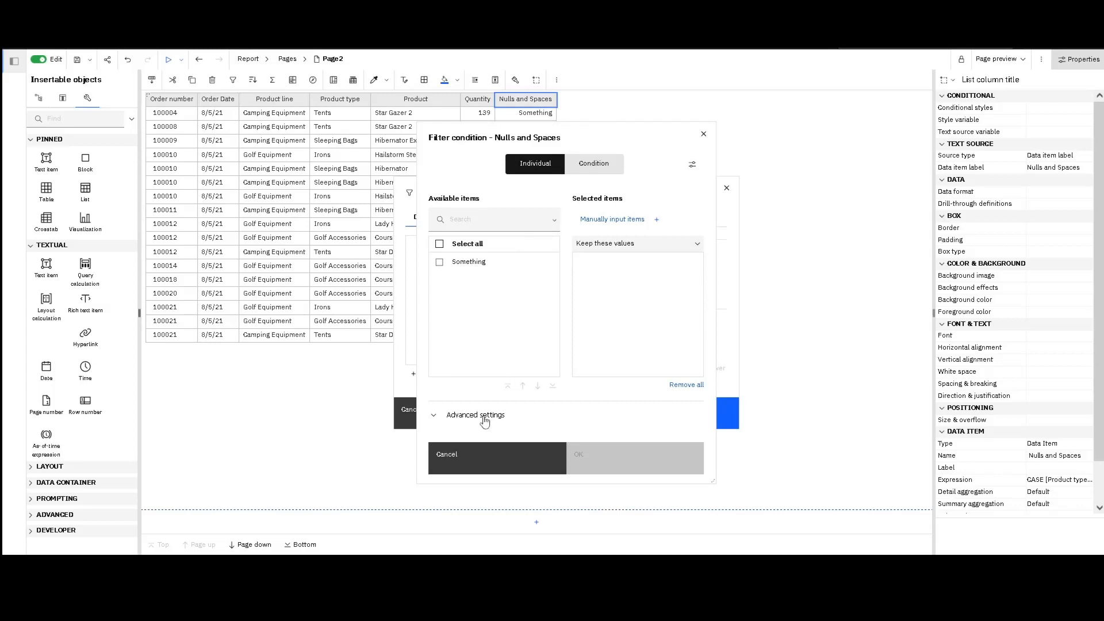
Include null missing values in the Nulls and Spaces condition, apply the filter, and check the column's expression
left_click(513, 409)
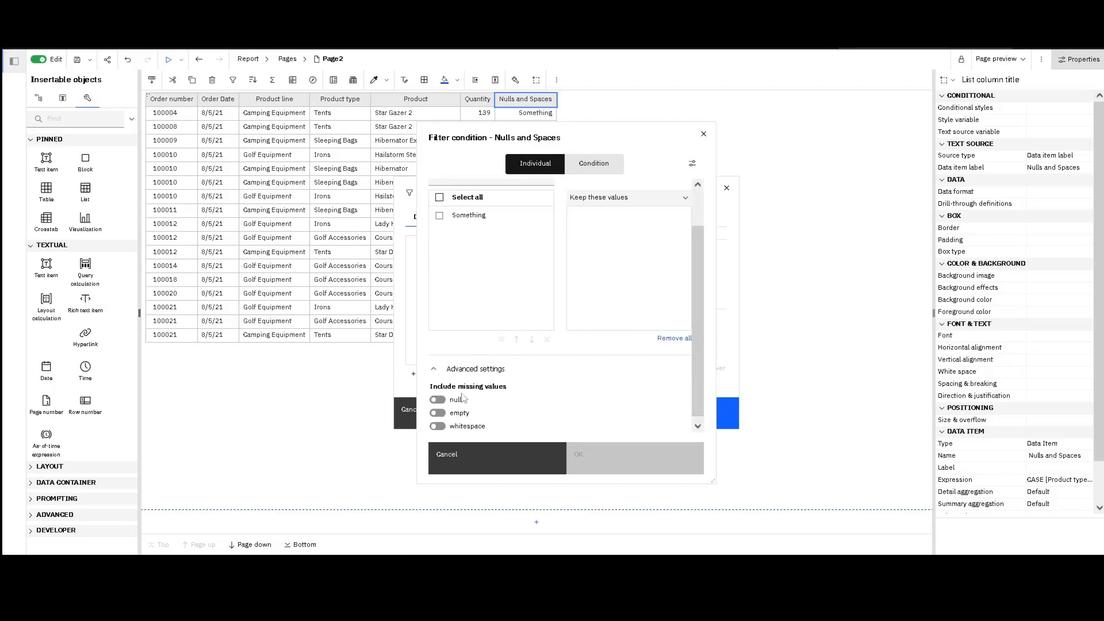
left_click(436, 401)
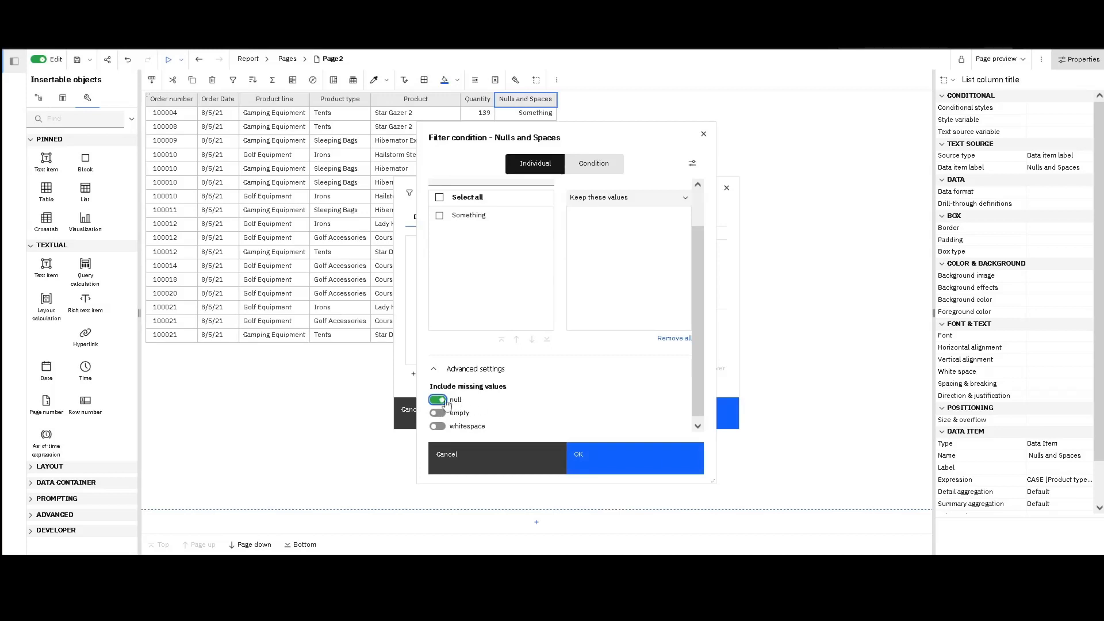
left_click(615, 460)
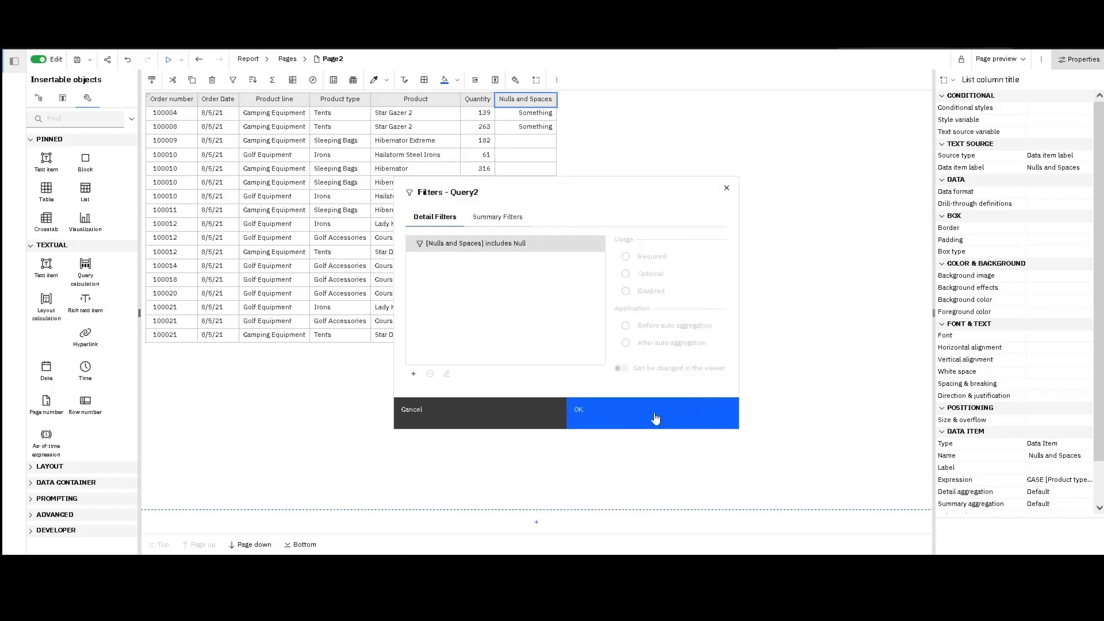
left_click(617, 417)
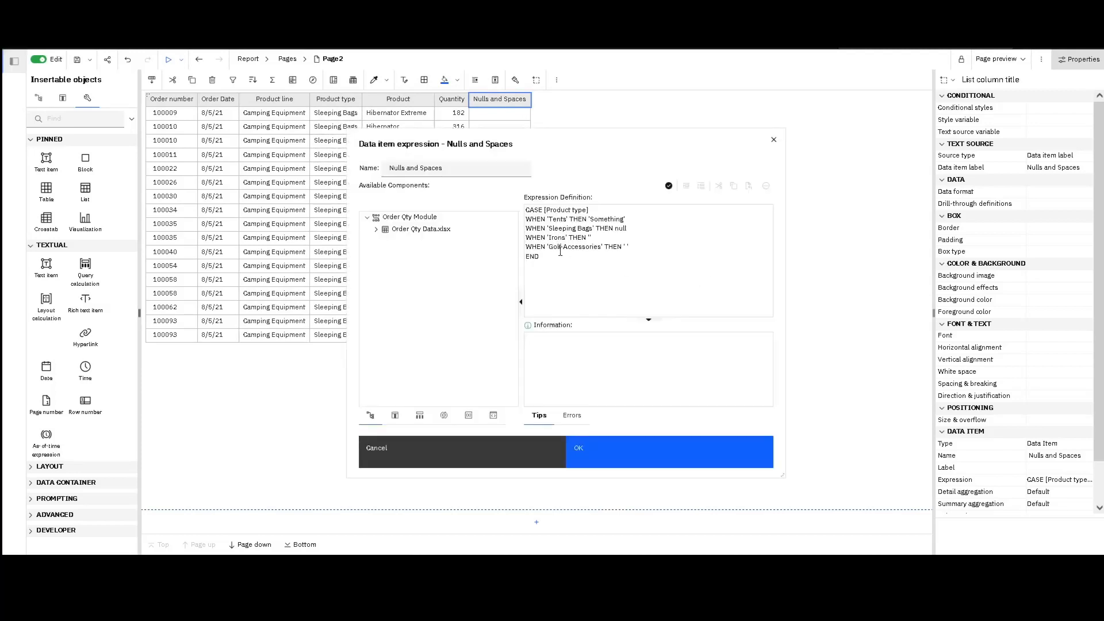
left_click_drag(633, 230, 619, 230)
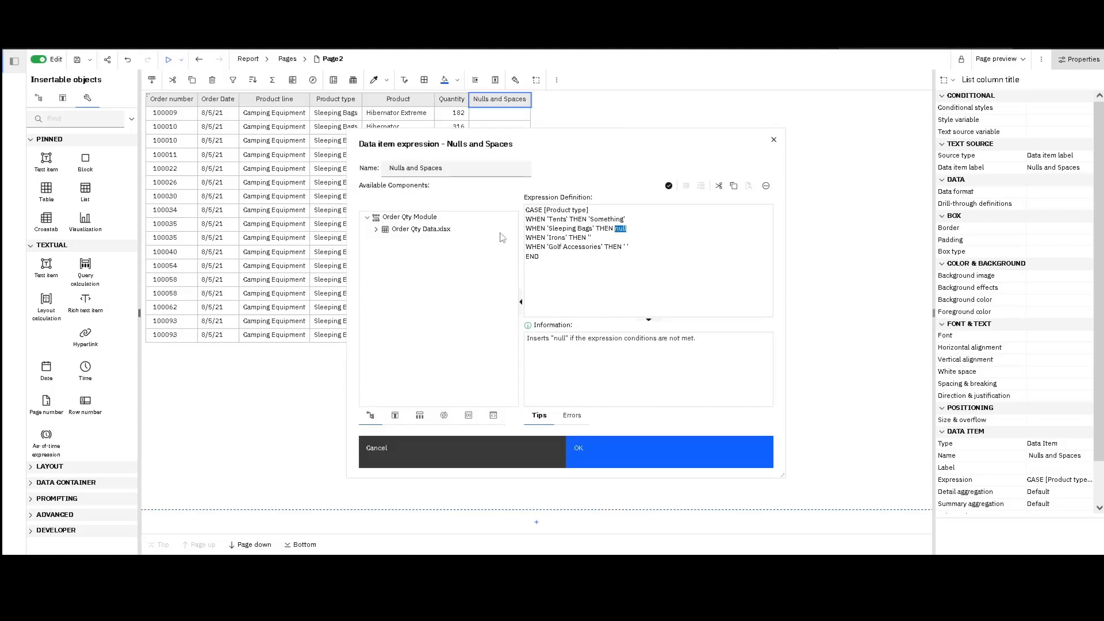
left_click(454, 458)
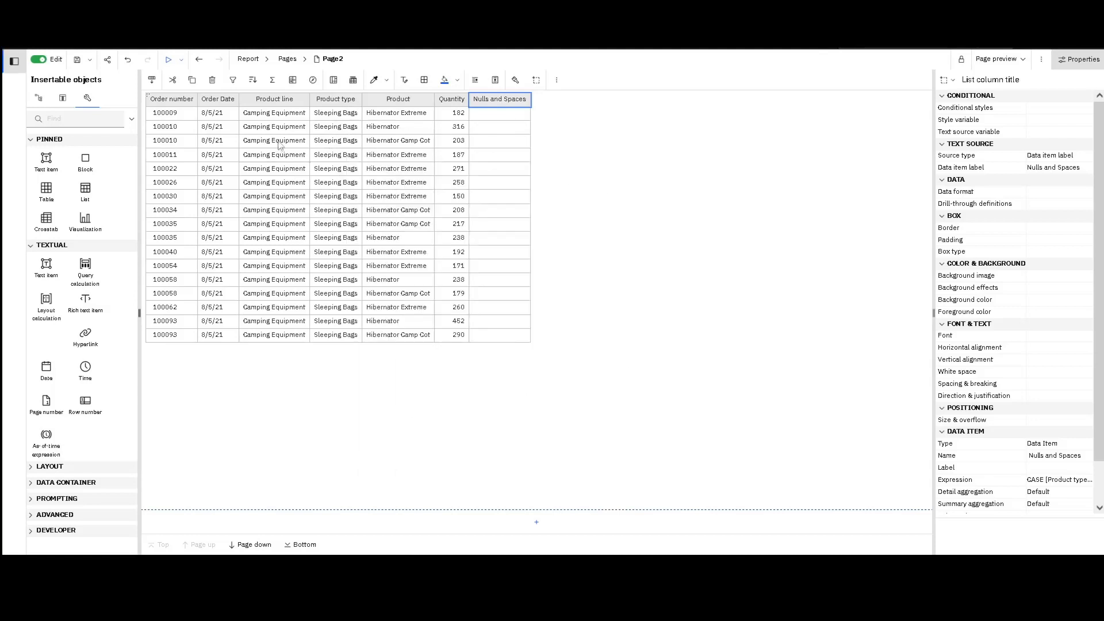
Edit the Nulls and Spaces filter to include empty values instead of null, apply it, and check the column's expression
left_click(233, 84)
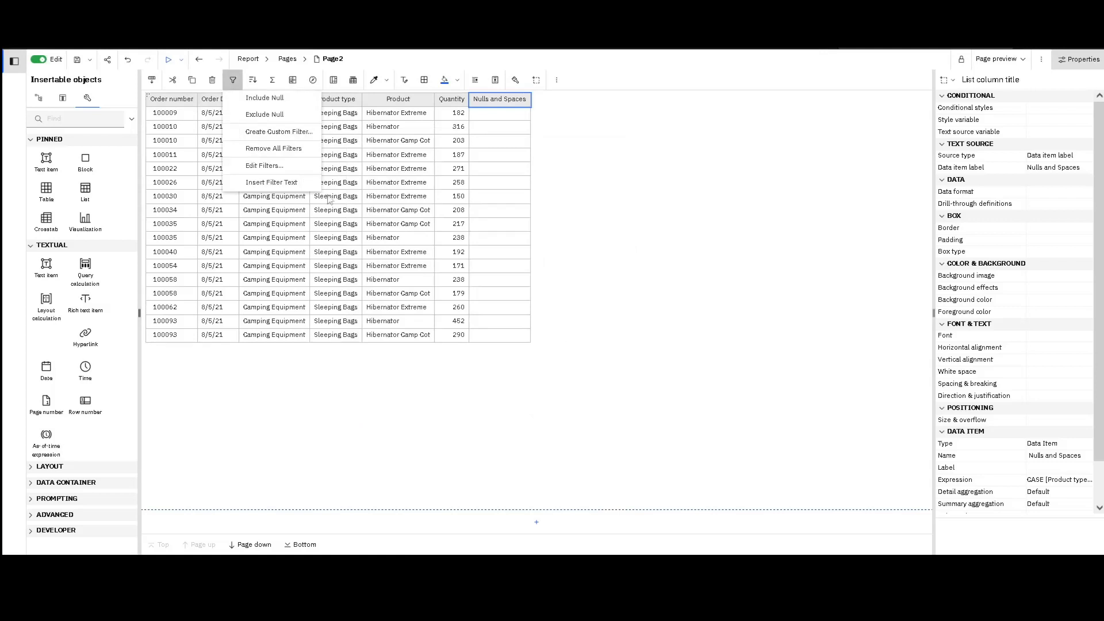
left_click(278, 167)
left_click(454, 246)
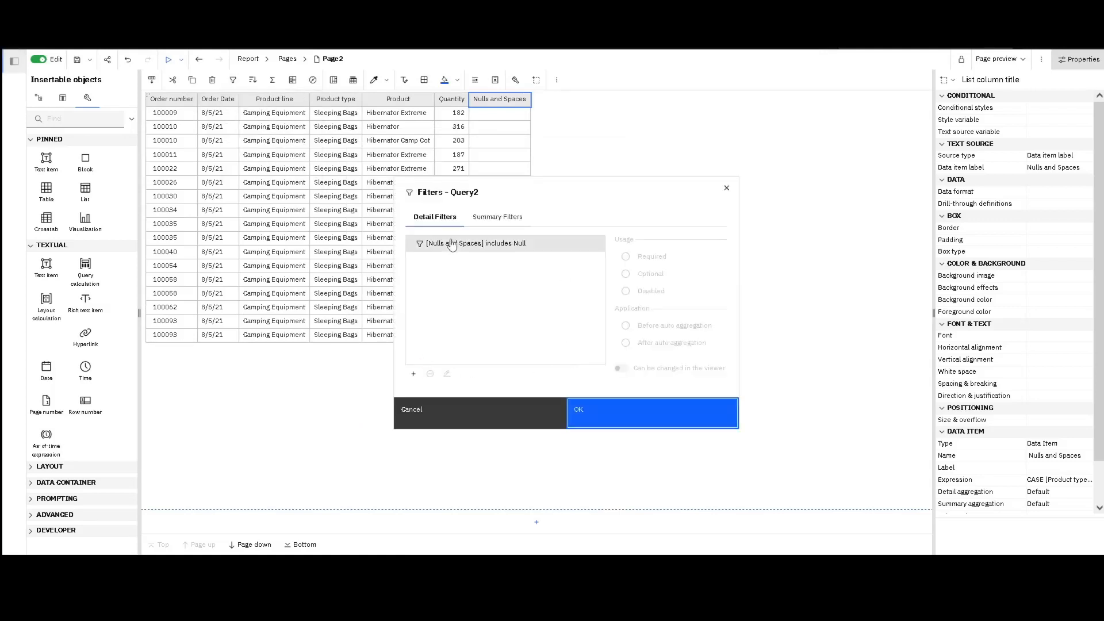
double_click(503, 248)
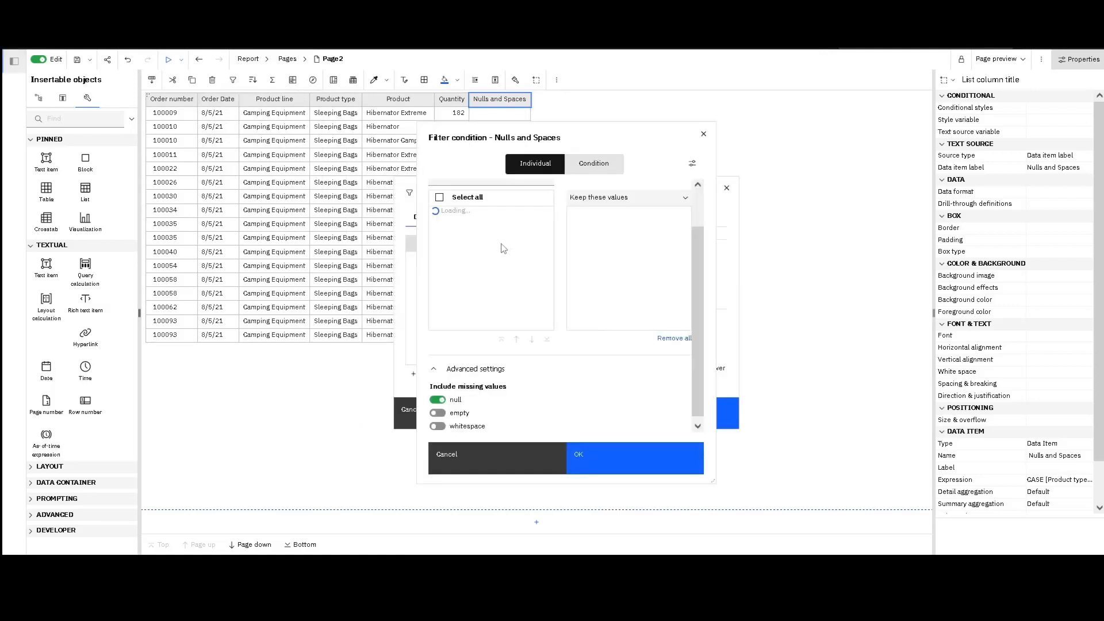
left_click(438, 400)
left_click(439, 413)
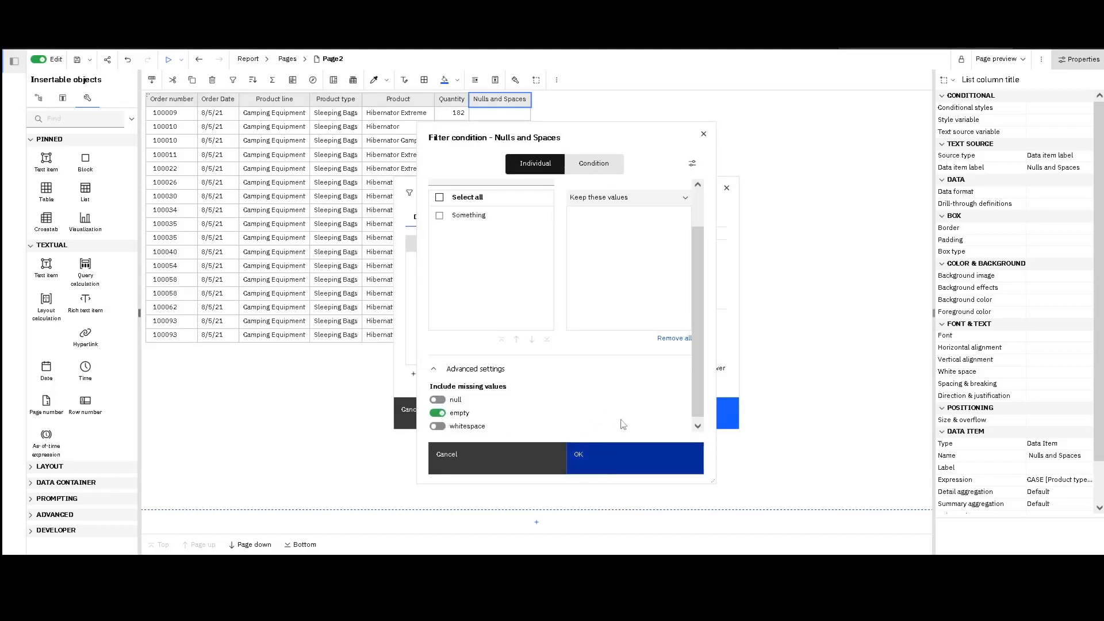
left_click(616, 457)
left_click(618, 411)
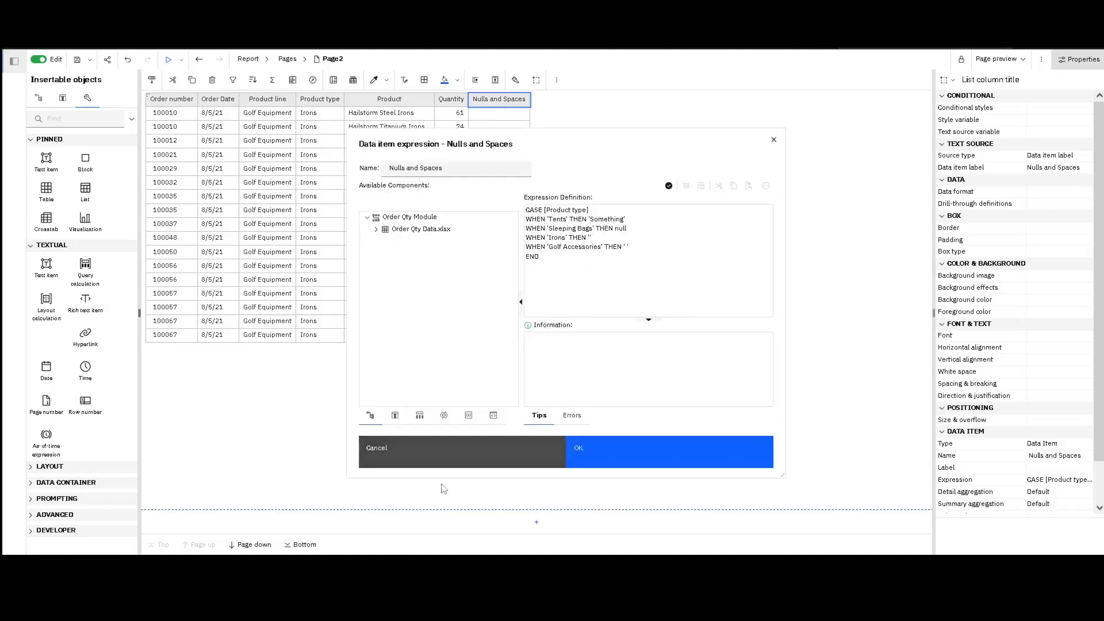
left_click(432, 459)
Edit the Nulls and Spaces filter to include whitespace values instead of empty, apply it, and check the column's expression
left_click(234, 81)
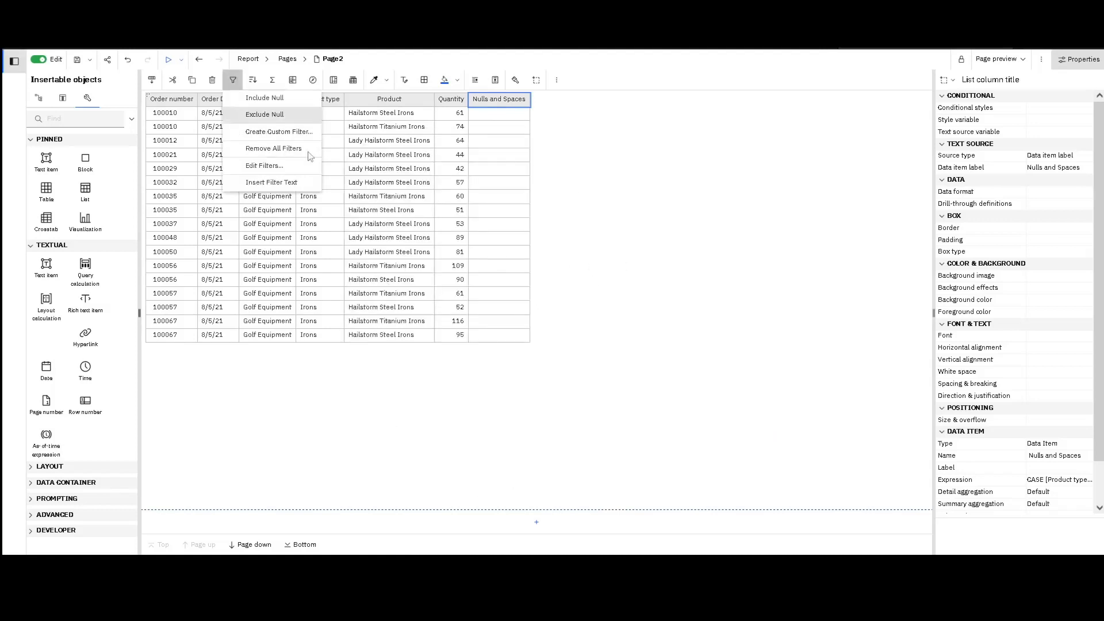
left_click(266, 176)
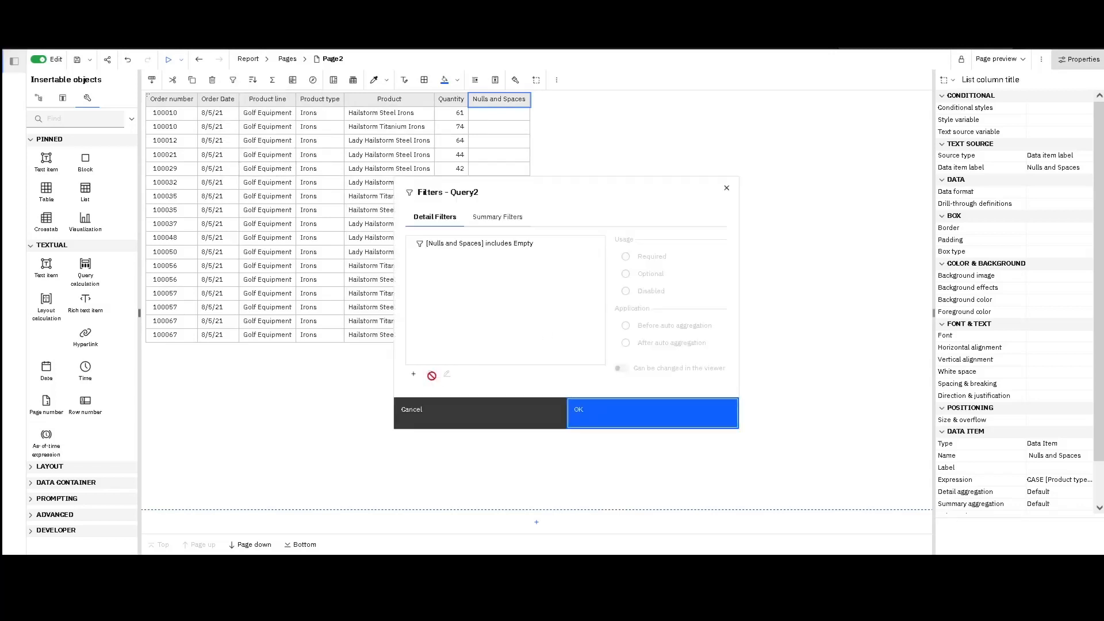
left_click(483, 247)
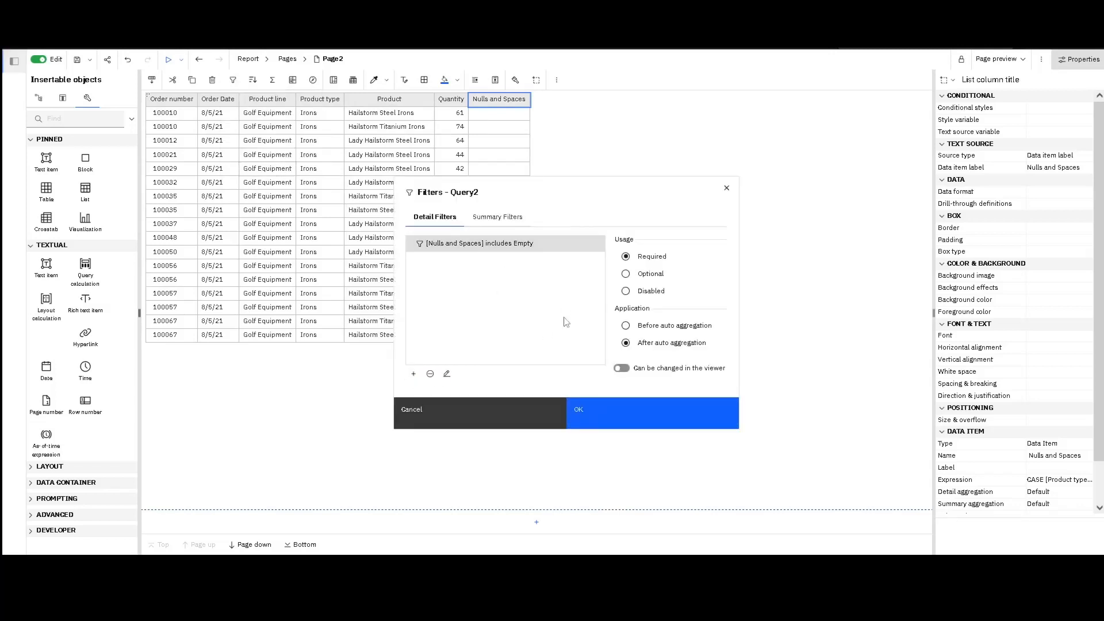
left_click(439, 427)
left_click(443, 414)
left_click(637, 459)
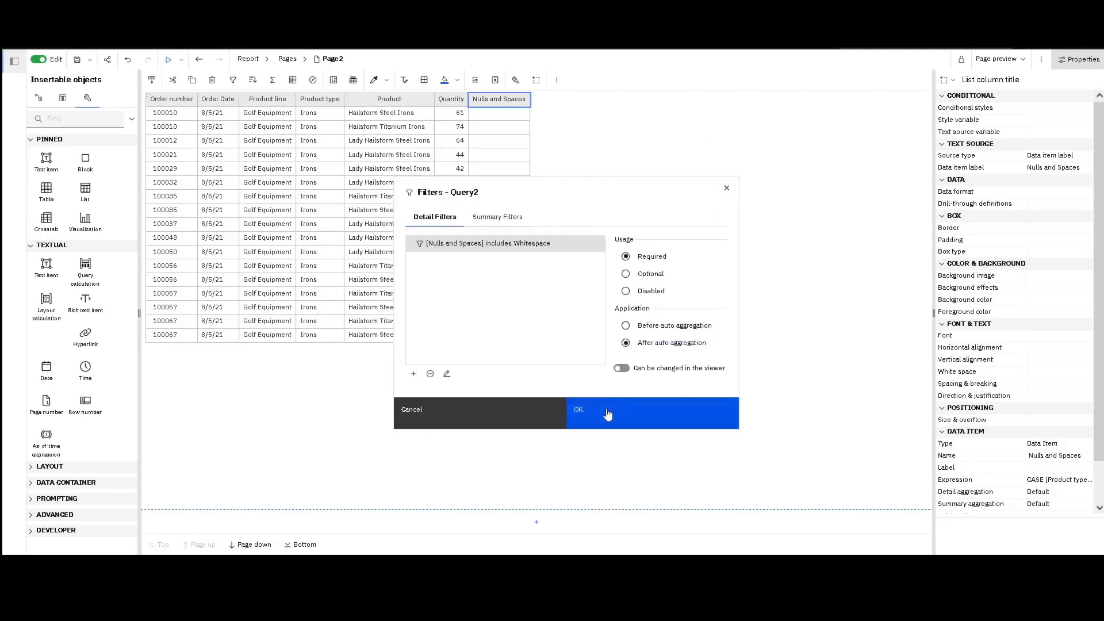
left_click(608, 414)
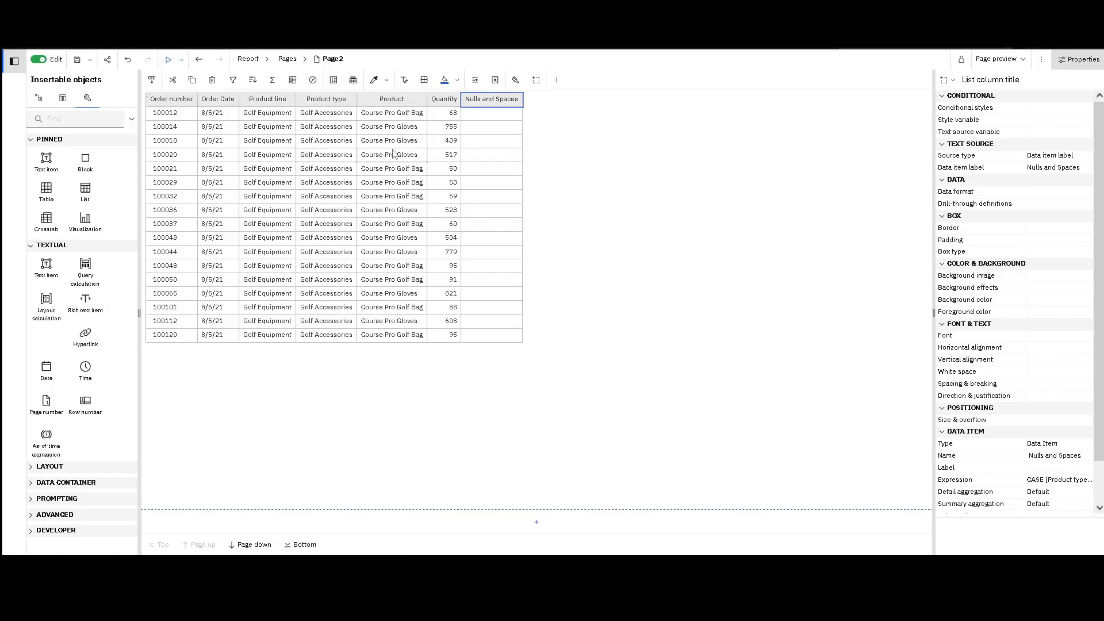
double_click(499, 105)
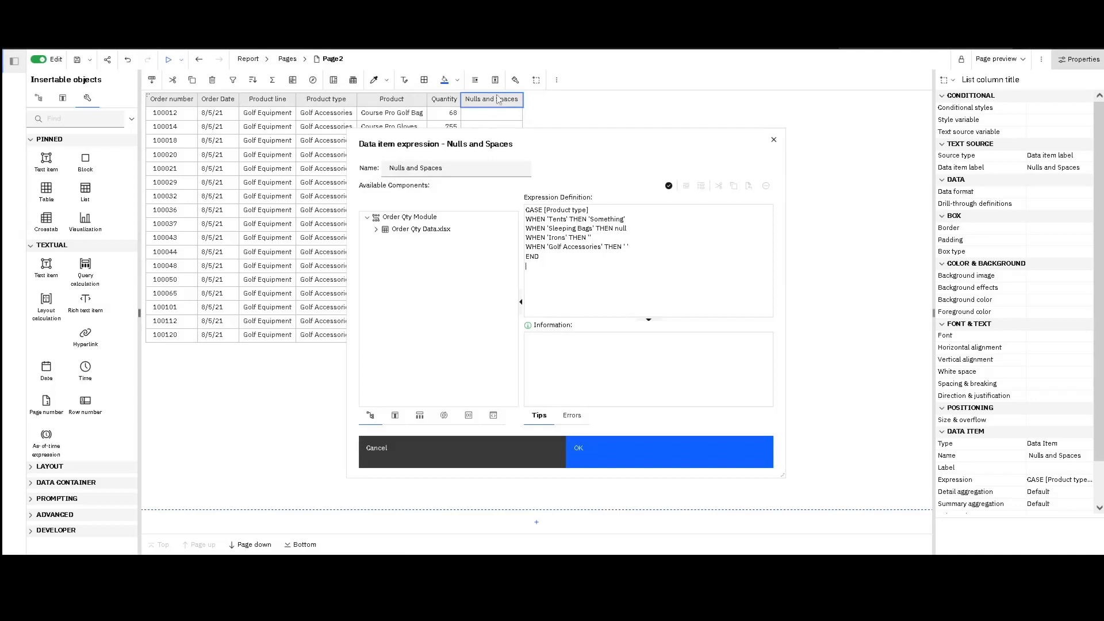
left_click(464, 458)
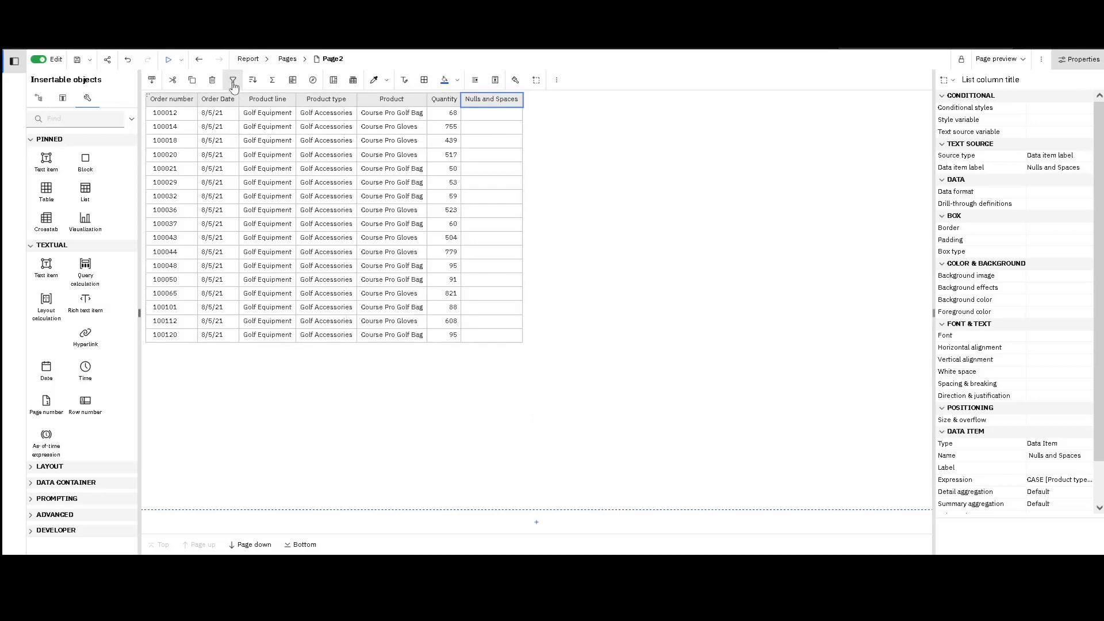
Edit the Nulls and Spaces filter to exclude null, empty and whitespace values, and apply it to the list
left_click(233, 81)
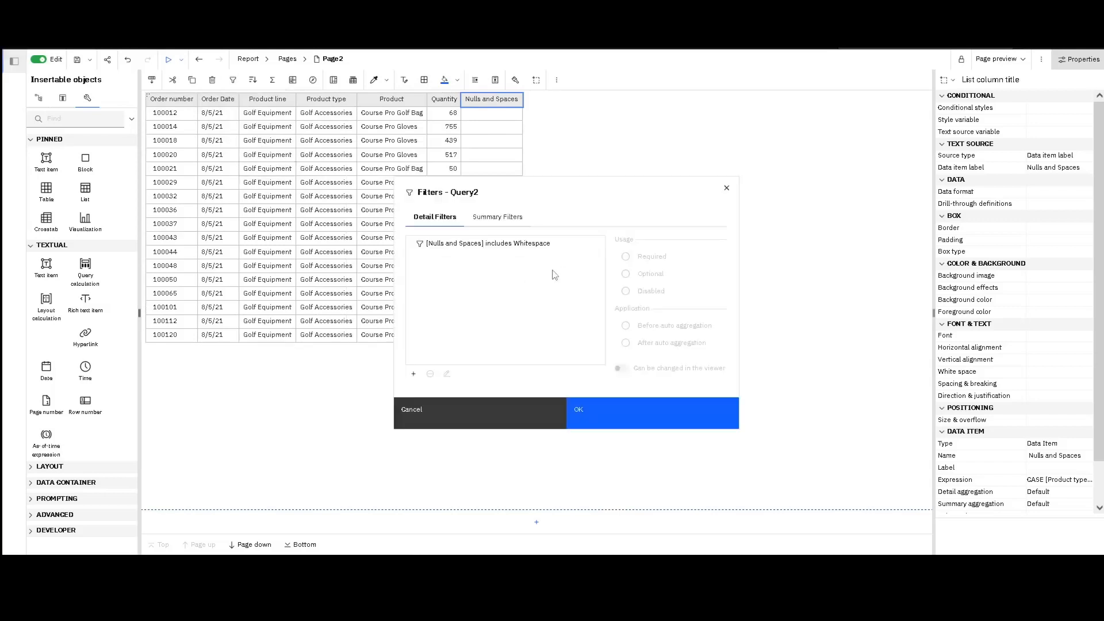
double_click(488, 248)
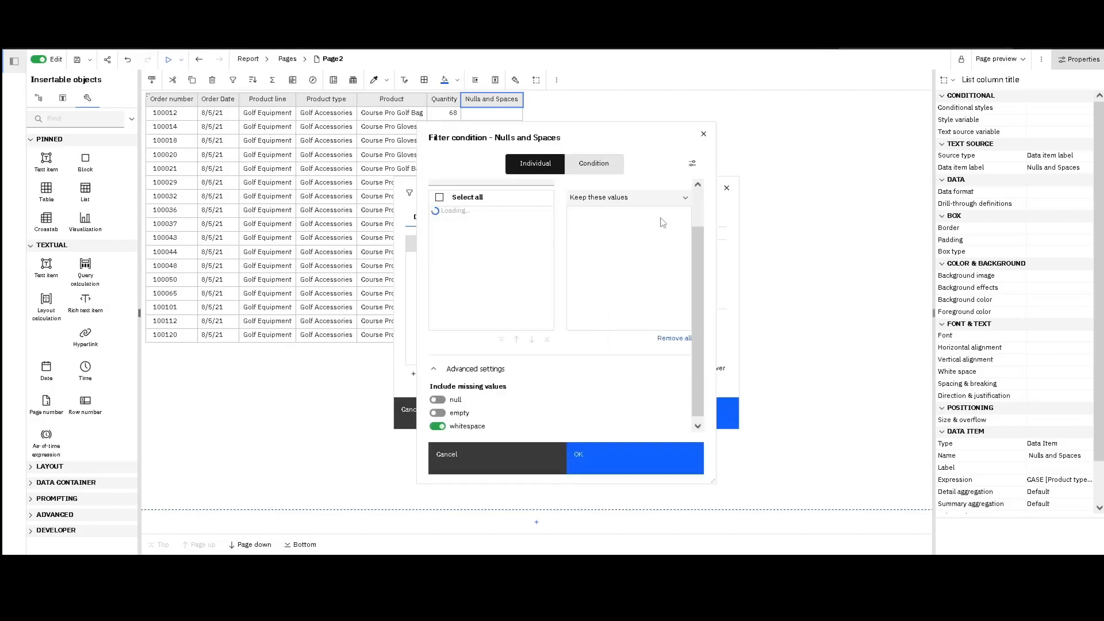
left_click(631, 199)
left_click(623, 230)
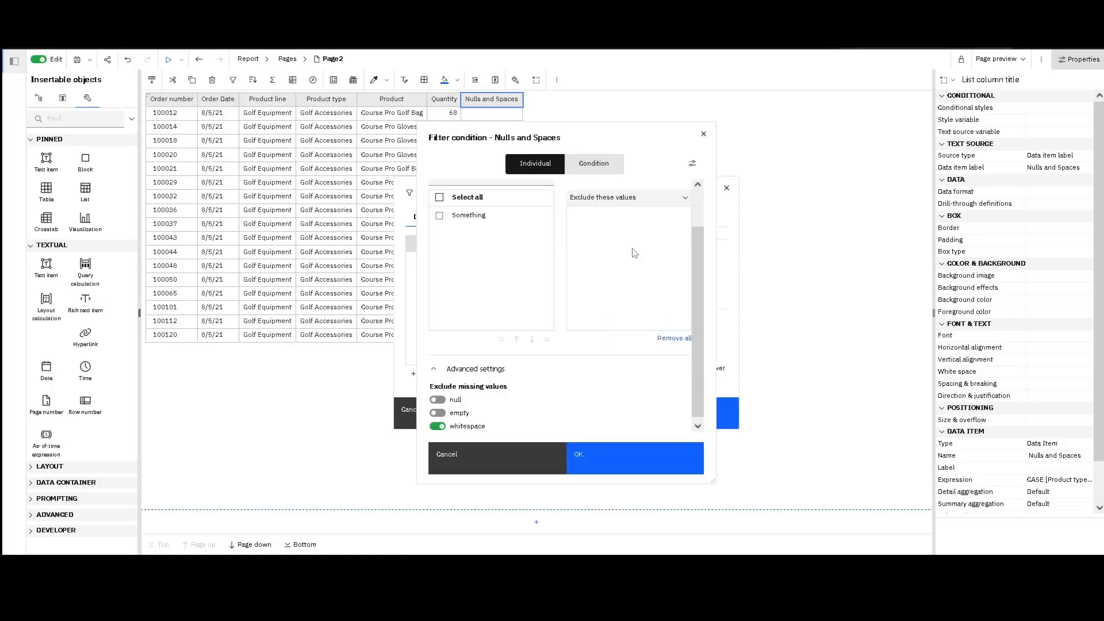
left_click(438, 413)
left_click(438, 400)
left_click(590, 458)
left_click(620, 412)
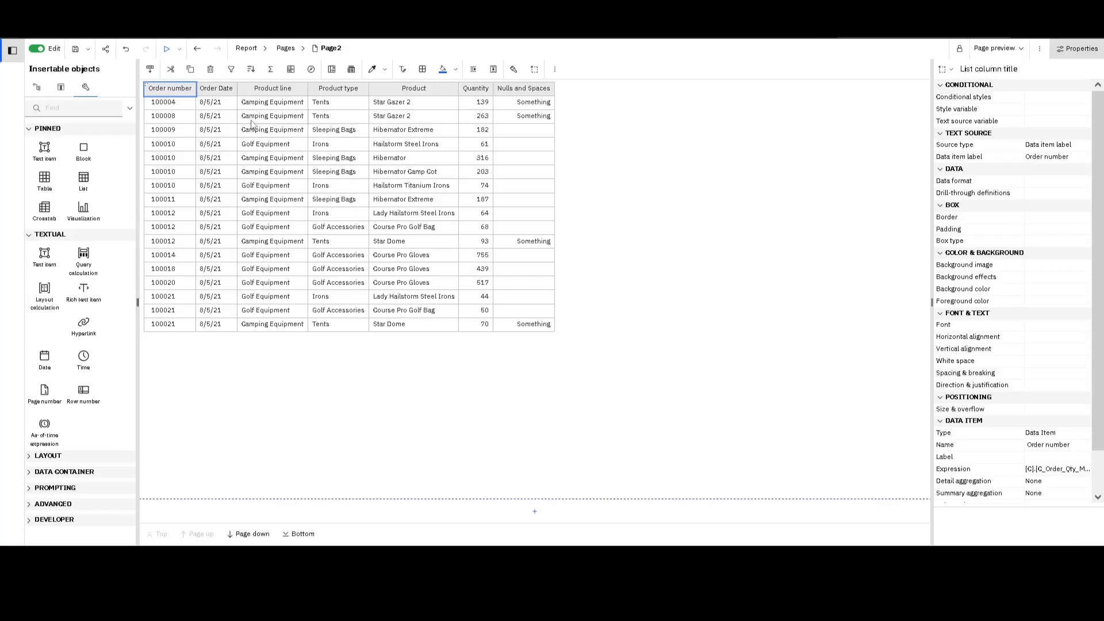
Start a combined detail filter for the Page2 list
left_click(231, 69)
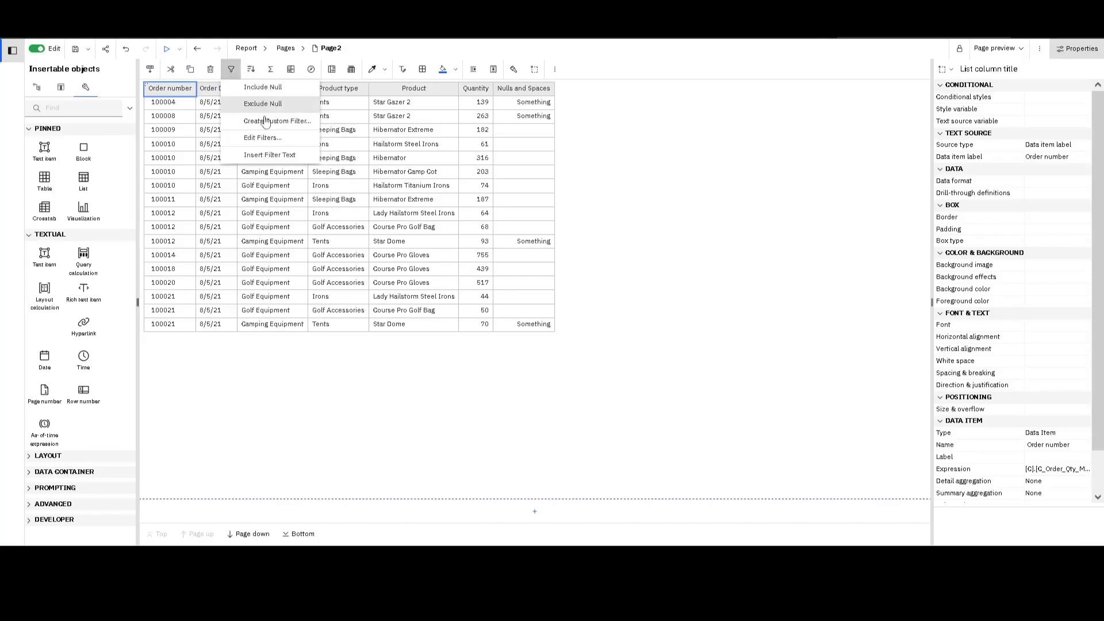
left_click(259, 135)
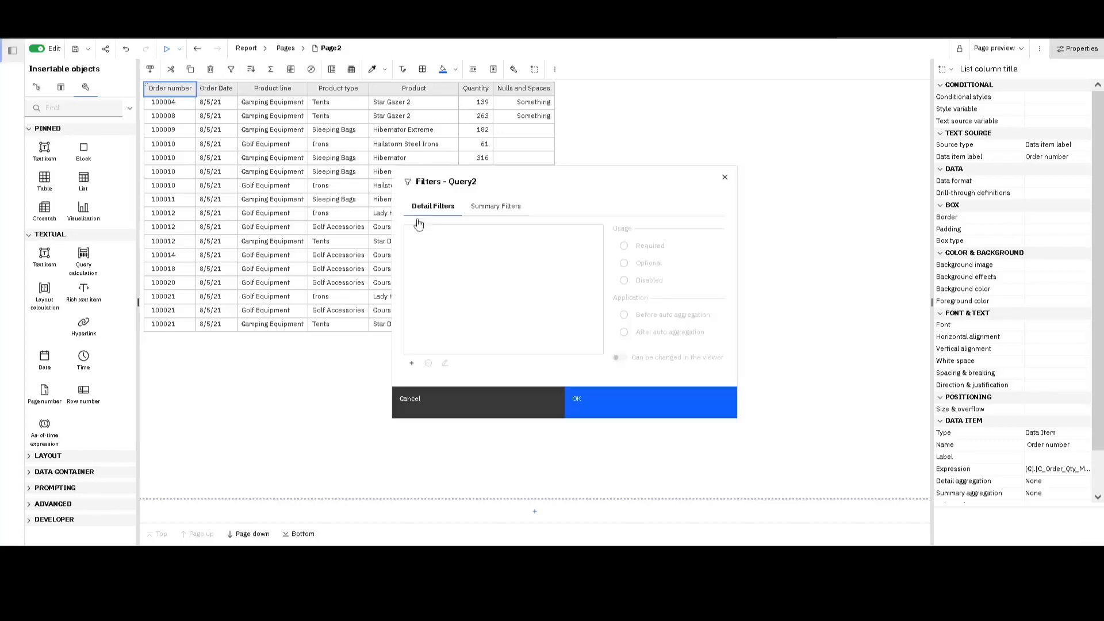
left_click(412, 363)
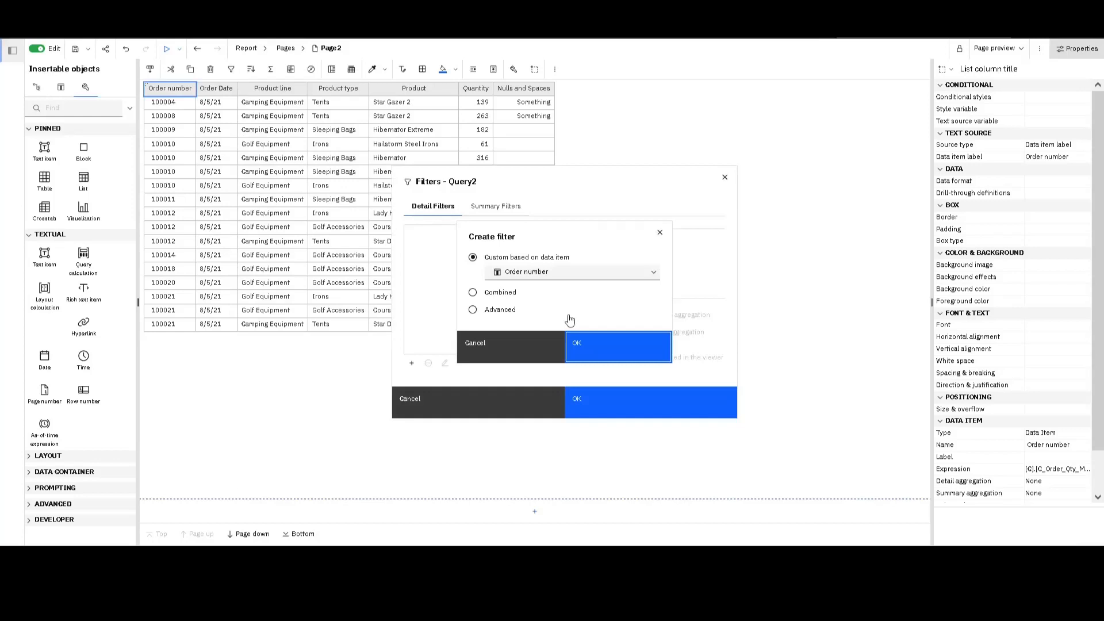
left_click(471, 295)
left_click(473, 293)
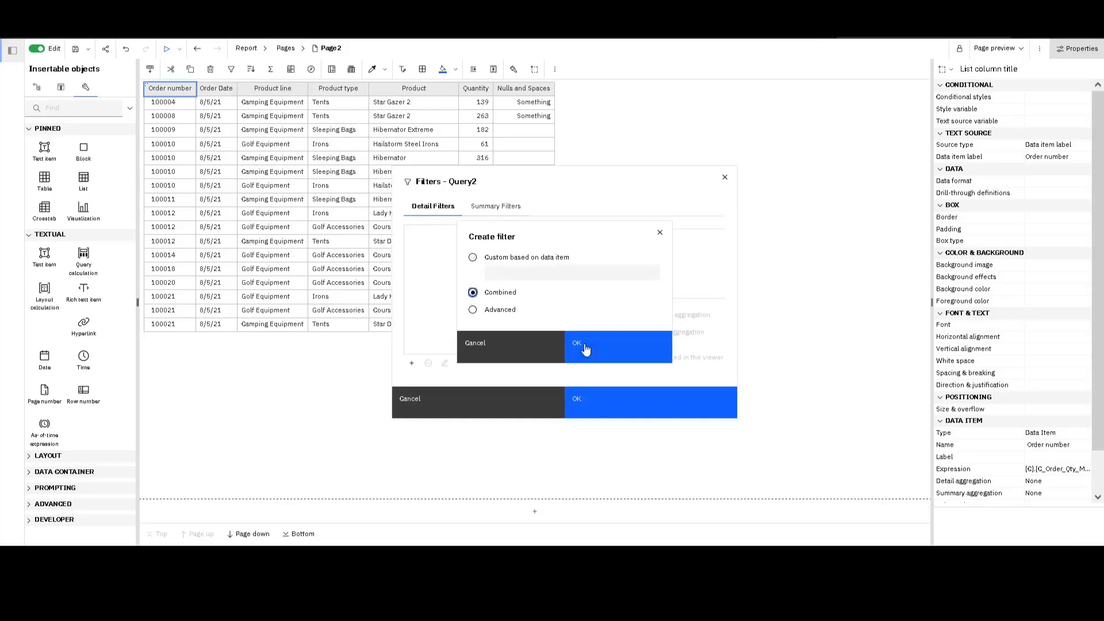
left_click(575, 340)
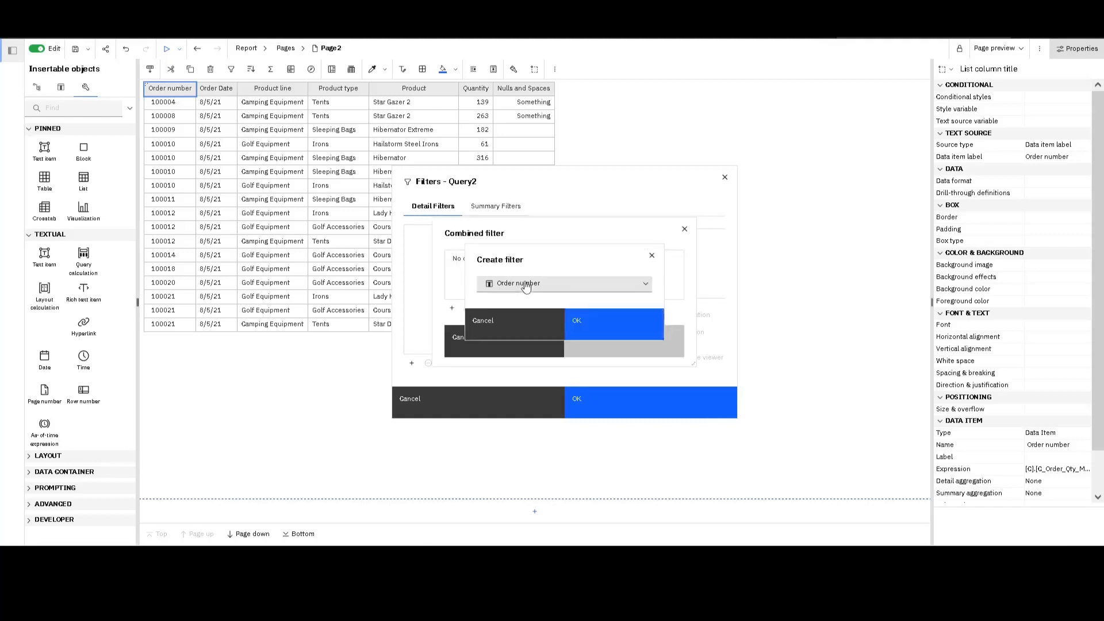
Add a Product line condition to the combined filter that keeps Camping Equipment
left_click(634, 286)
left_click(544, 334)
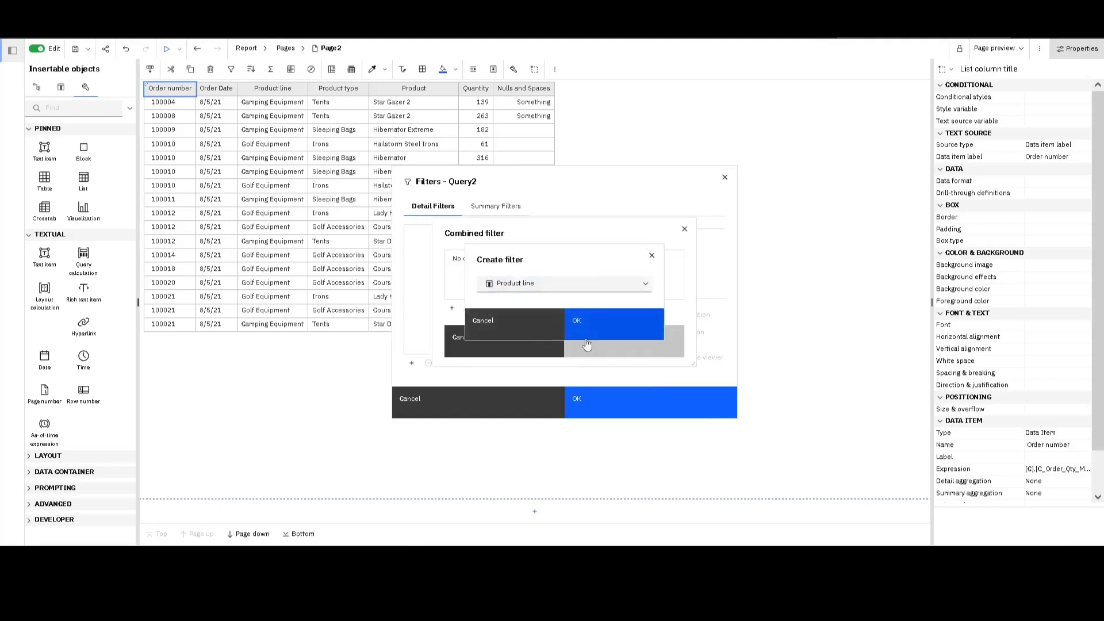
left_click(627, 312)
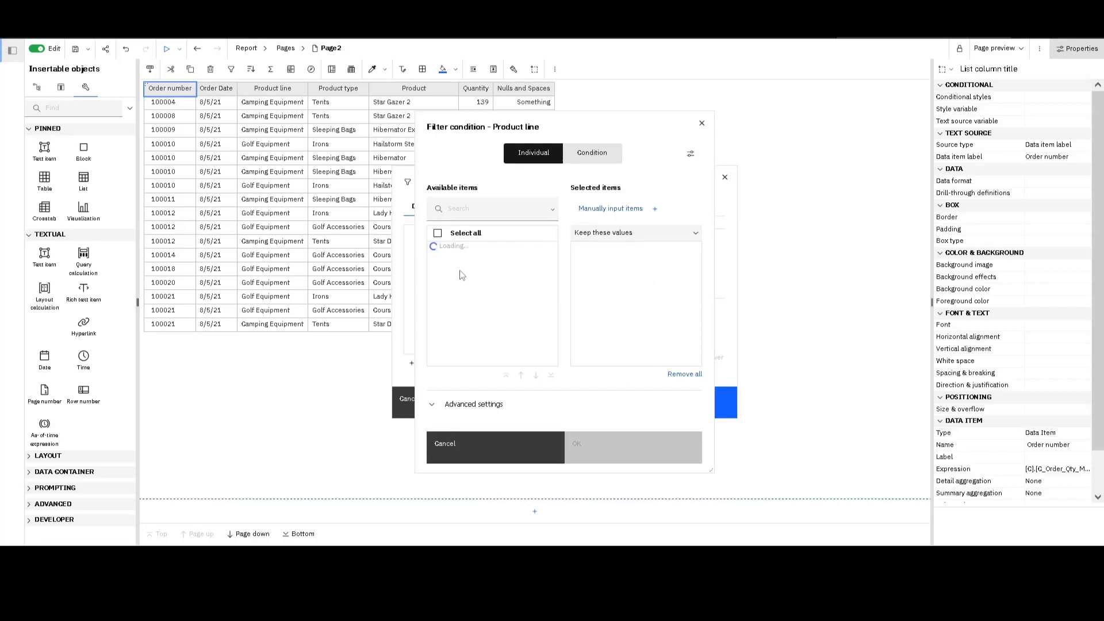
left_click(440, 252)
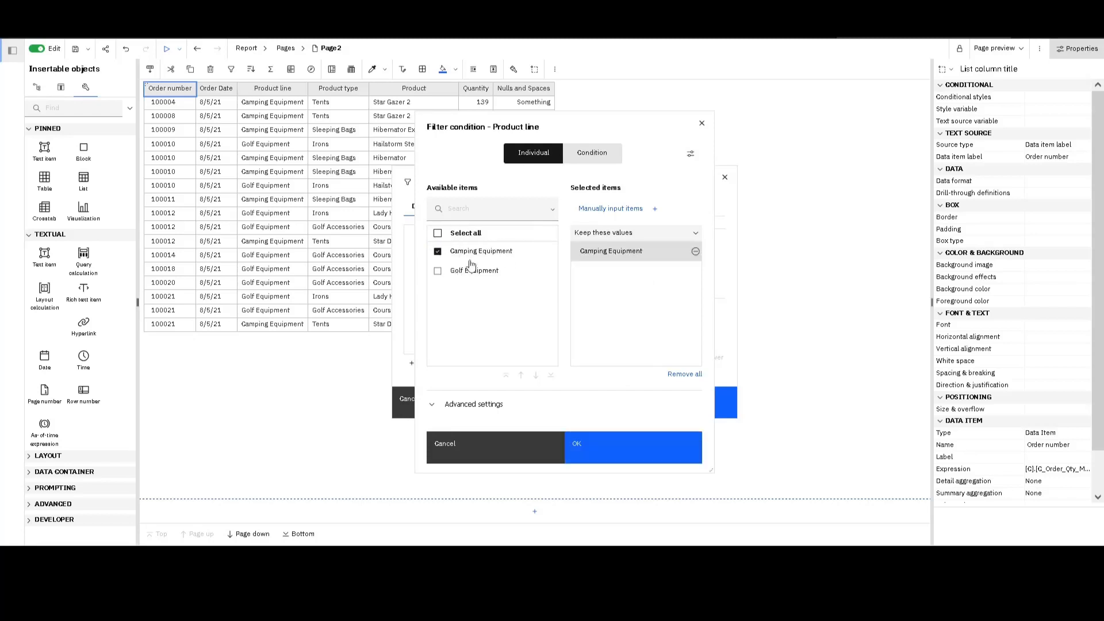
left_click(632, 448)
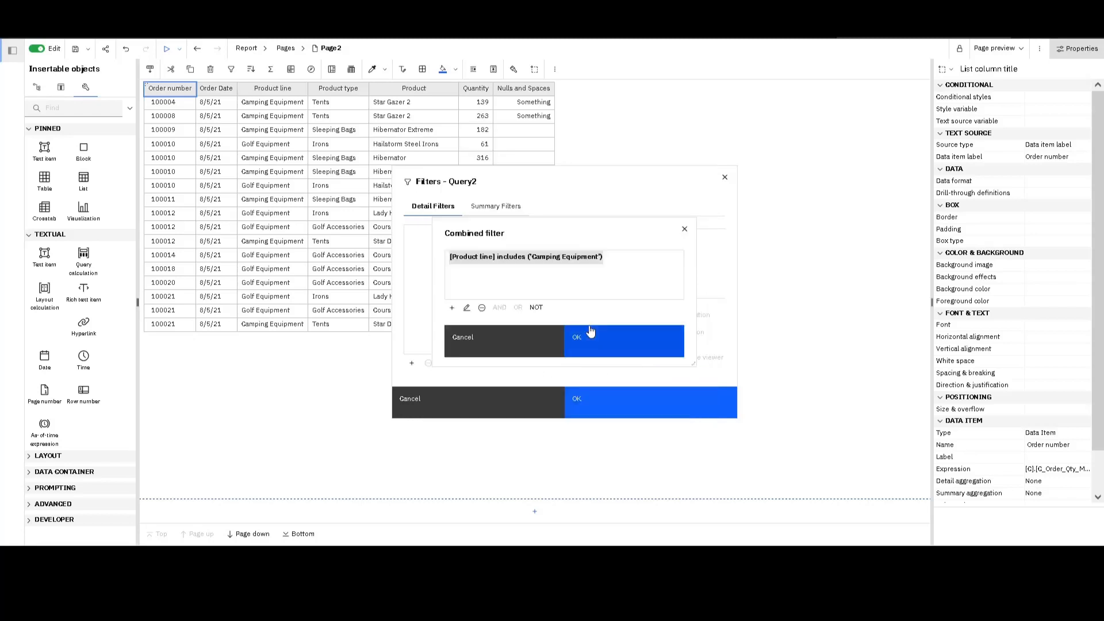
Add a Product type condition to the combined filter that keeps Tents
left_click(450, 311)
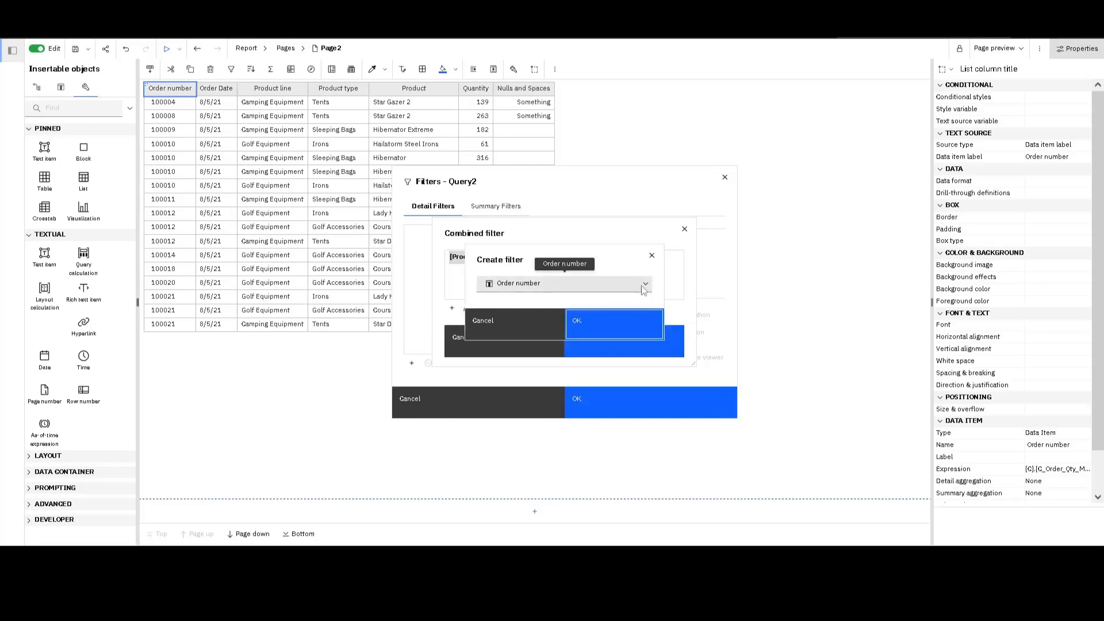
left_click(644, 286)
left_click(549, 348)
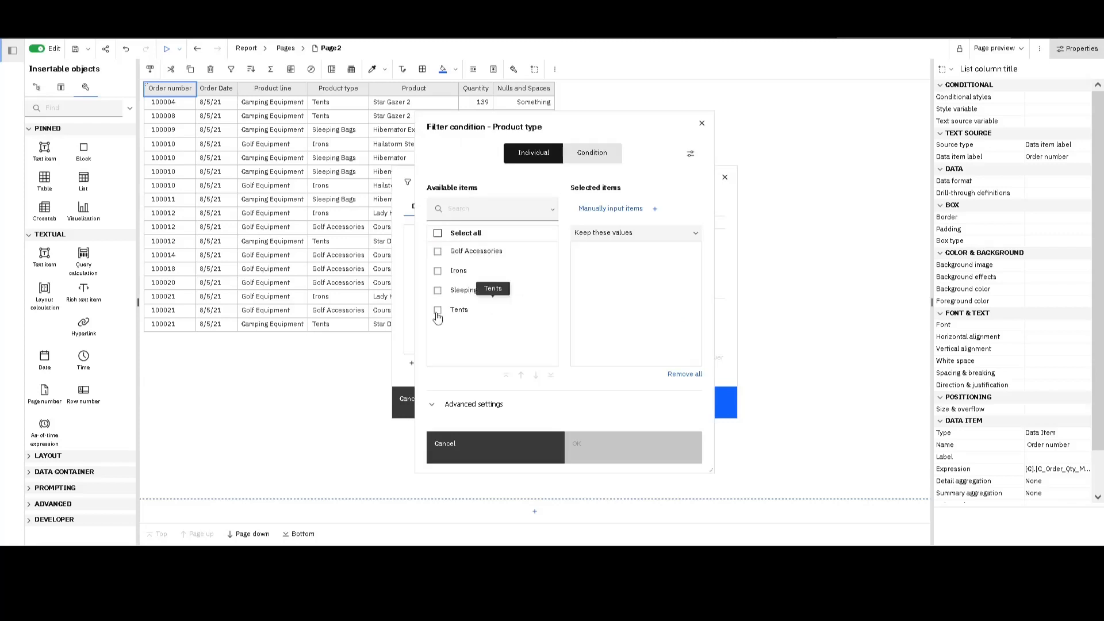
left_click(439, 313)
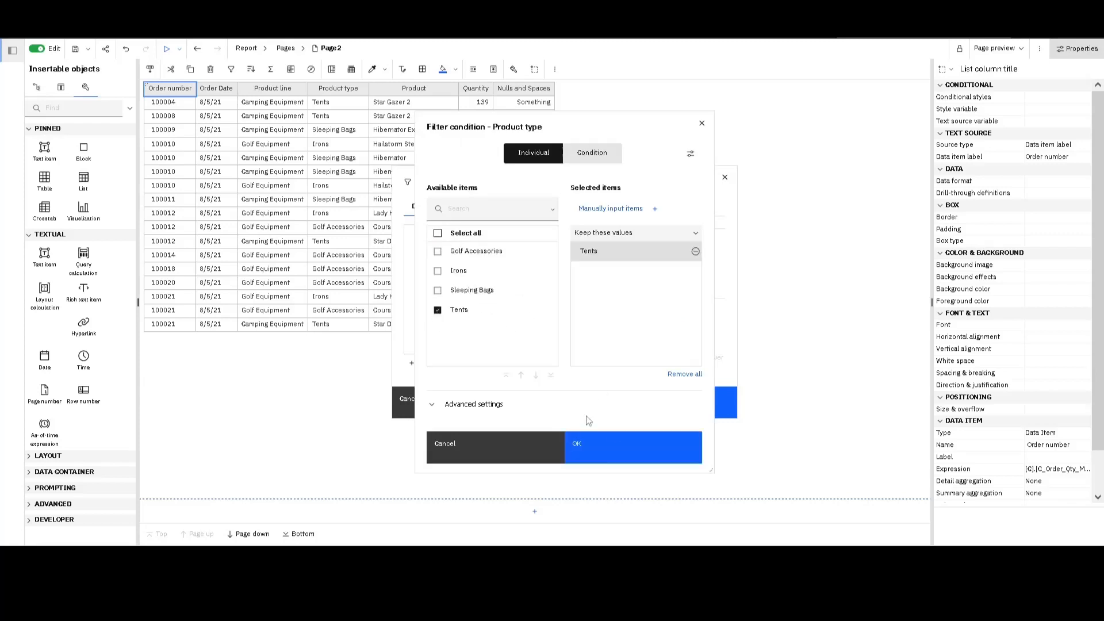
left_click(613, 444)
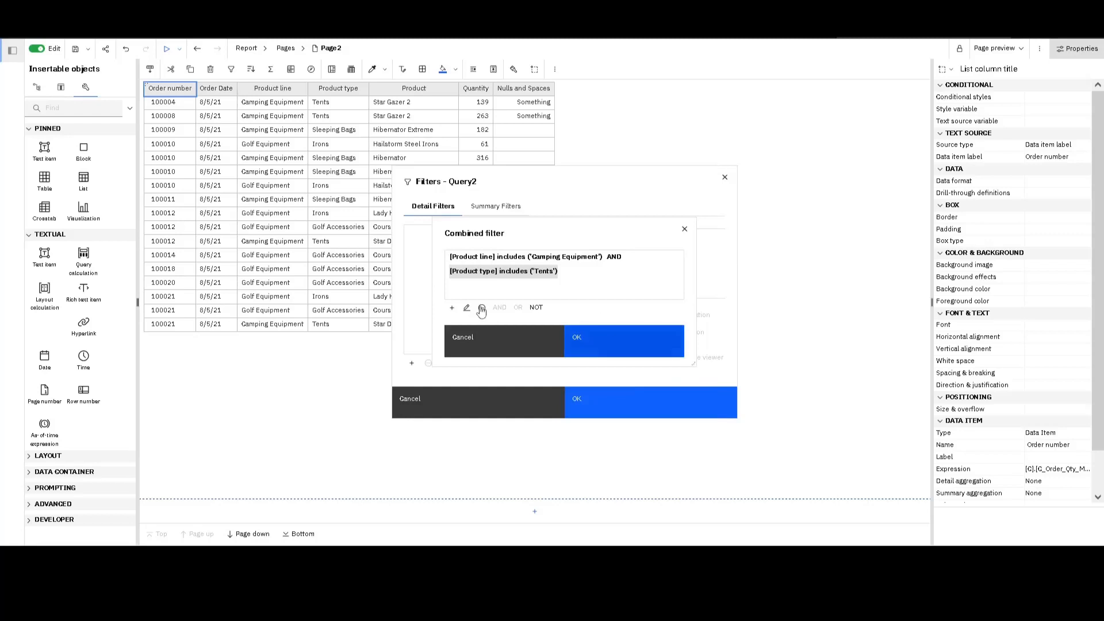
Add a Quantity range condition to the combined filter that keeps values greater than 200
left_click(452, 308)
left_click(649, 289)
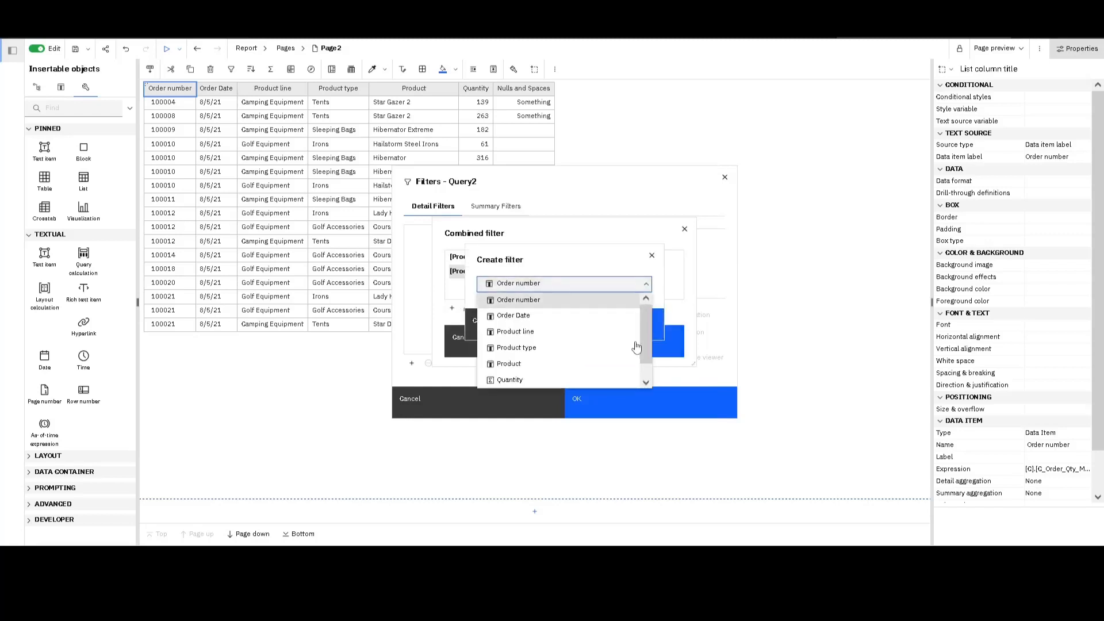
scroll(634, 346, "down", 2)
left_click(535, 366)
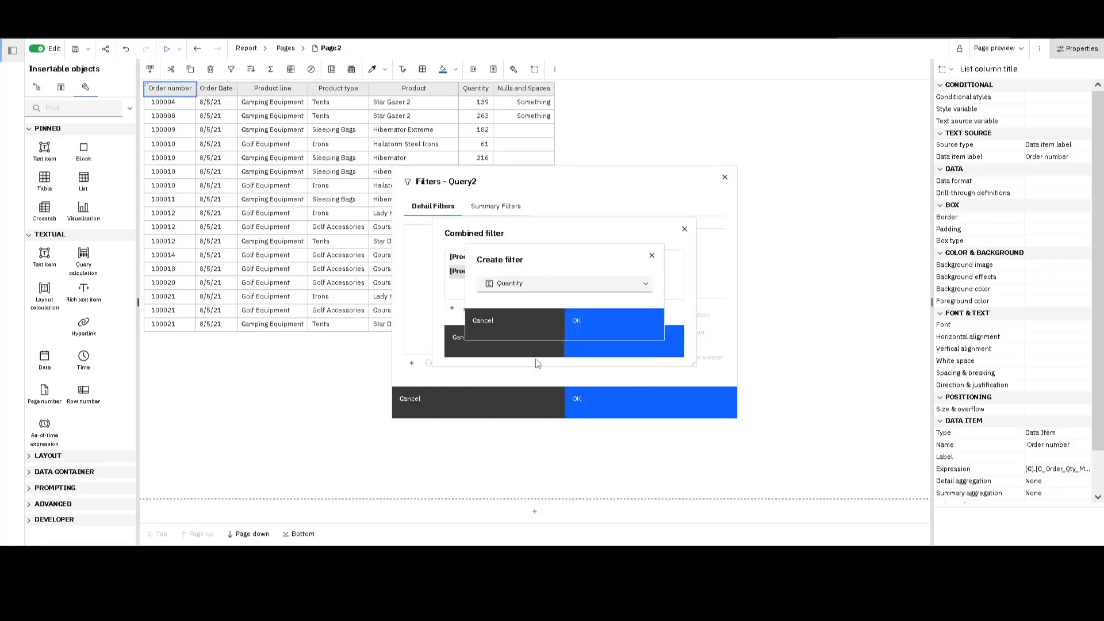
left_click(625, 315)
left_click(606, 227)
type("200")
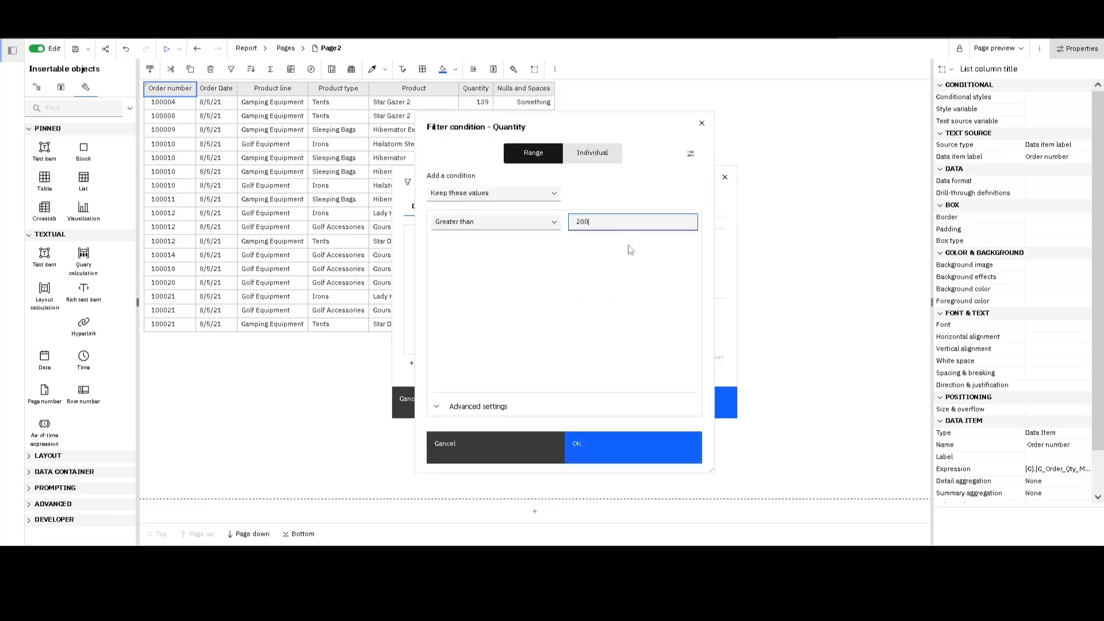
left_click(616, 458)
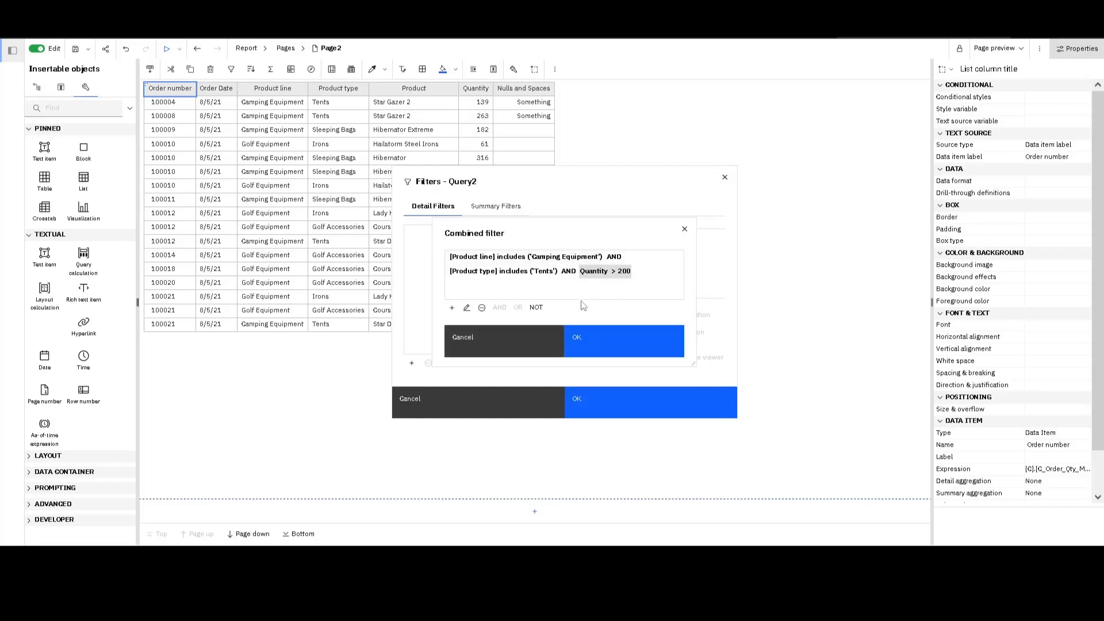
Try joining the Product type and Quantity conditions with OR, and set their operator back to AND
left_click(571, 274)
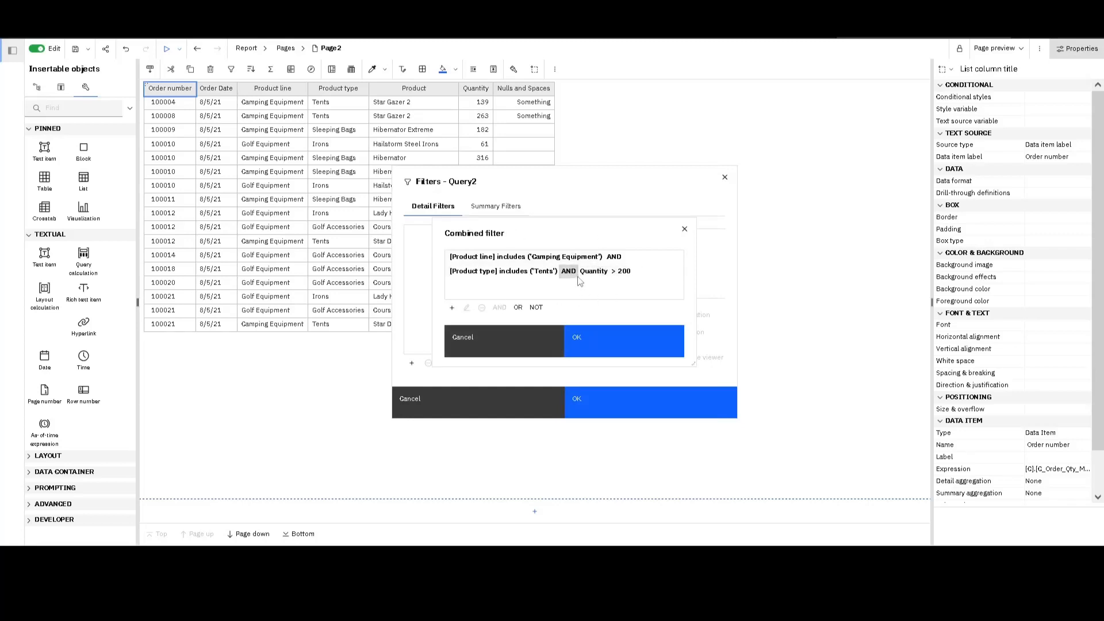
left_click(519, 309)
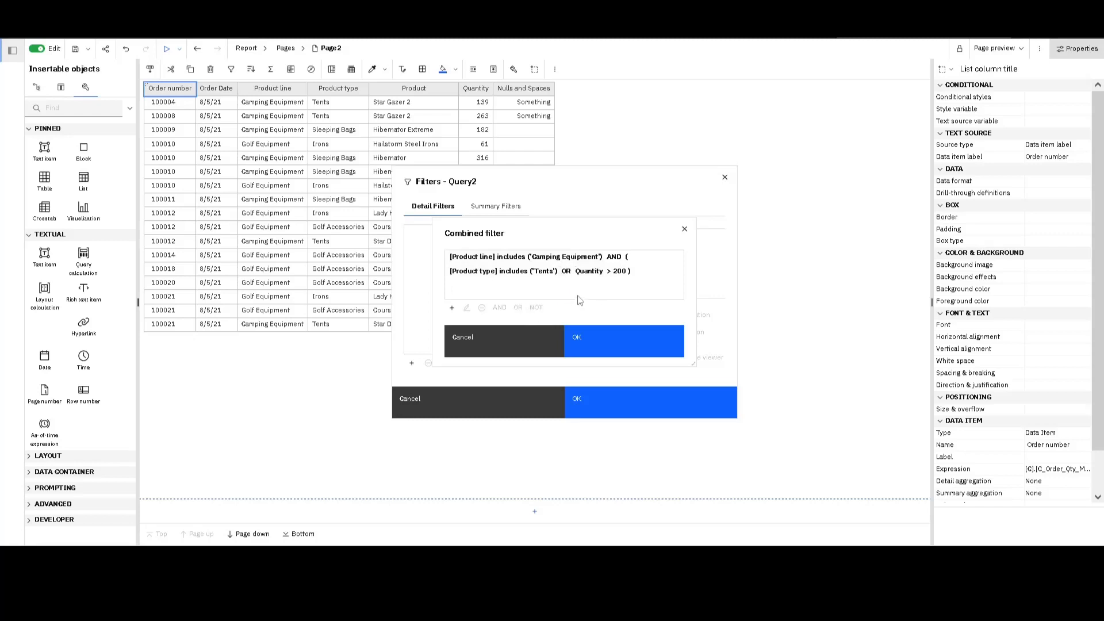
left_click(566, 271)
left_click(500, 309)
Group the Quantity and Product line conditions together with OR in the combined filter
left_click(600, 274)
left_click(544, 257, "ctrl")
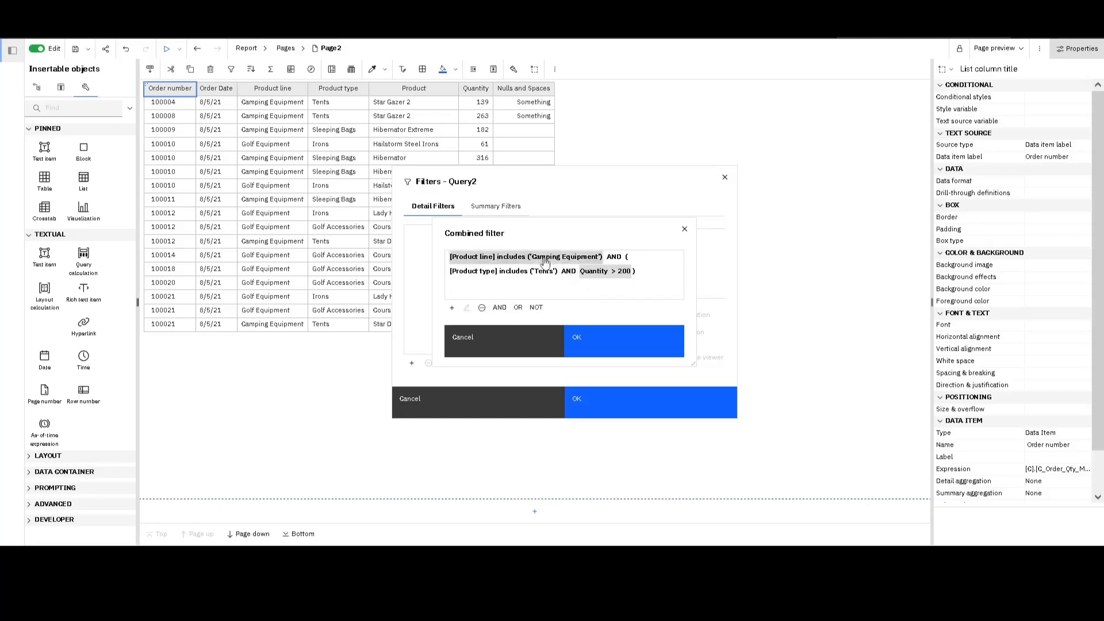
left_click(520, 310)
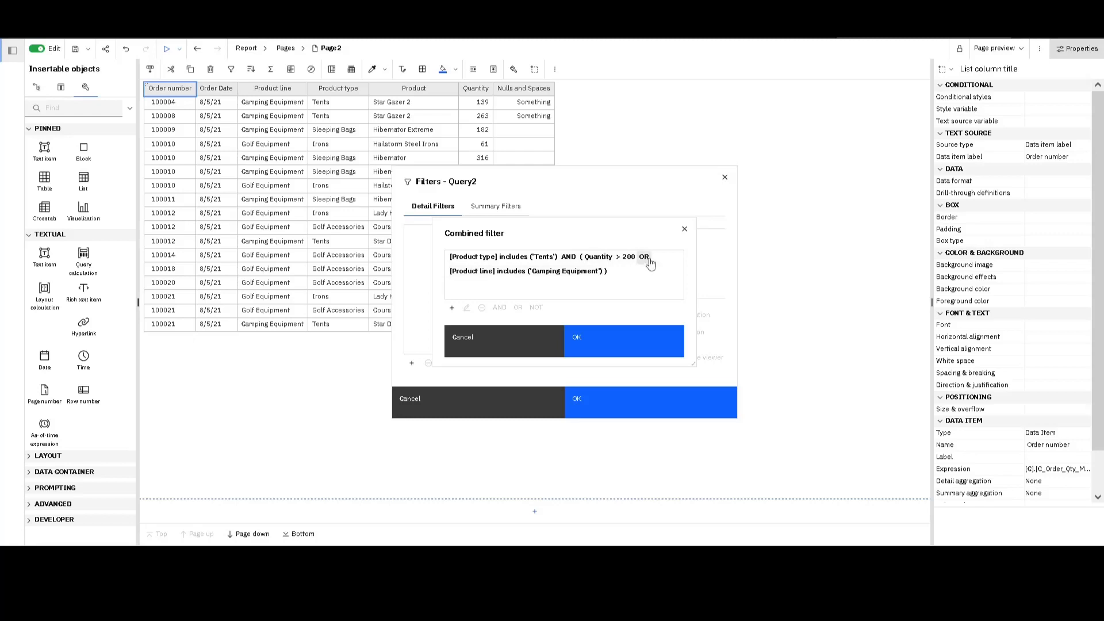
Join the Product type condition to the group with OR, set the group's inner operator to AND, and apply the combined filter
left_click(570, 258)
left_click(519, 308)
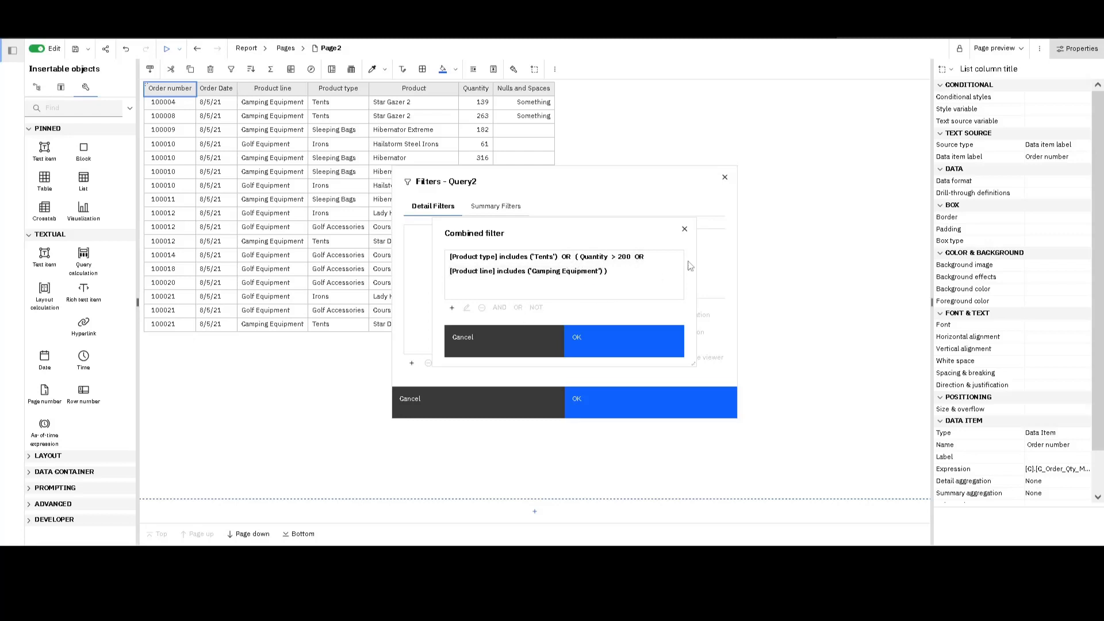
left_click(638, 258)
left_click(499, 308)
left_click(604, 346)
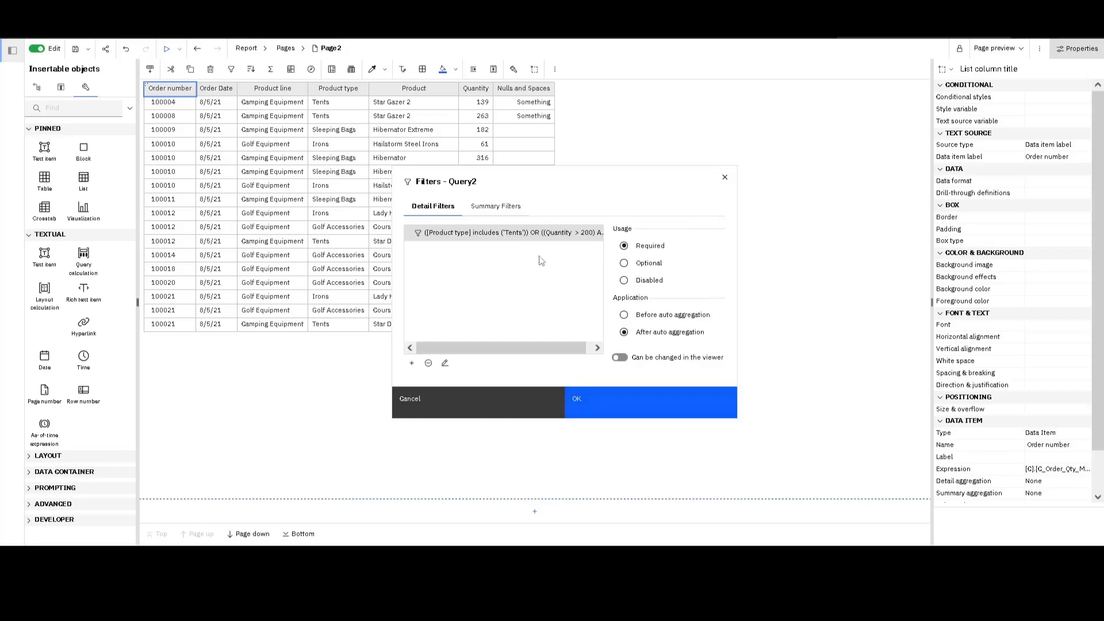
left_click(604, 401)
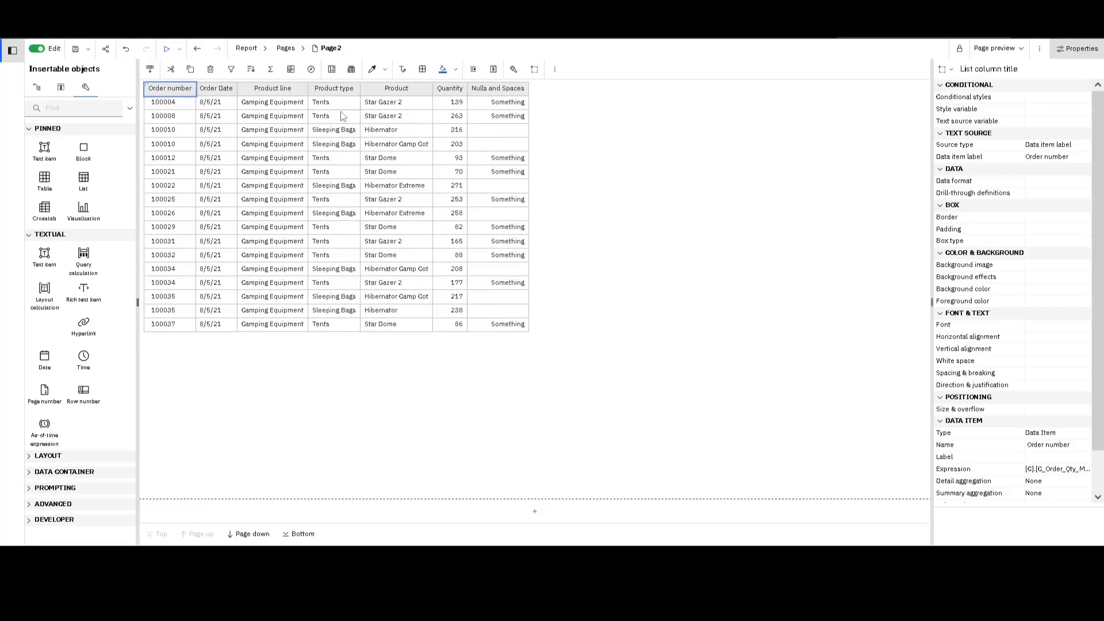
left_click(341, 191)
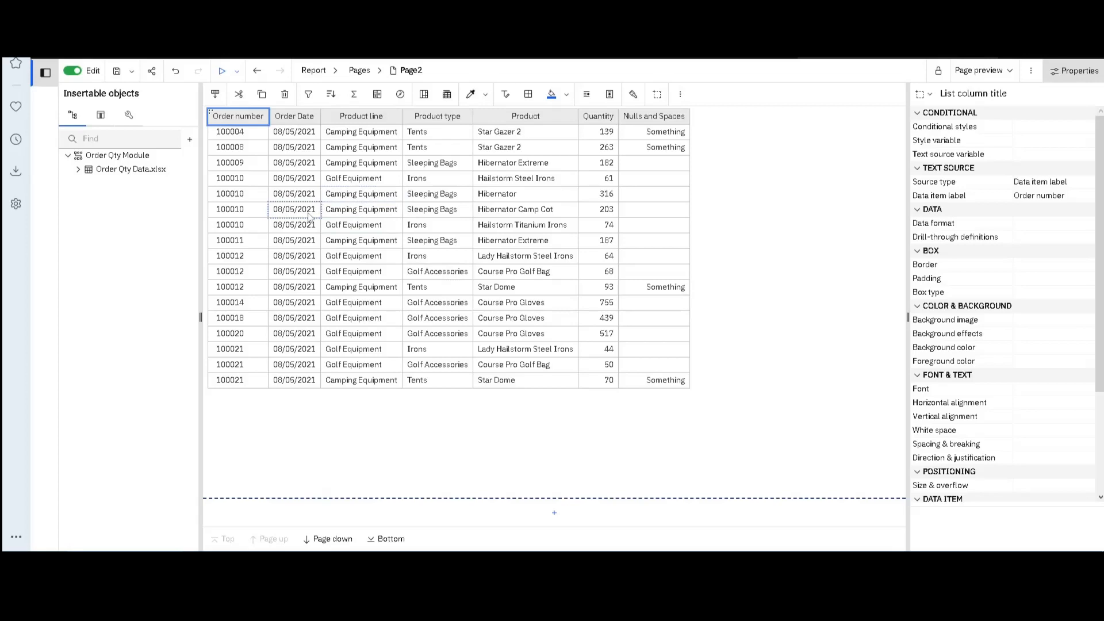
Start an advanced detail filter for the unfiltered Page2 list
left_click(311, 99)
left_click(345, 171)
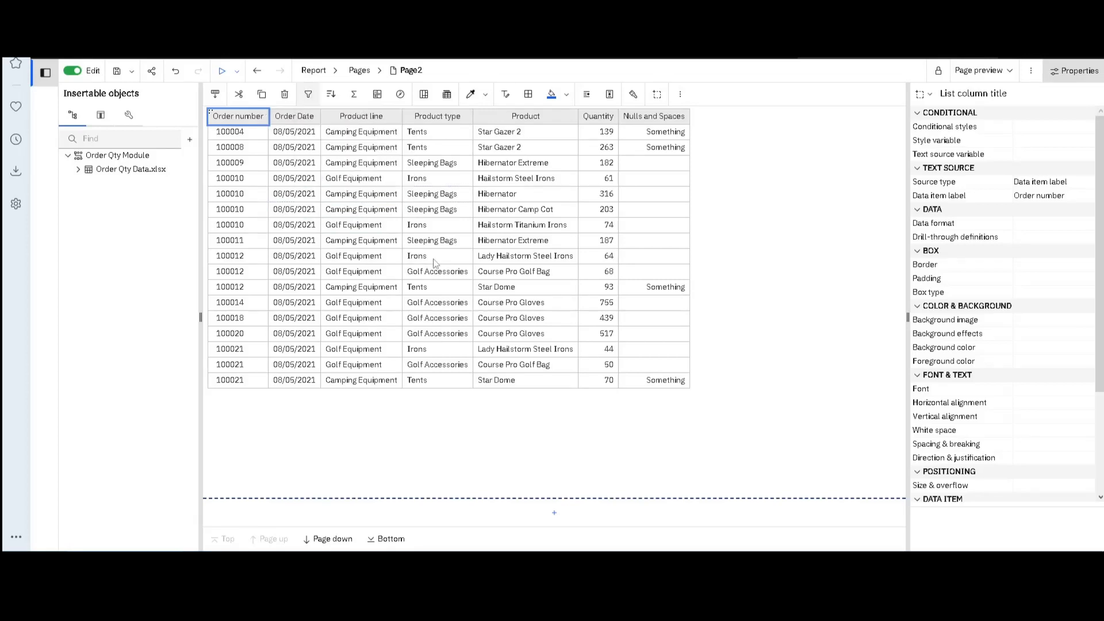
left_click(407, 388)
left_click(478, 326)
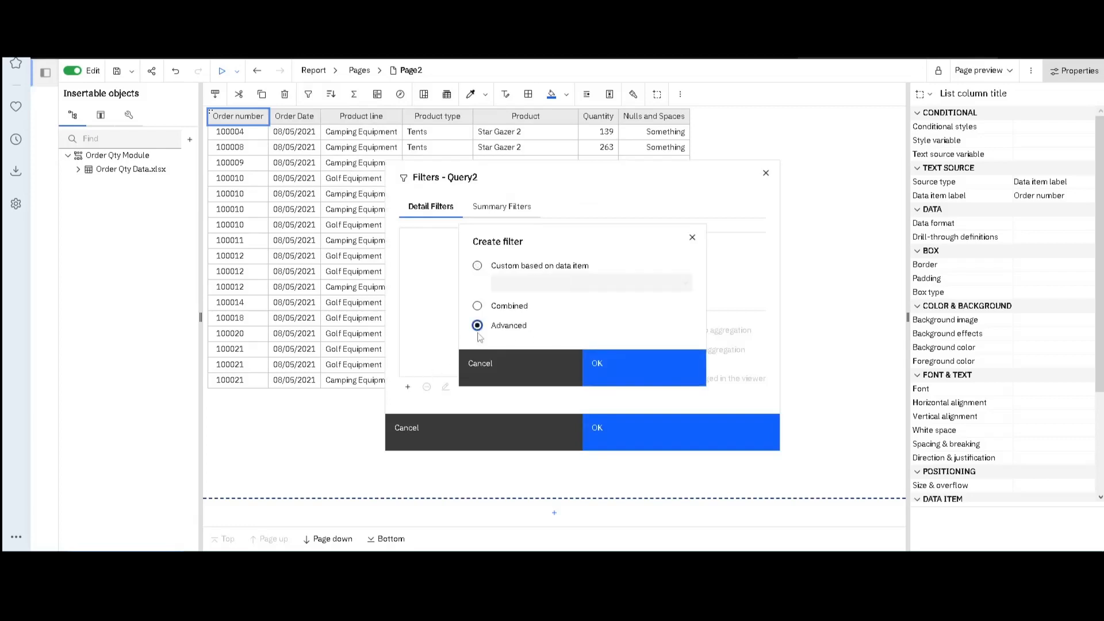
left_click(656, 374)
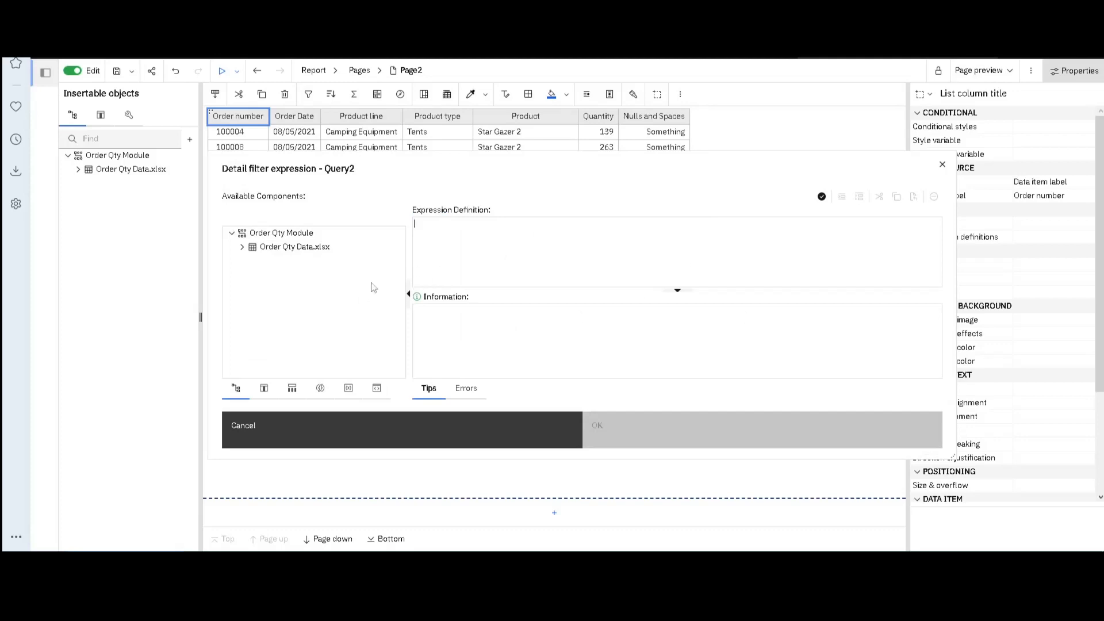
Begin the detail filter expression with the Quantity data item followed by "> 100 and"
left_click(264, 388)
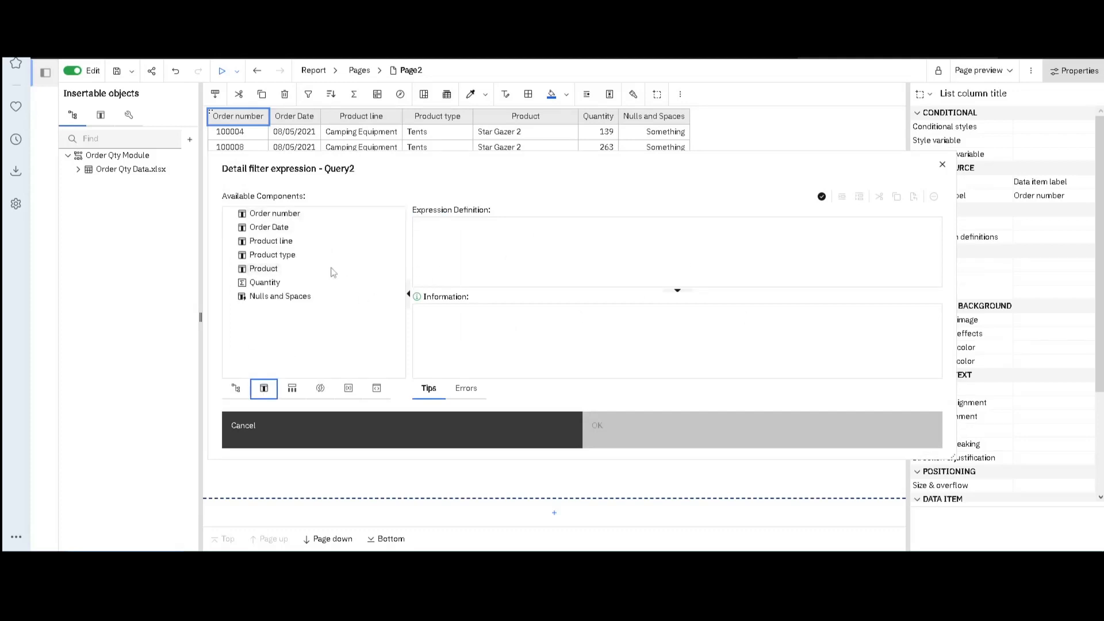
left_click(321, 388)
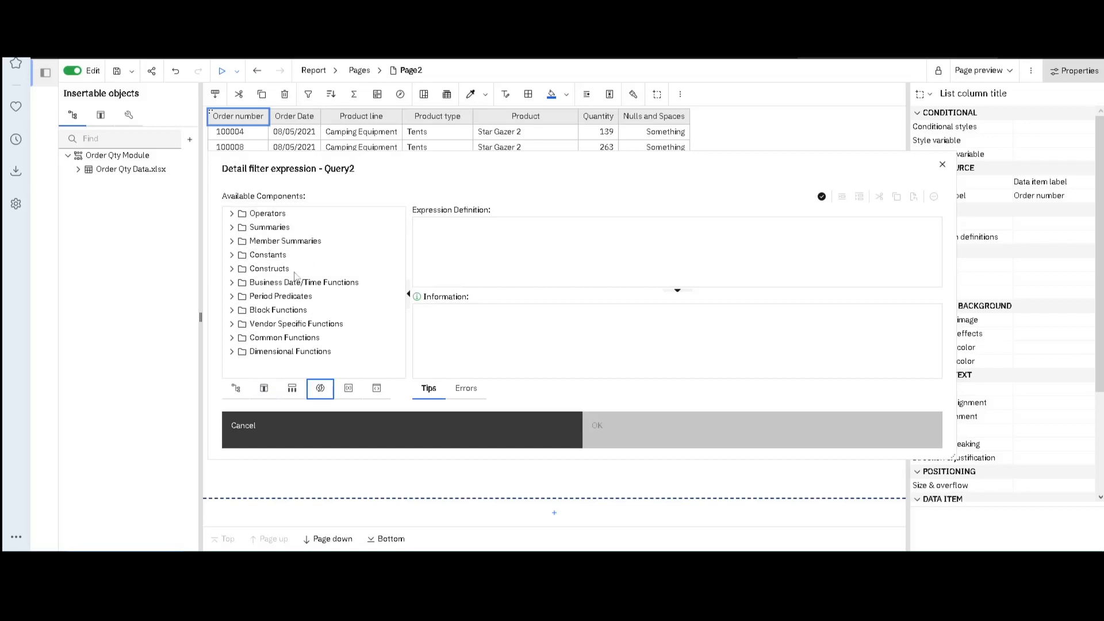
left_click(265, 391)
left_click_drag(265, 282, 521, 228)
left_click(521, 227)
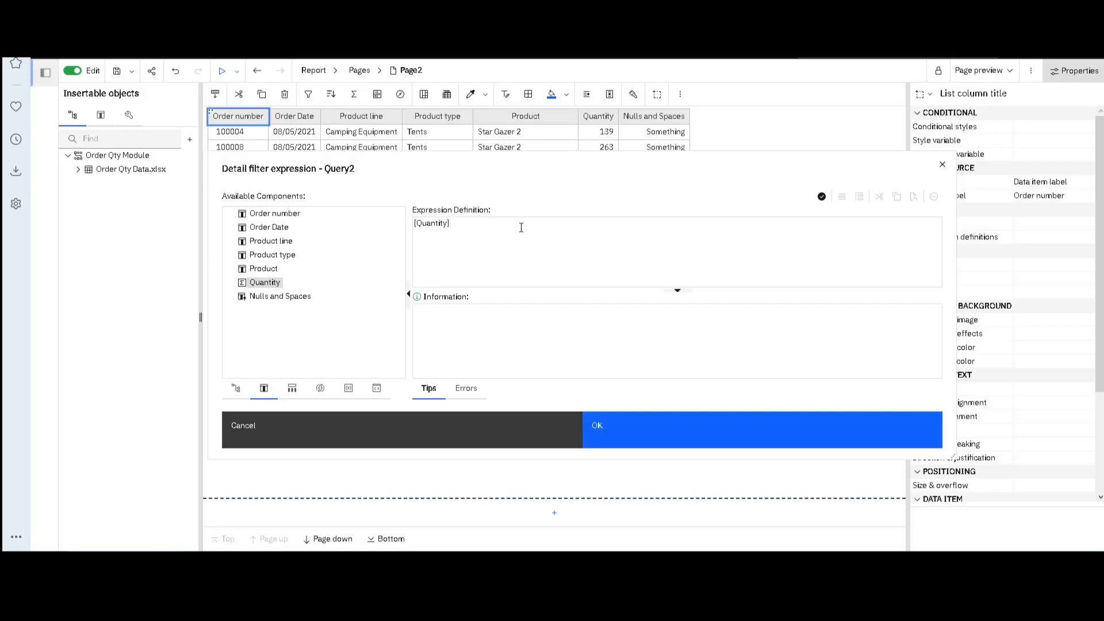
type("> 100 and")
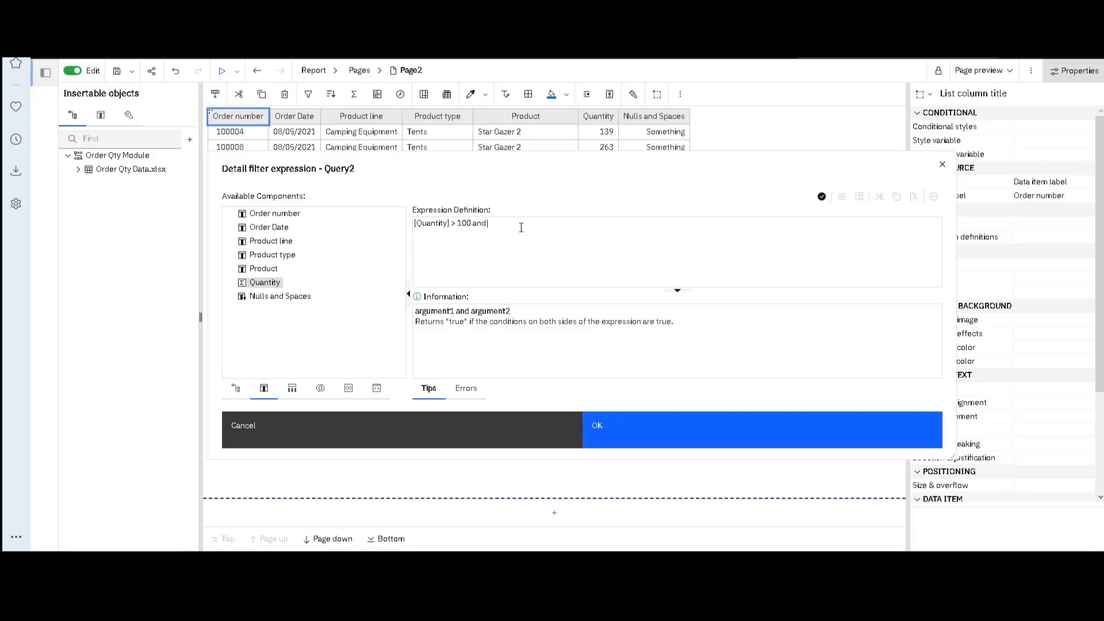
Add a substring condition on Product type so the expression ends with substring ([Product type],1,3)='Ten'
left_click(320, 388)
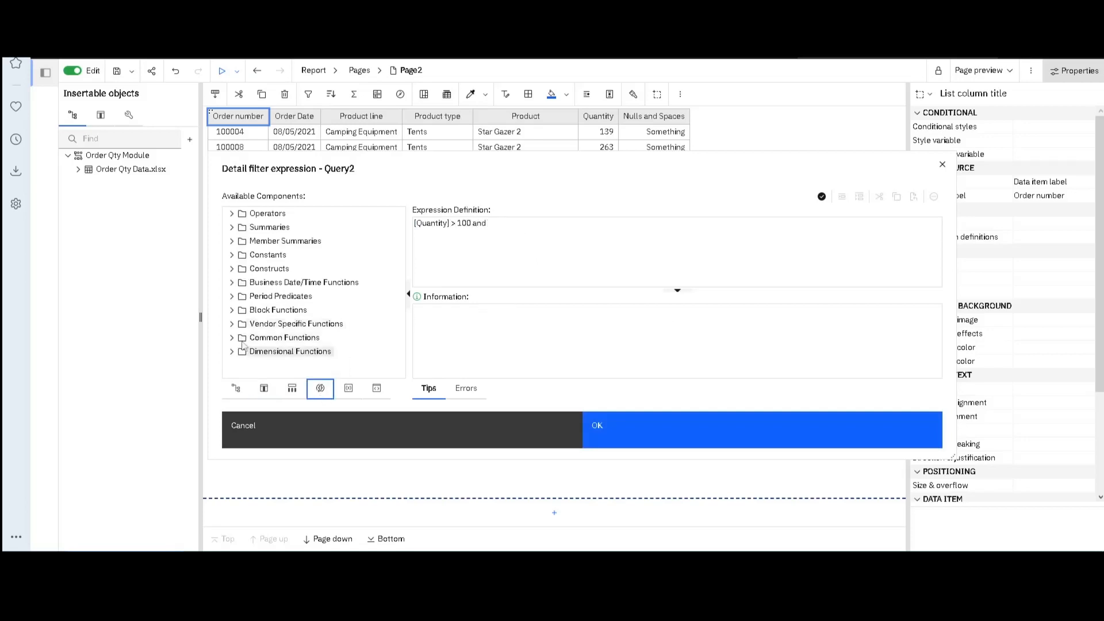
left_click(232, 338)
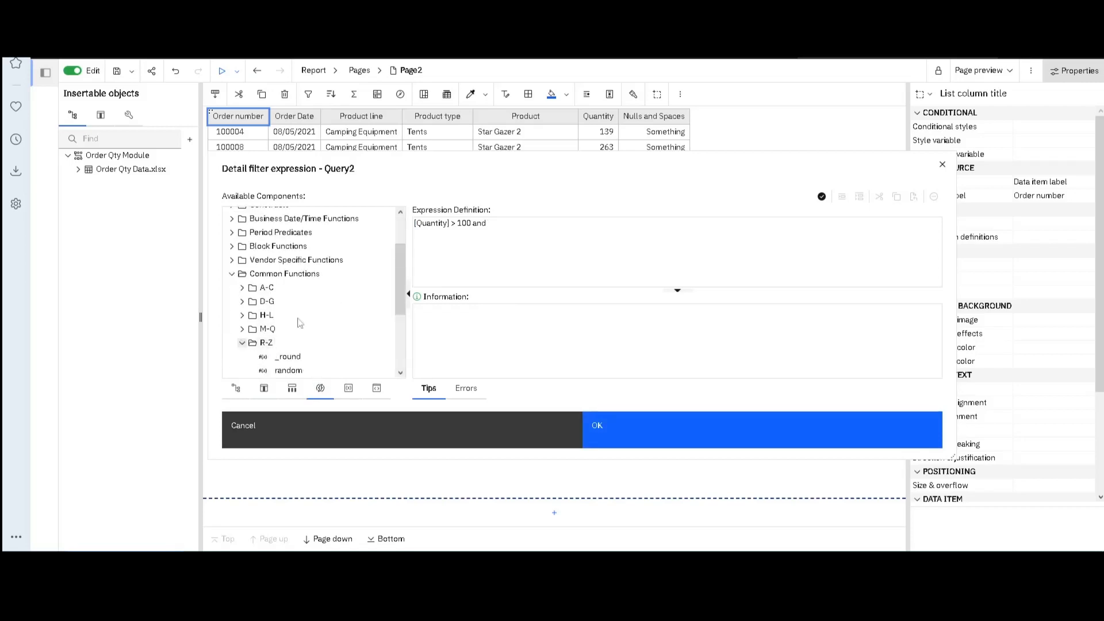
left_click(242, 347)
left_click_drag(294, 288, 546, 227)
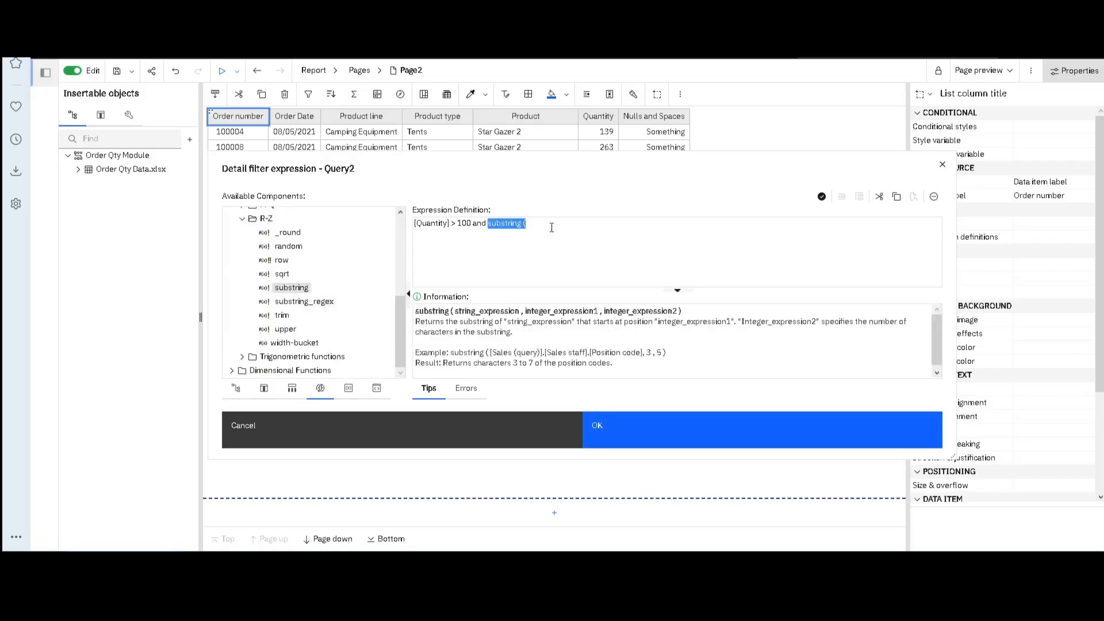
left_click(547, 227)
left_click(264, 388)
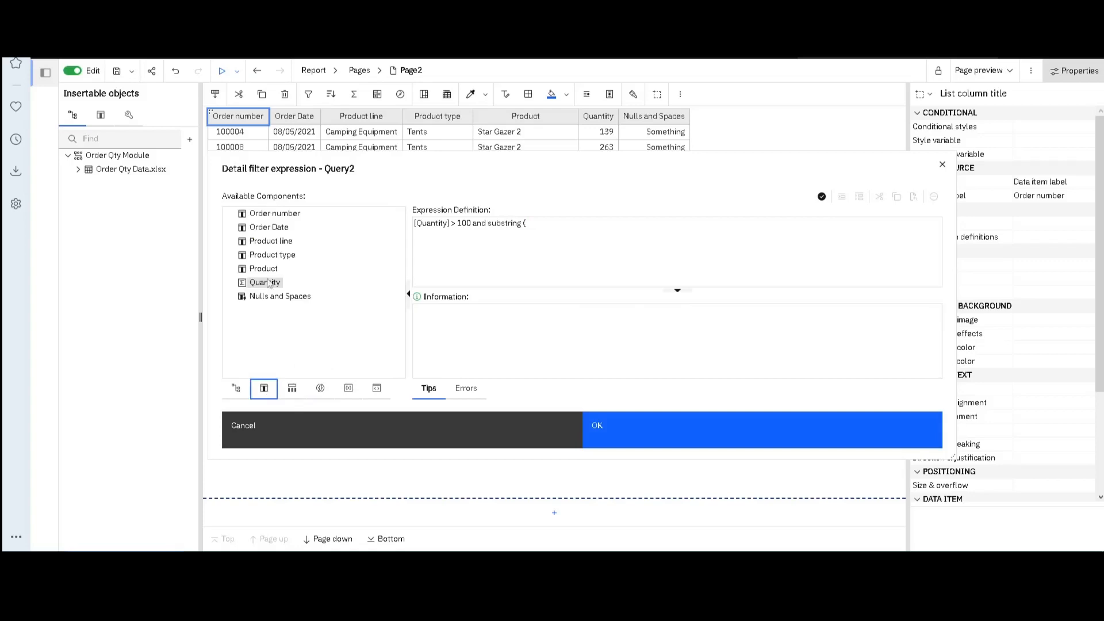
left_click_drag(276, 256, 584, 223)
left_click(585, 223)
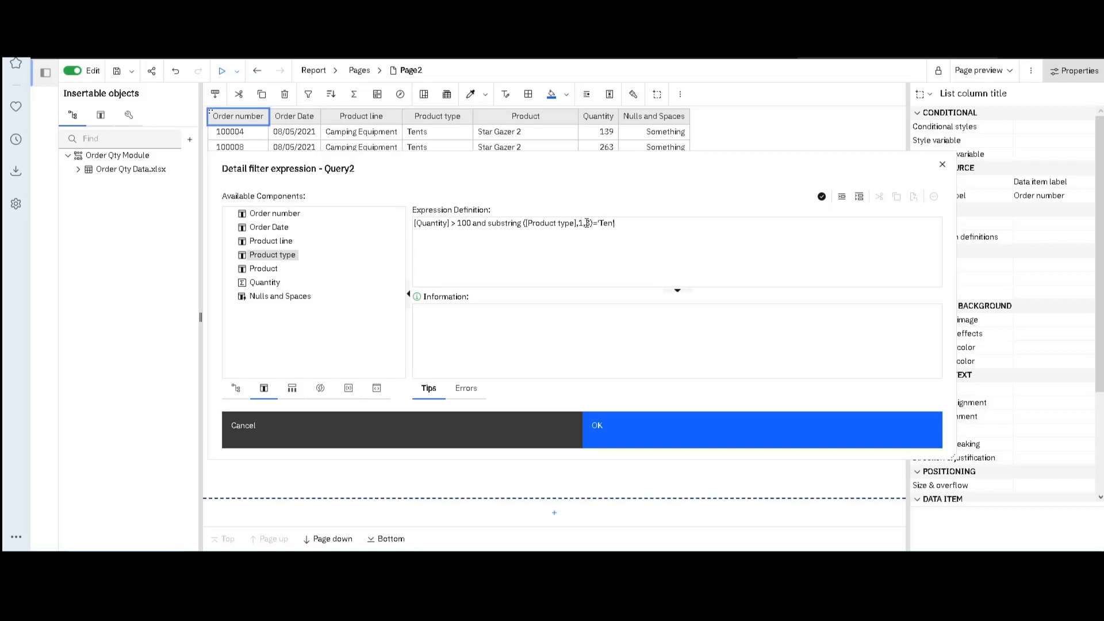
Validate the filter expression and apply the advanced detail filter to the list
left_click(820, 199)
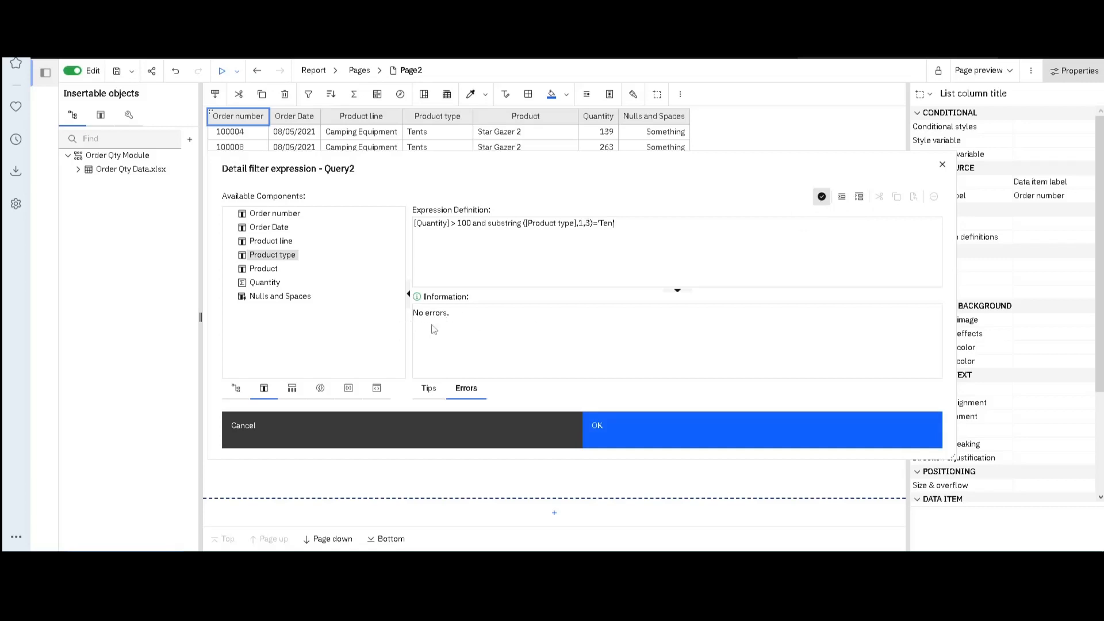
left_click(643, 434)
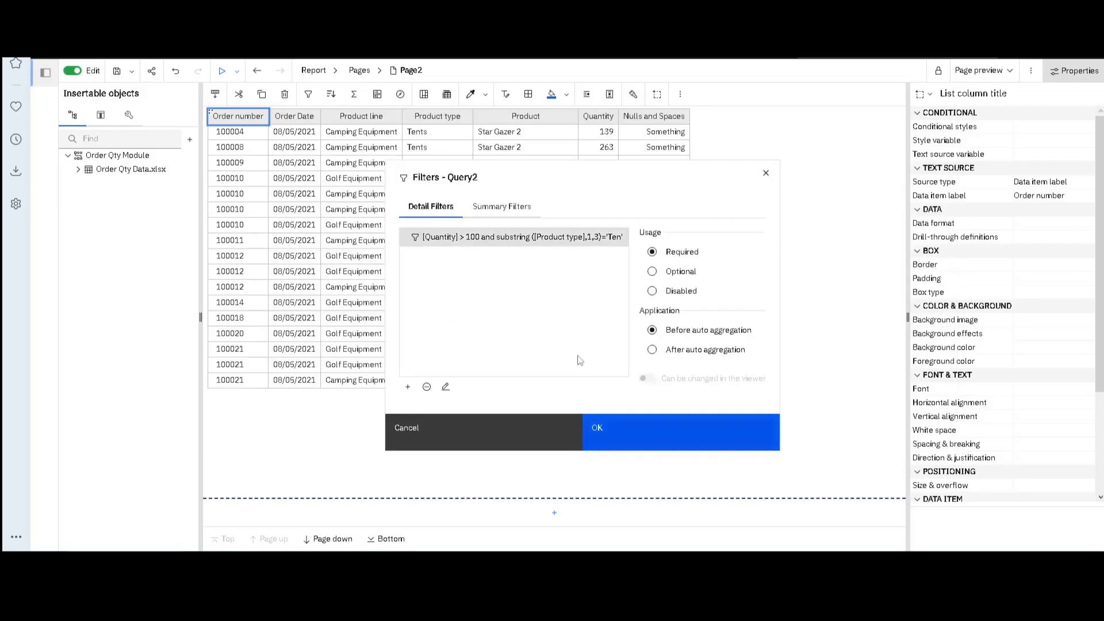
left_click(636, 438)
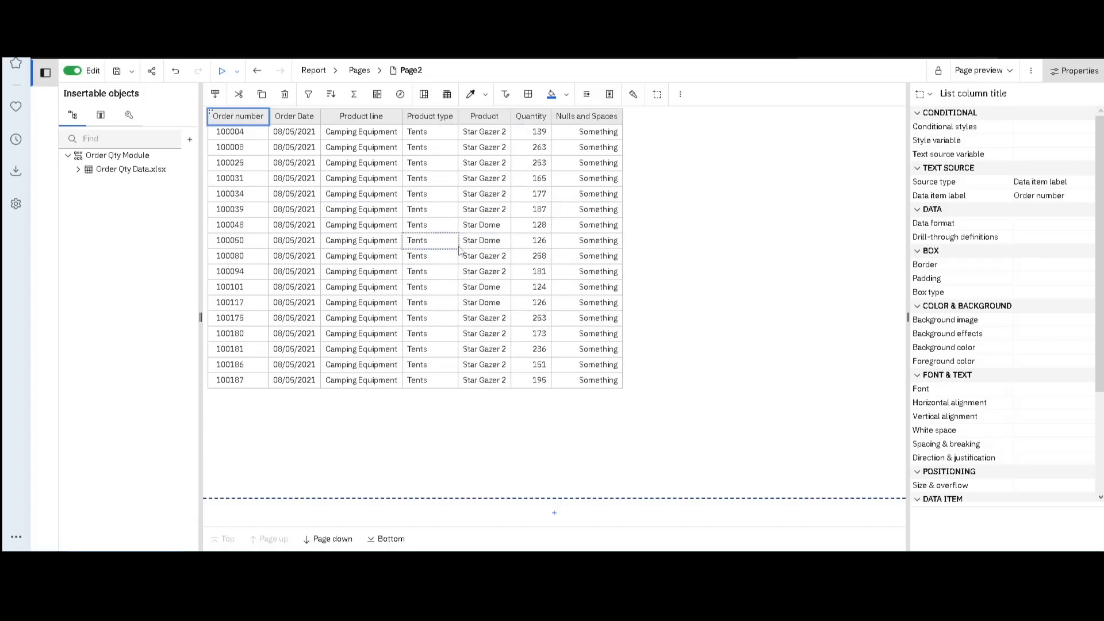
Switch to page design and replace 'Ten' in the detail filter expression with a Param1 prompt parameter
left_click(1011, 70)
left_click(982, 110)
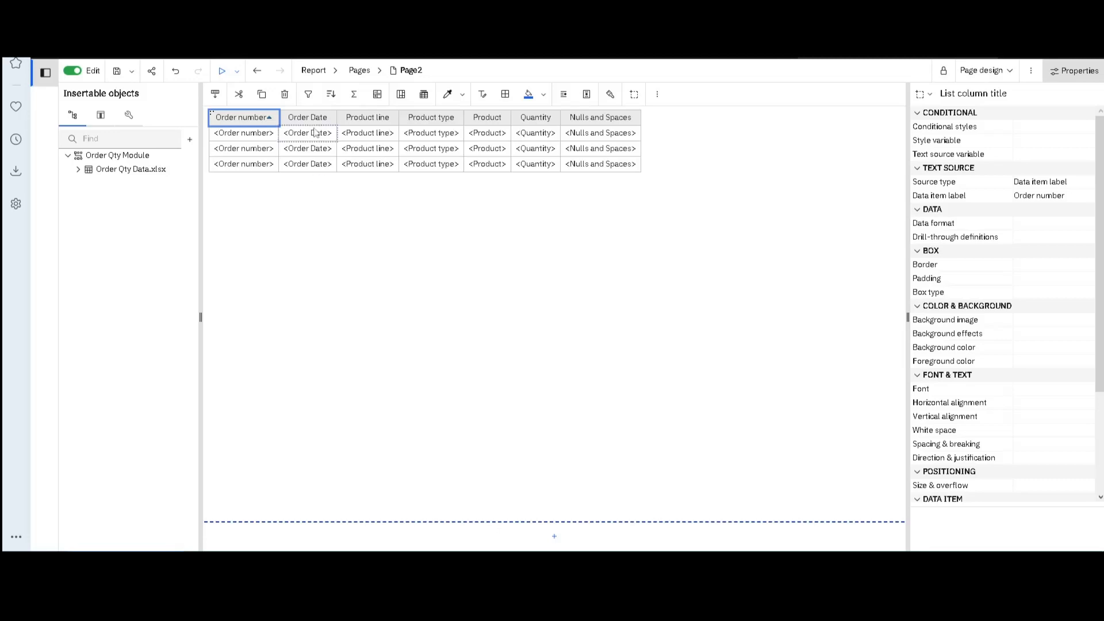
left_click(308, 93)
left_click(372, 198)
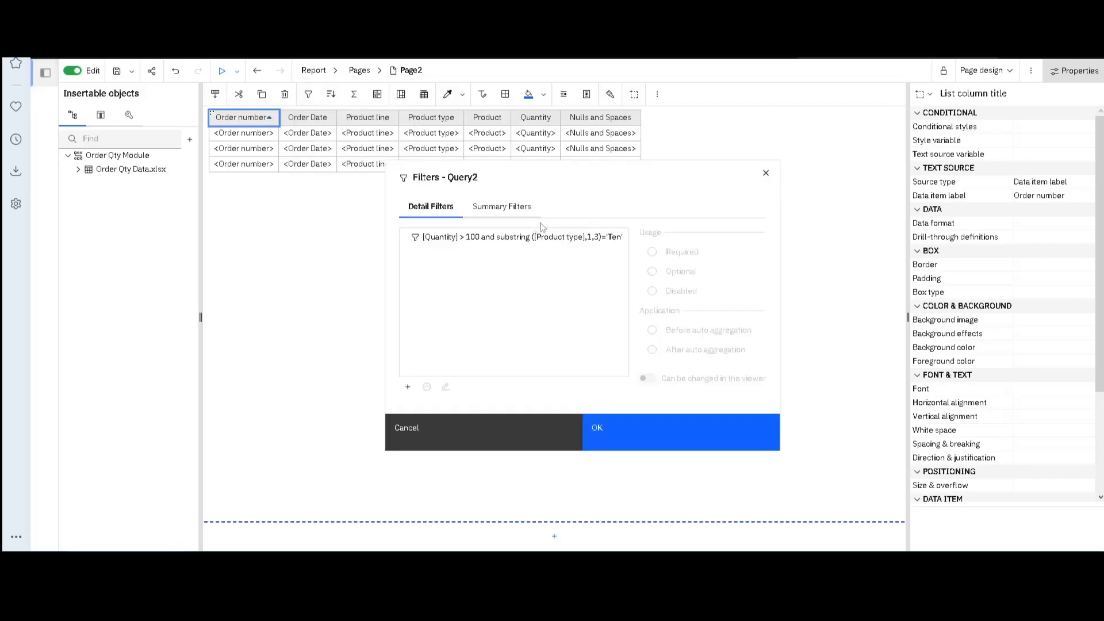
left_click_drag(529, 180, 436, 176)
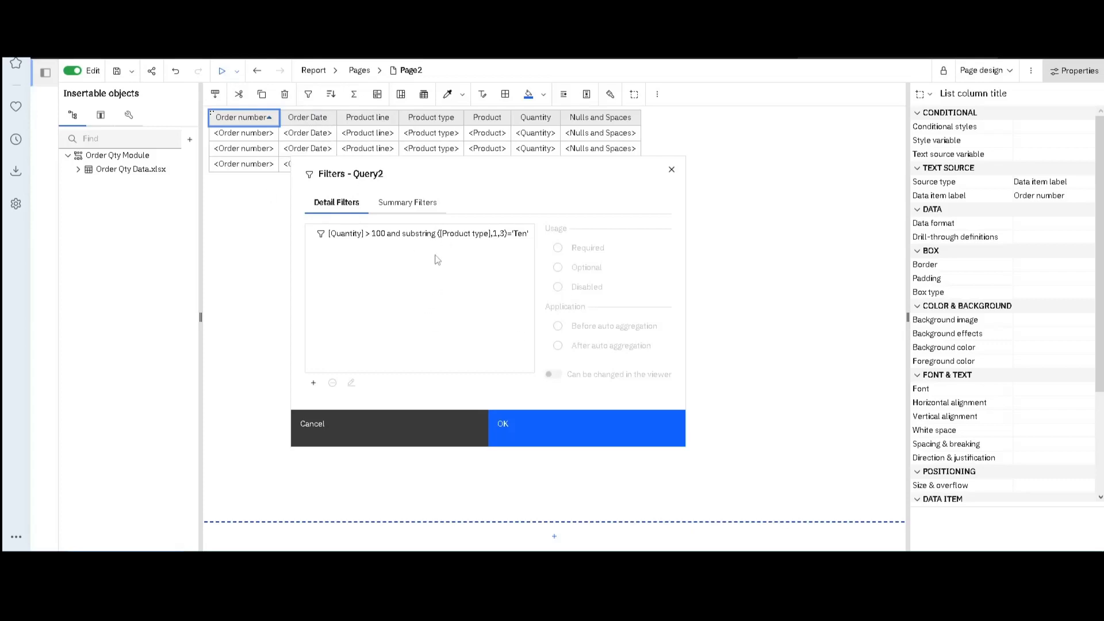
double_click(438, 235)
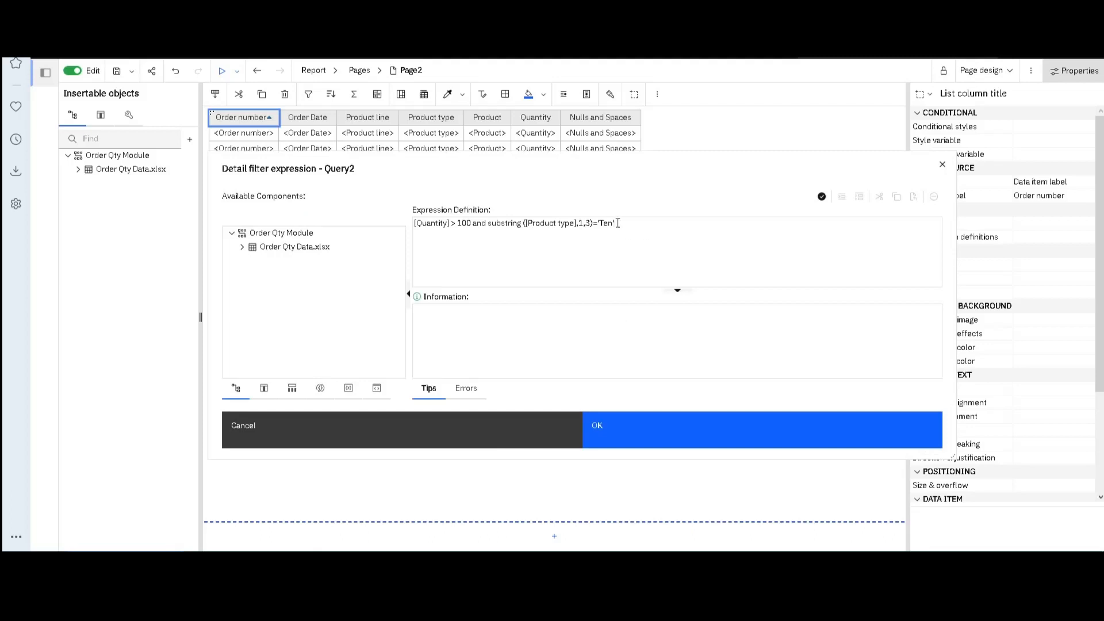
key("BackSpace")
key("BackSpace")
left_click(641, 437)
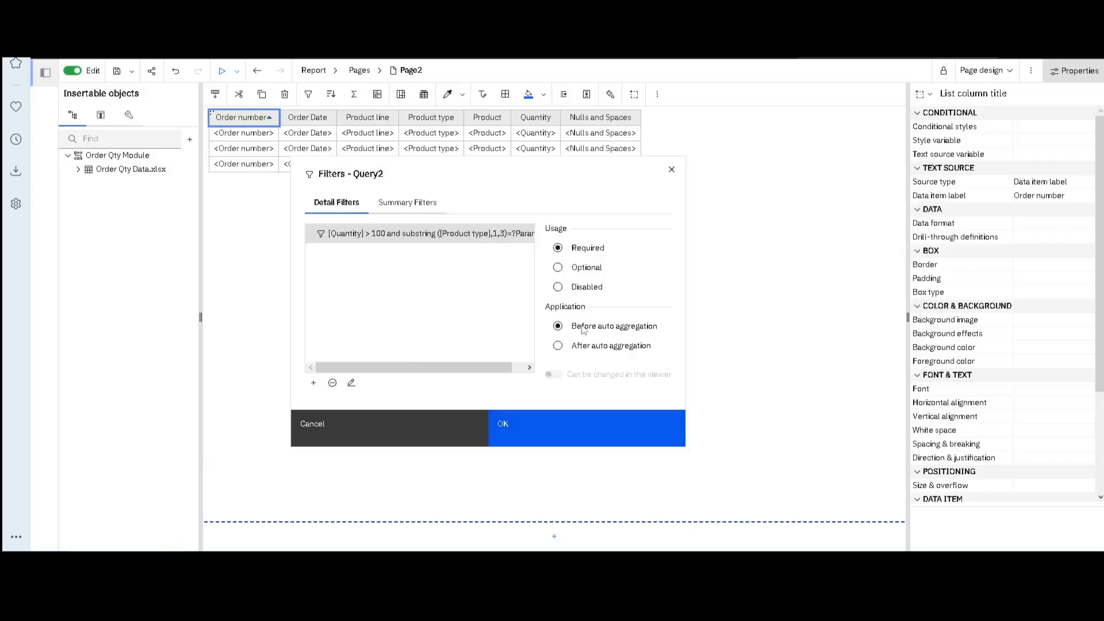
left_click(548, 429)
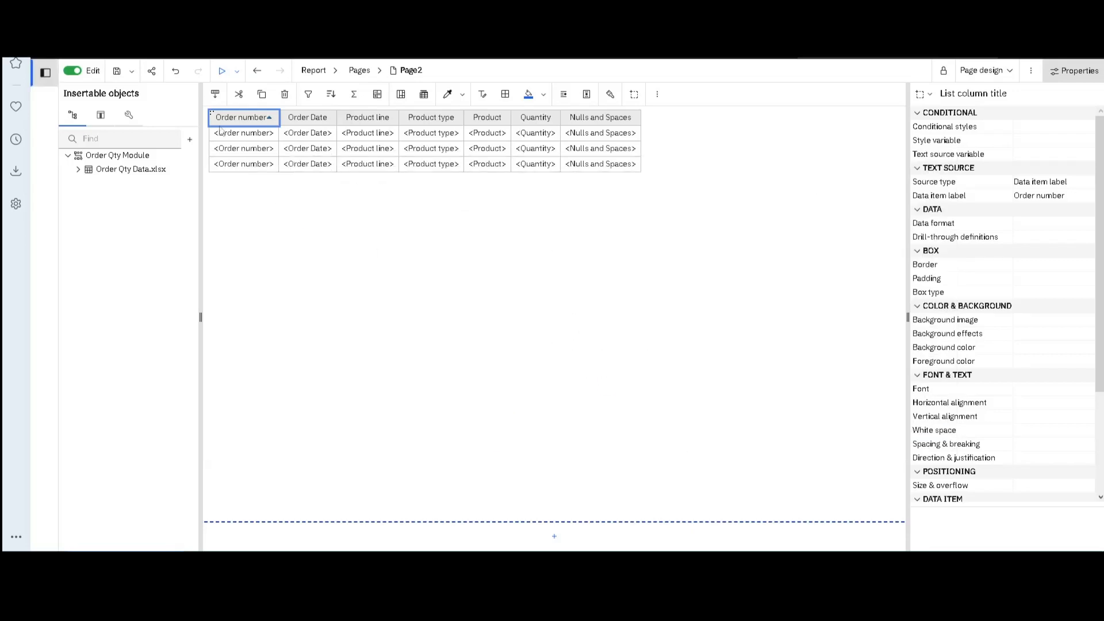
Run the report as HTML with Iro as the Param1 value, and return to the page design
left_click(236, 71)
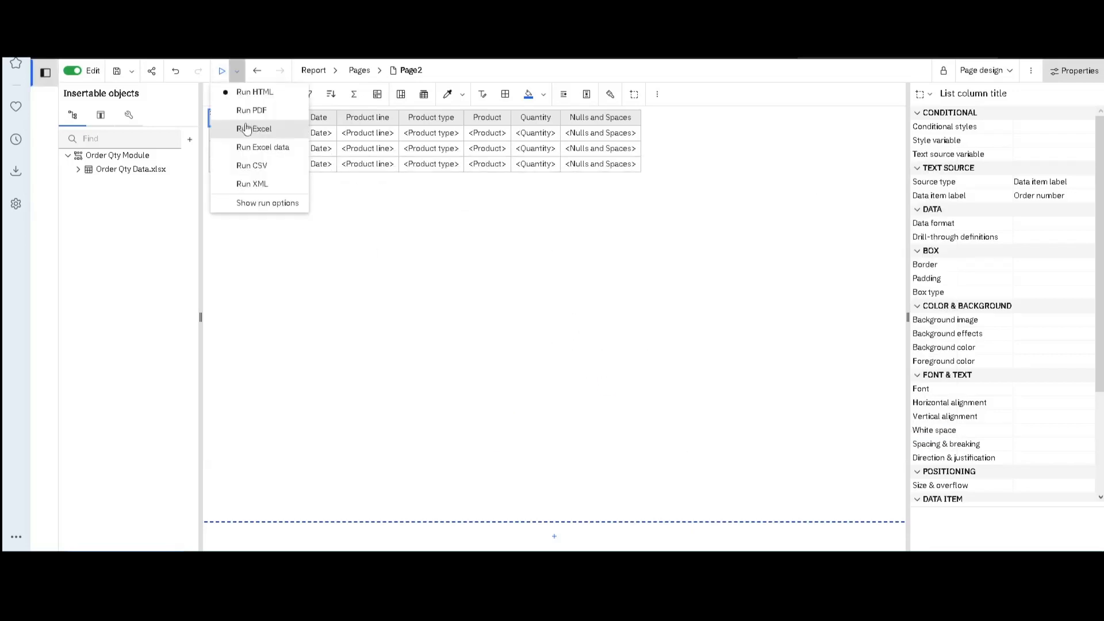
left_click(263, 93)
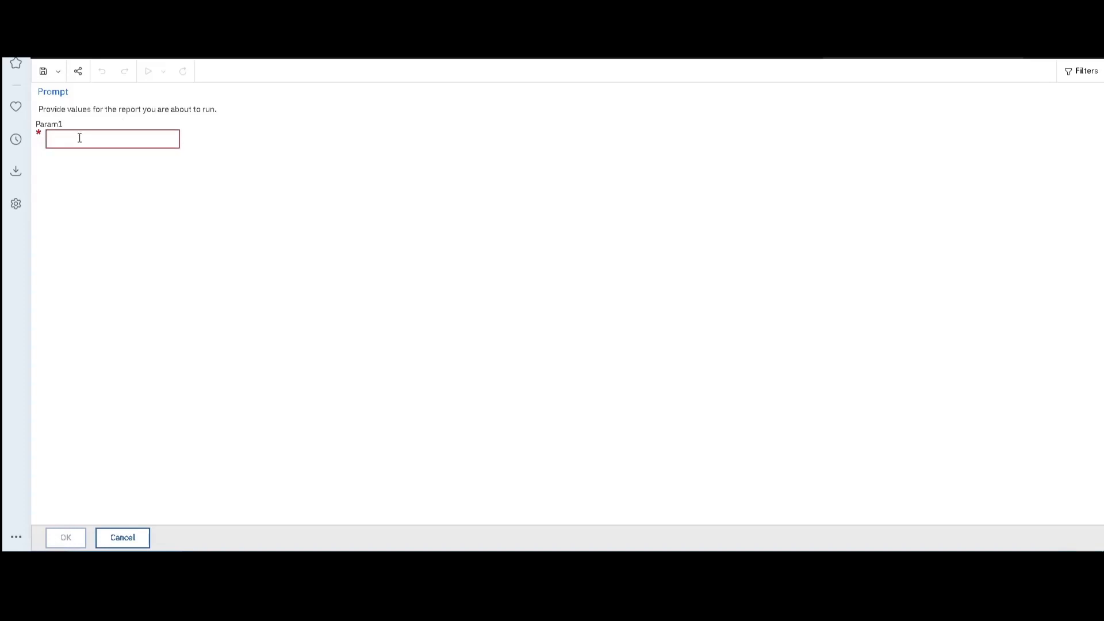
type("Iro")
left_click(70, 537)
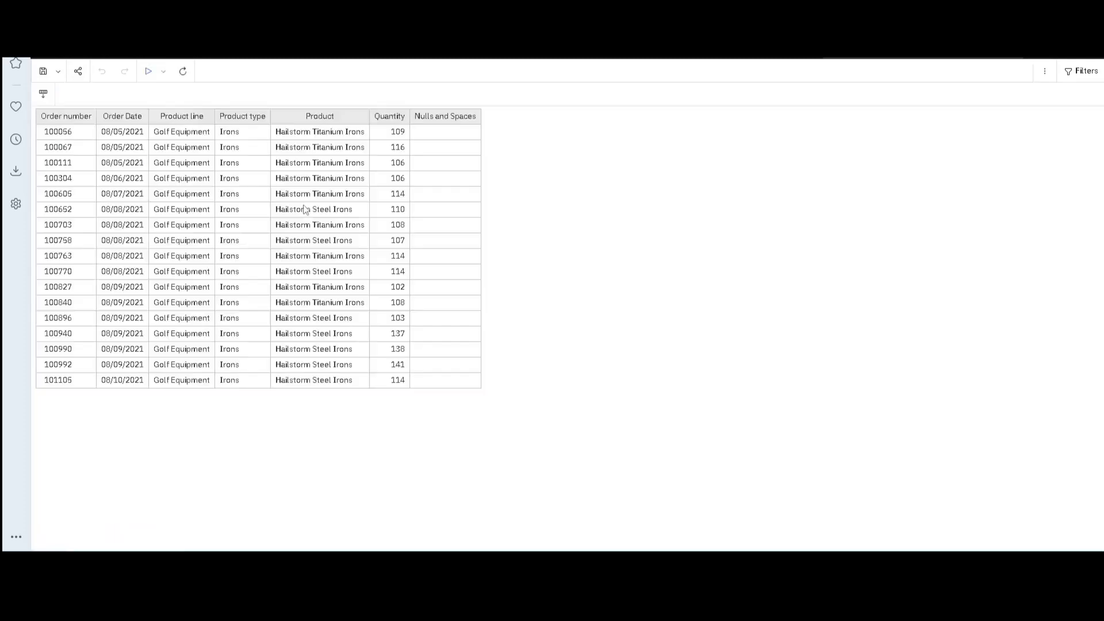
left_click(232, 134)
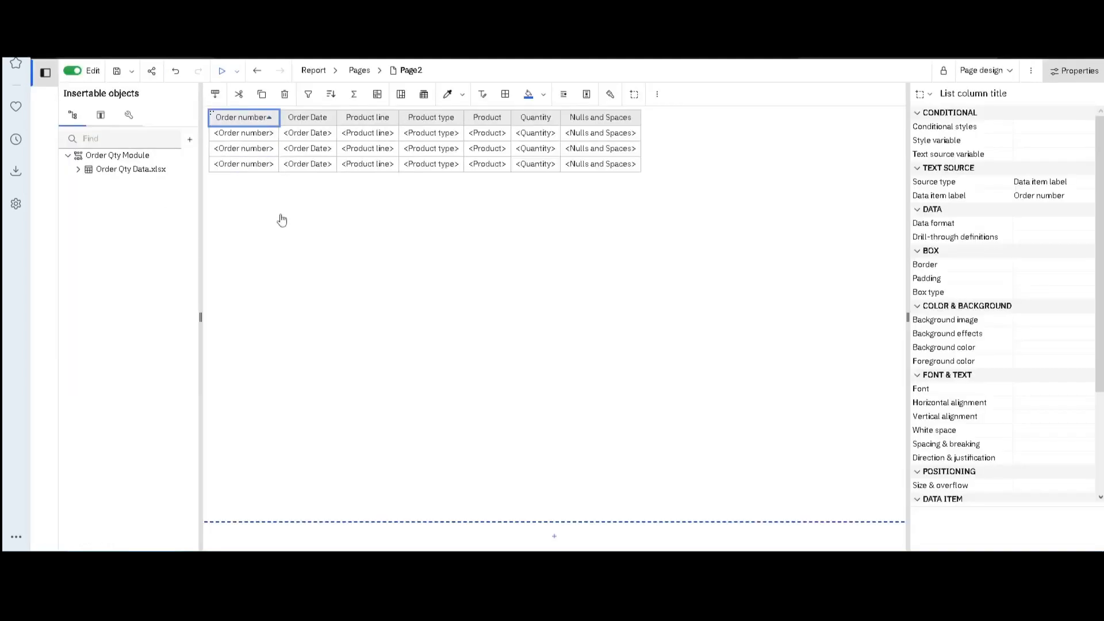
Set the usage of the parameterised detail filter to Optional and apply it
left_click(309, 95)
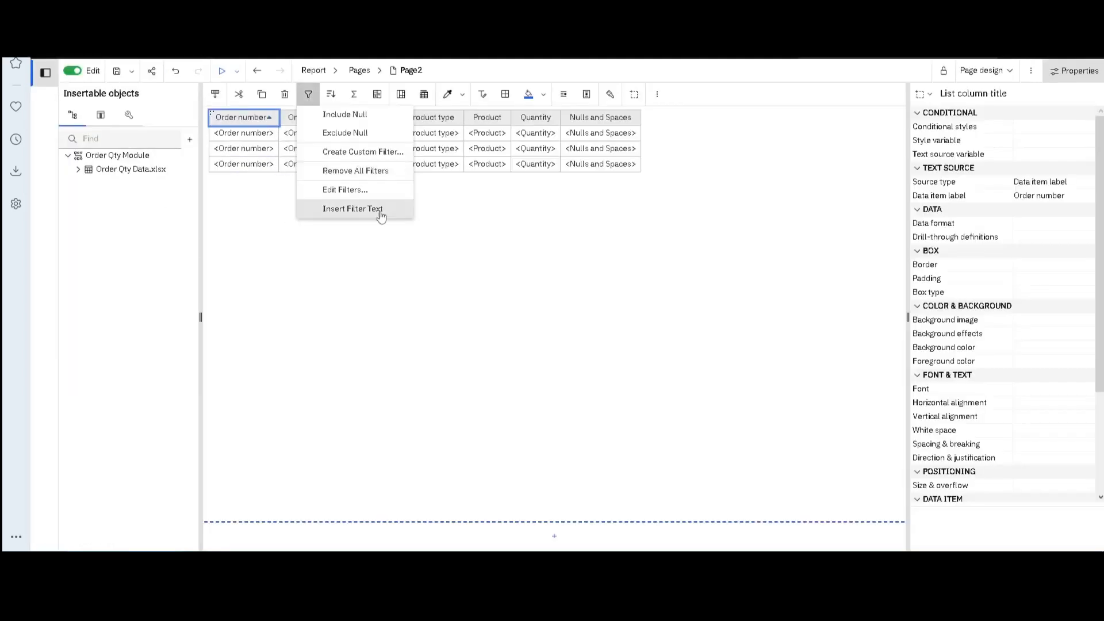
left_click(362, 190)
left_click(503, 237)
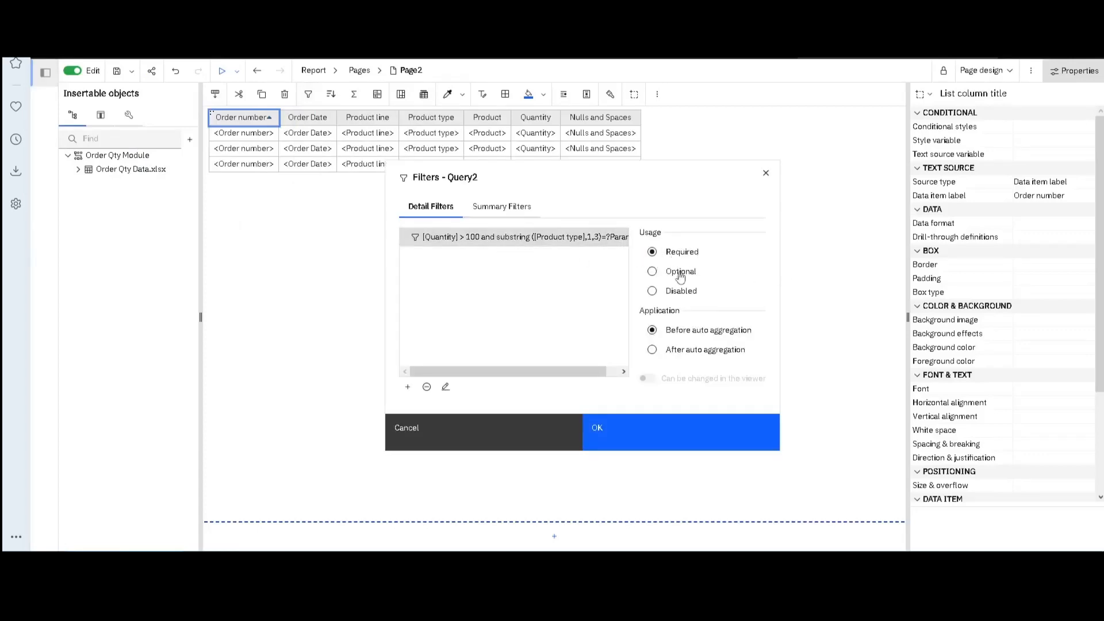
left_click(653, 272)
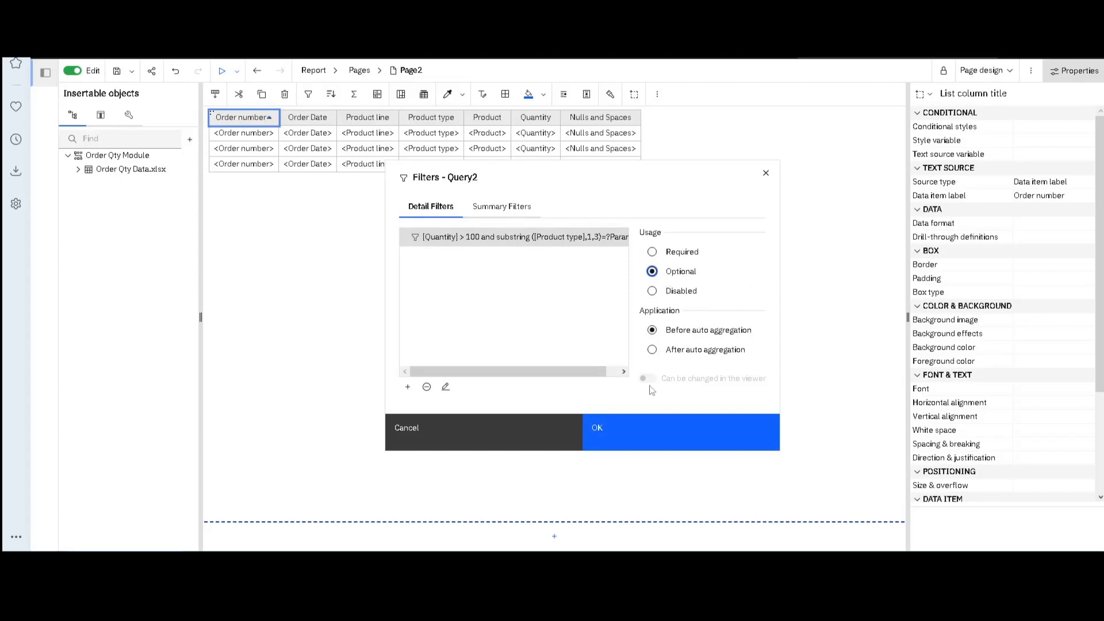
left_click(613, 438)
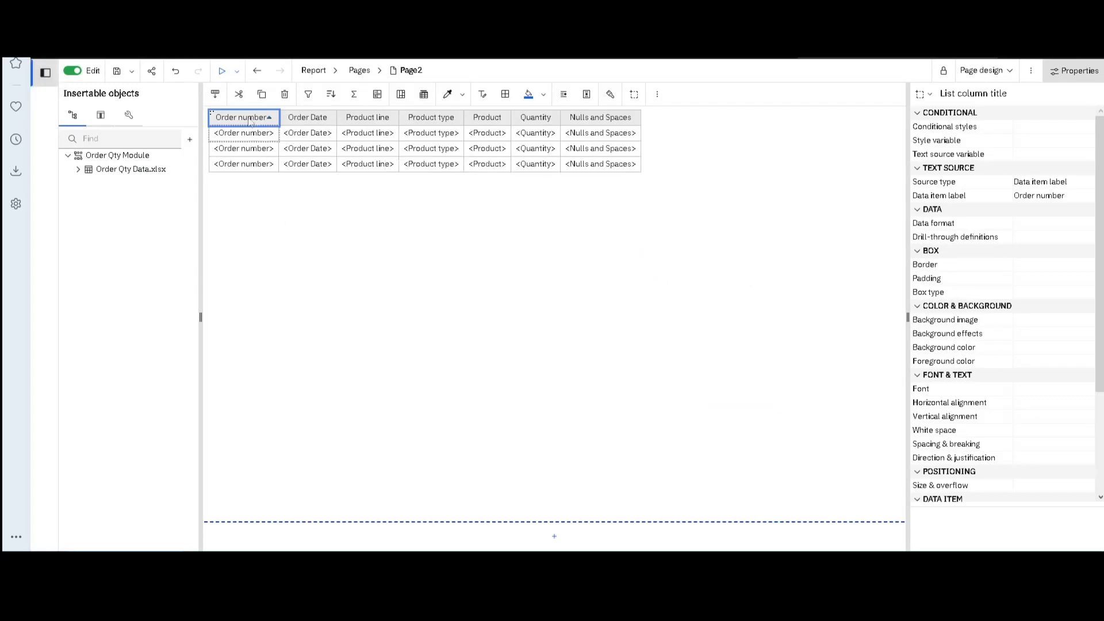
Run the report with the Param1 prompt left blank
left_click(222, 73)
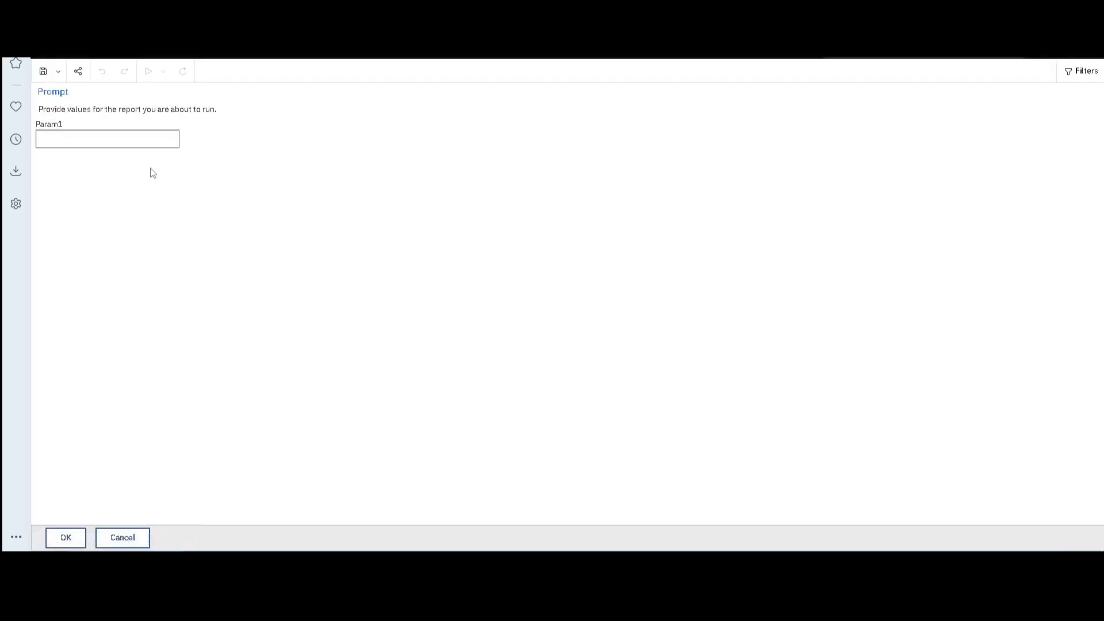
left_click(68, 537)
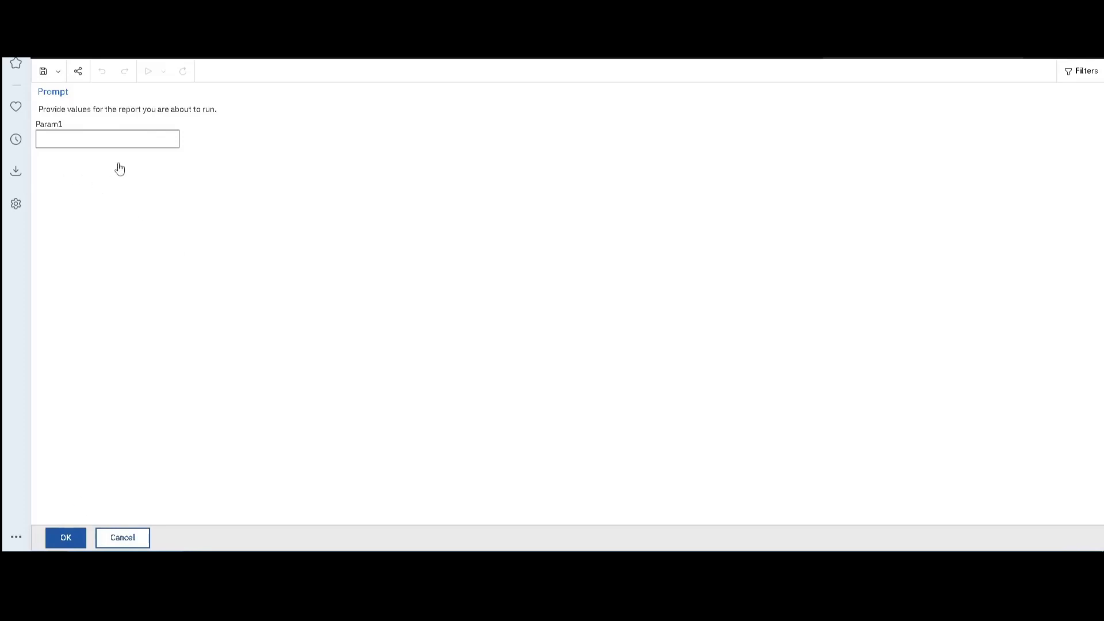
left_click(63, 541)
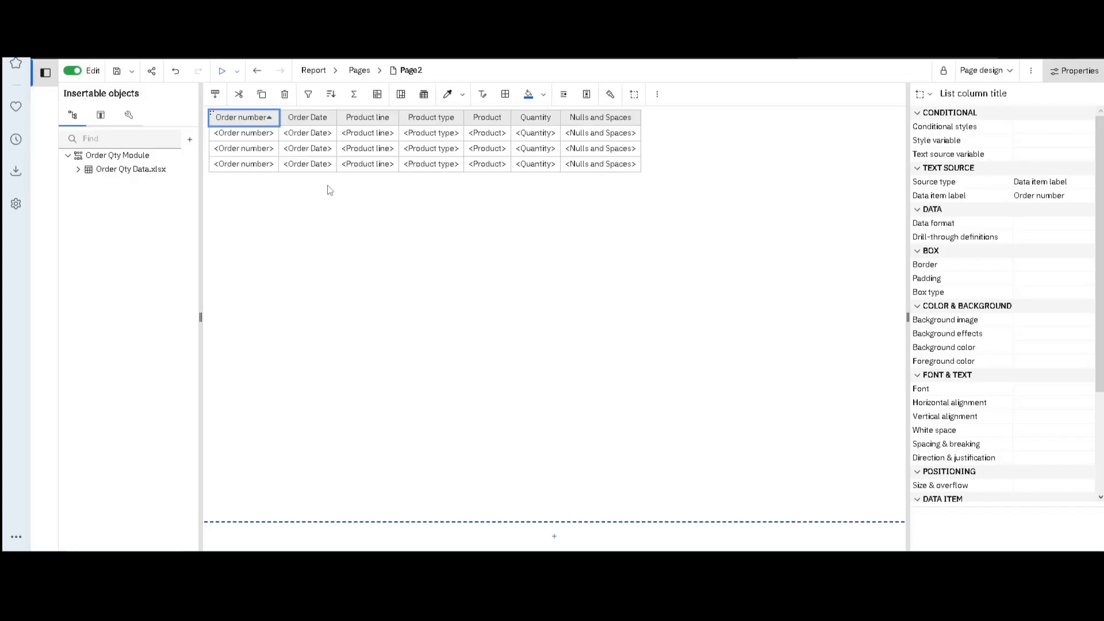
Remove the Quantity and Product type substring filter from the Page2 list's detail filters
left_click(308, 101)
left_click(345, 190)
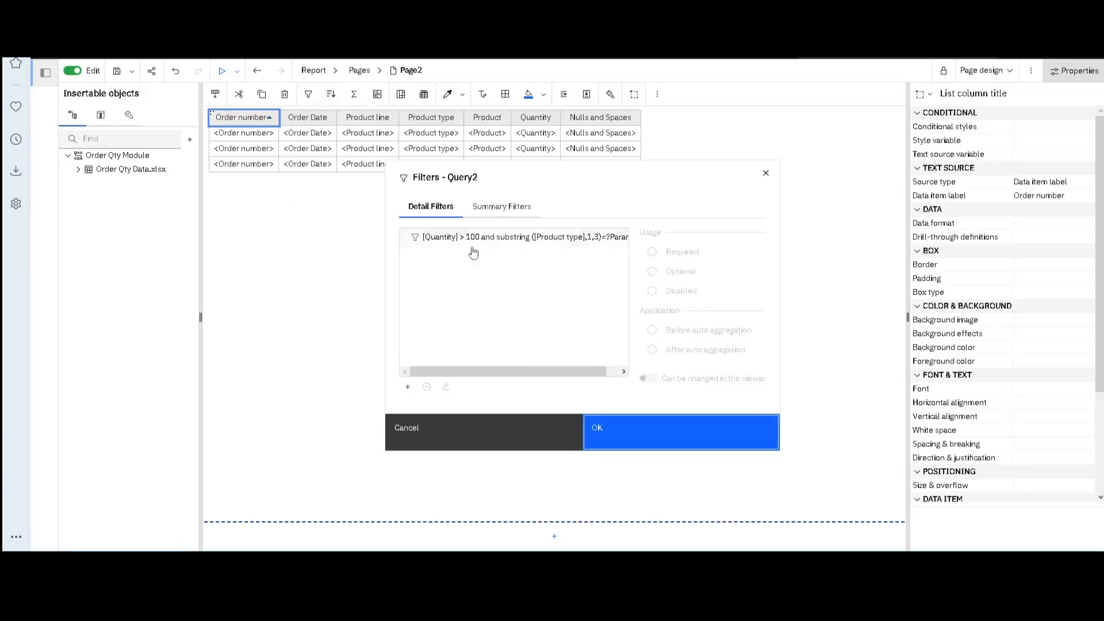
left_click(475, 239)
left_click(426, 387)
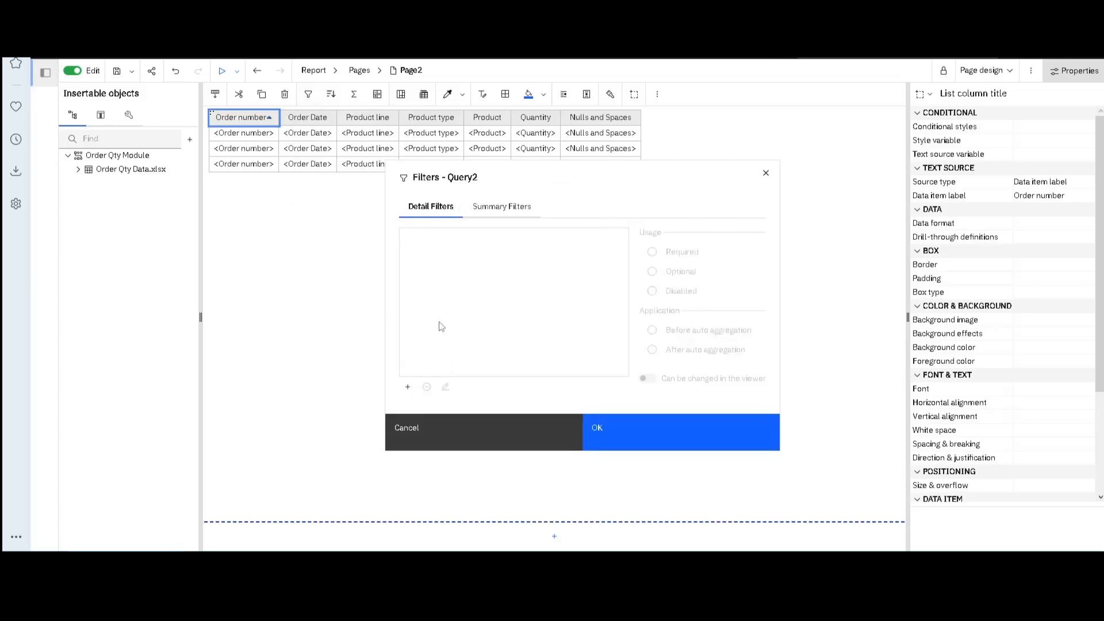
Add a custom detail filter on Quantity that keeps values greater than 100
left_click(408, 386)
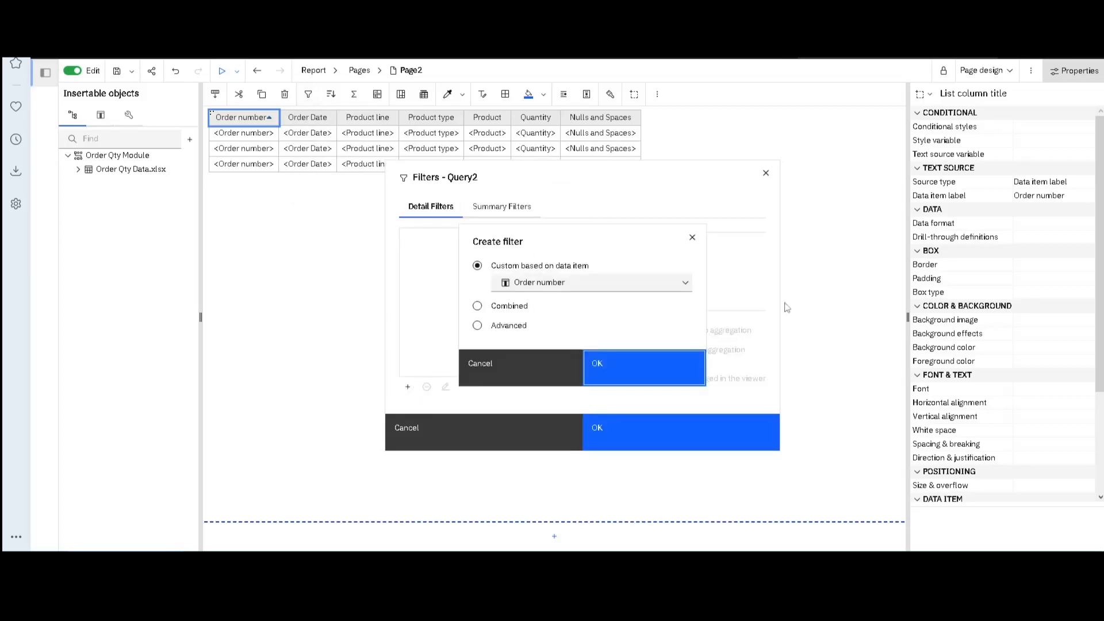
left_click(667, 285)
left_click(562, 394)
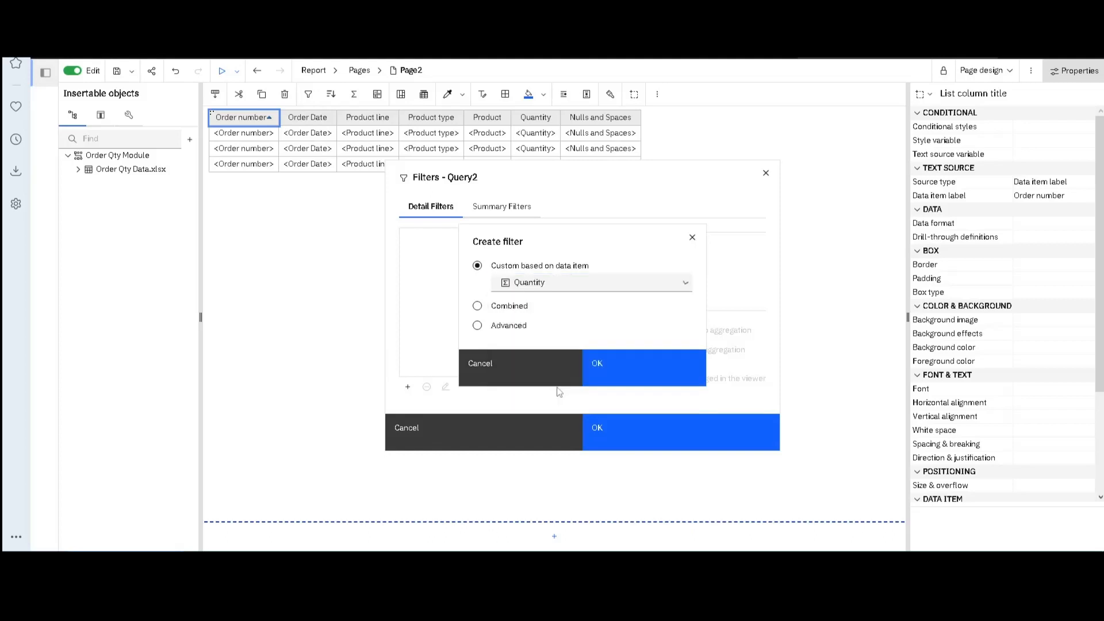
left_click(628, 375)
left_click(628, 224)
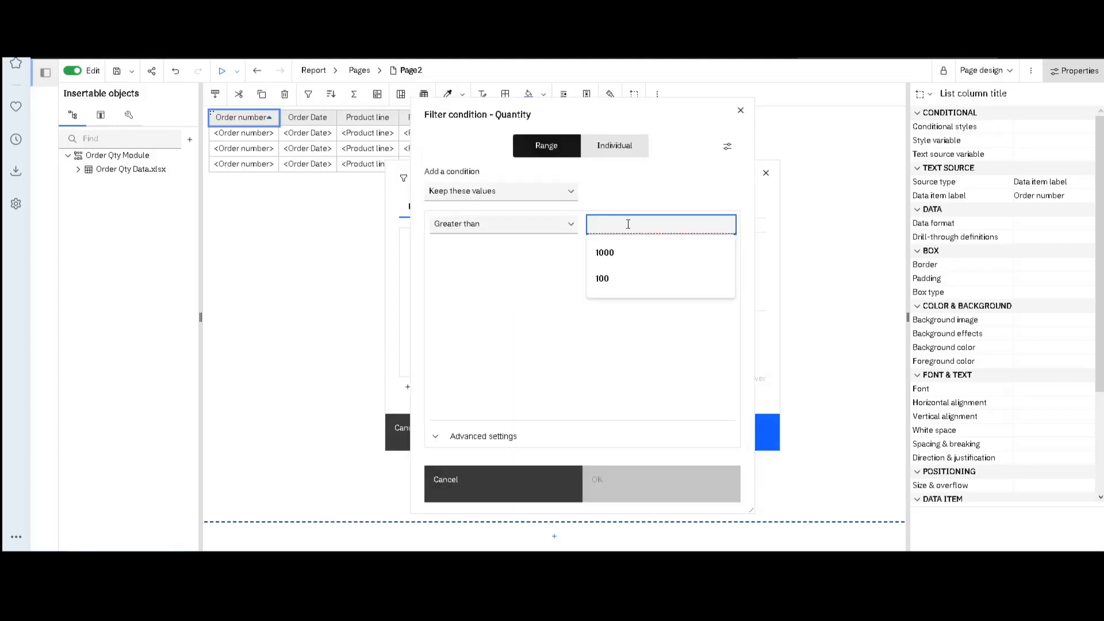
type("100")
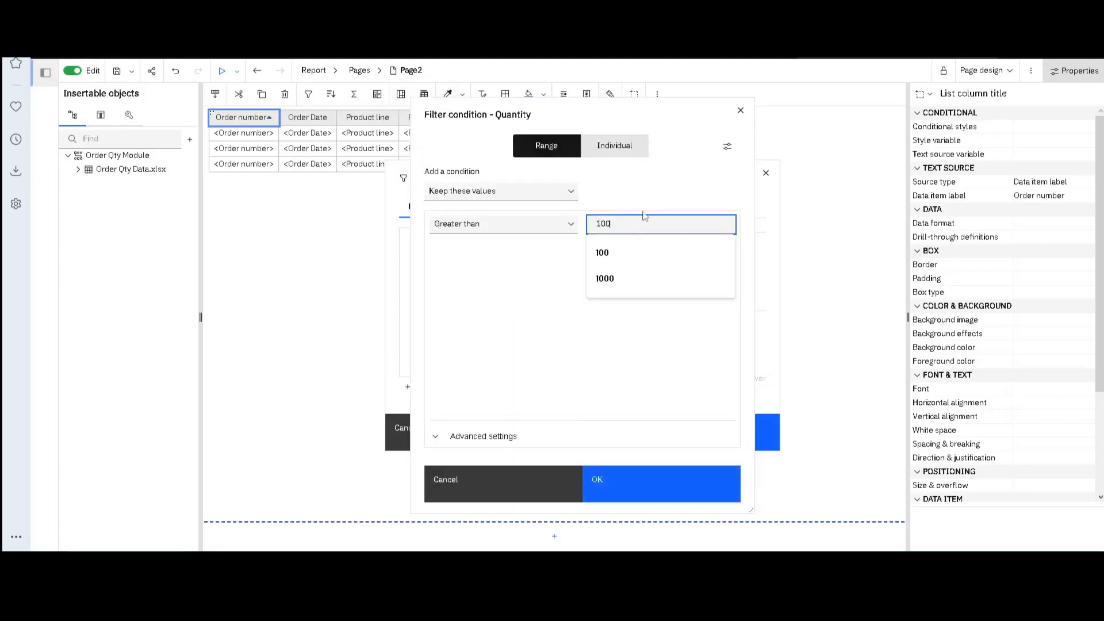
Make the Quantity filter prompt for values when the report is run in the viewer, and apply the filter
left_click(728, 148)
left_click(605, 223)
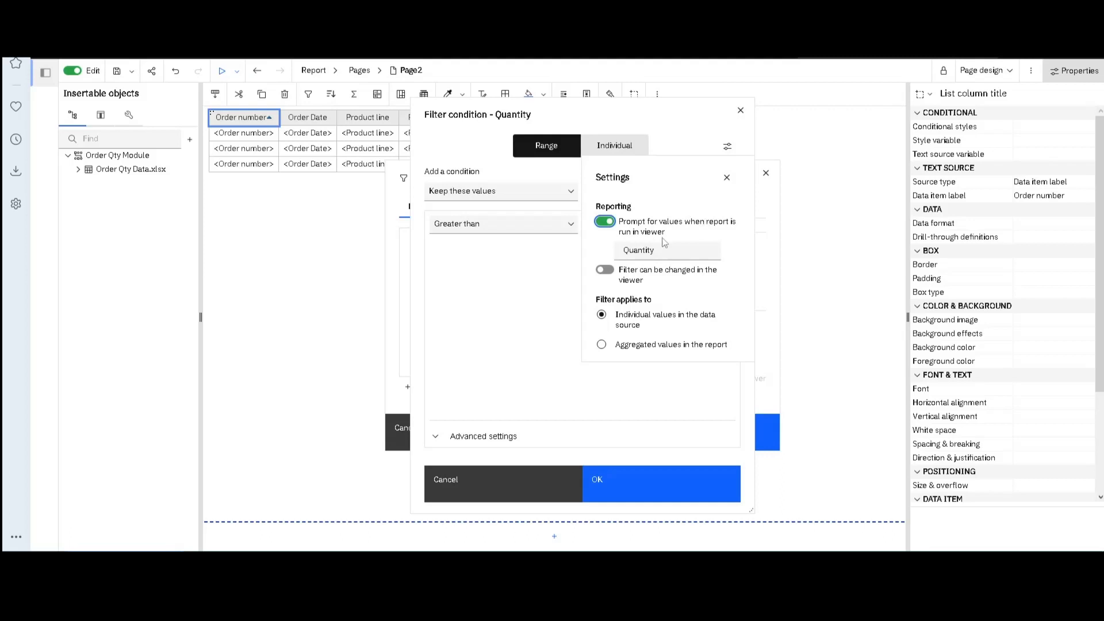
left_click(632, 495)
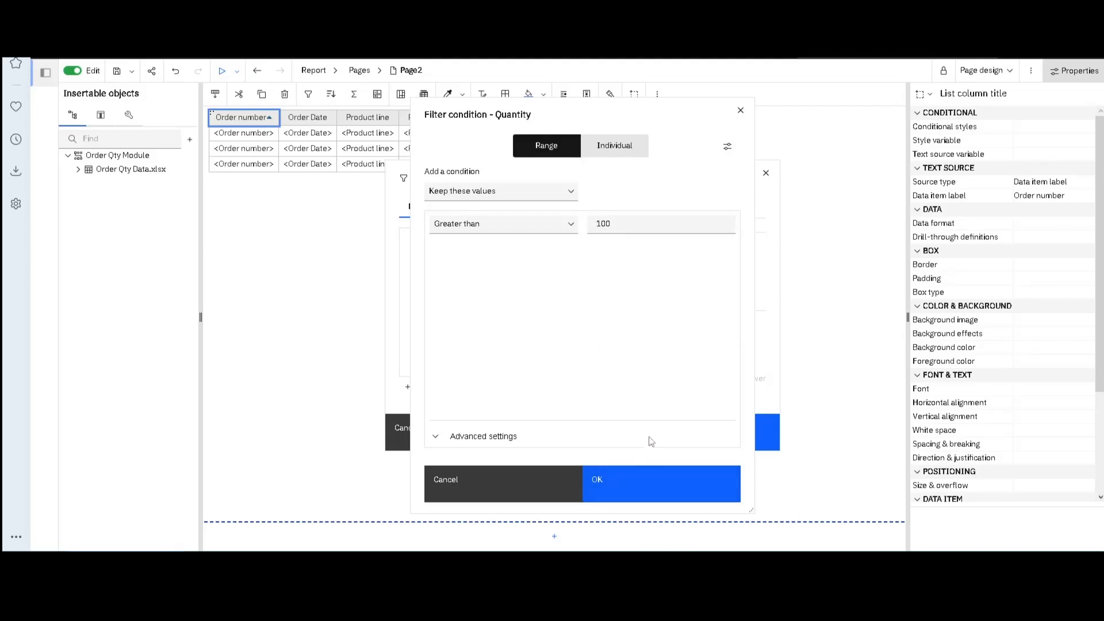
left_click(622, 482)
left_click(636, 431)
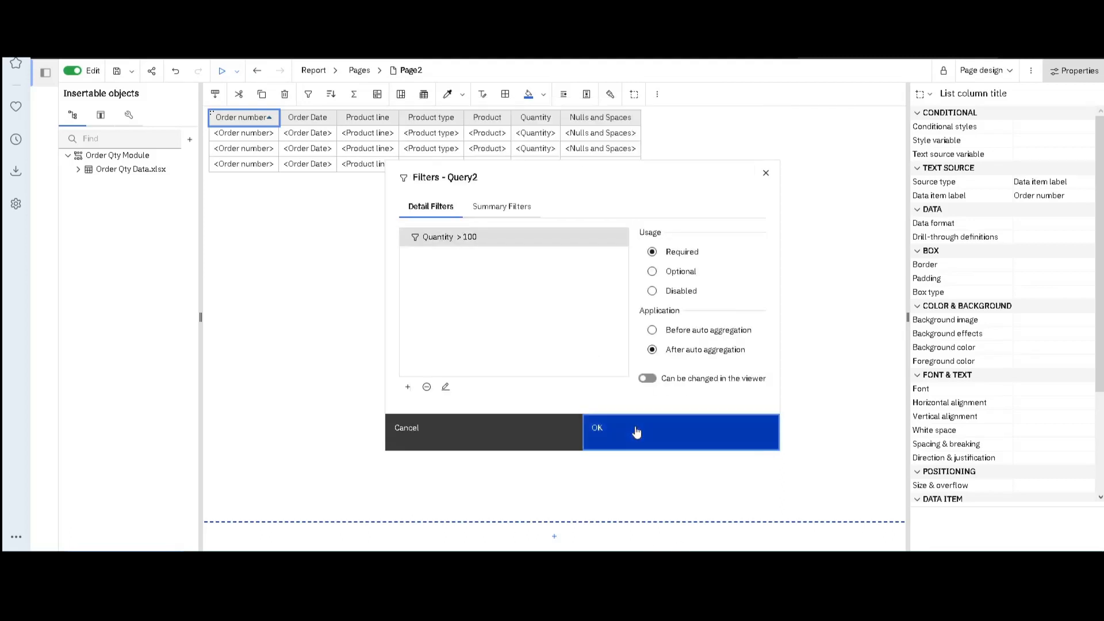
Run the report with 50 as the Quantity prompt value
left_click(222, 76)
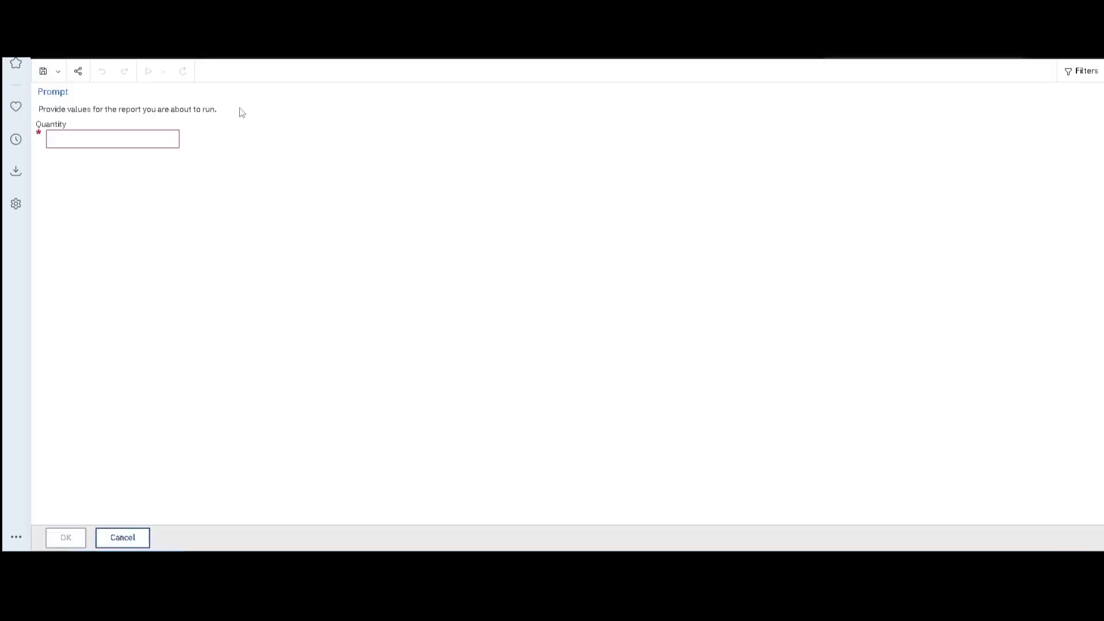
left_click(104, 139)
type("50")
left_click(65, 537)
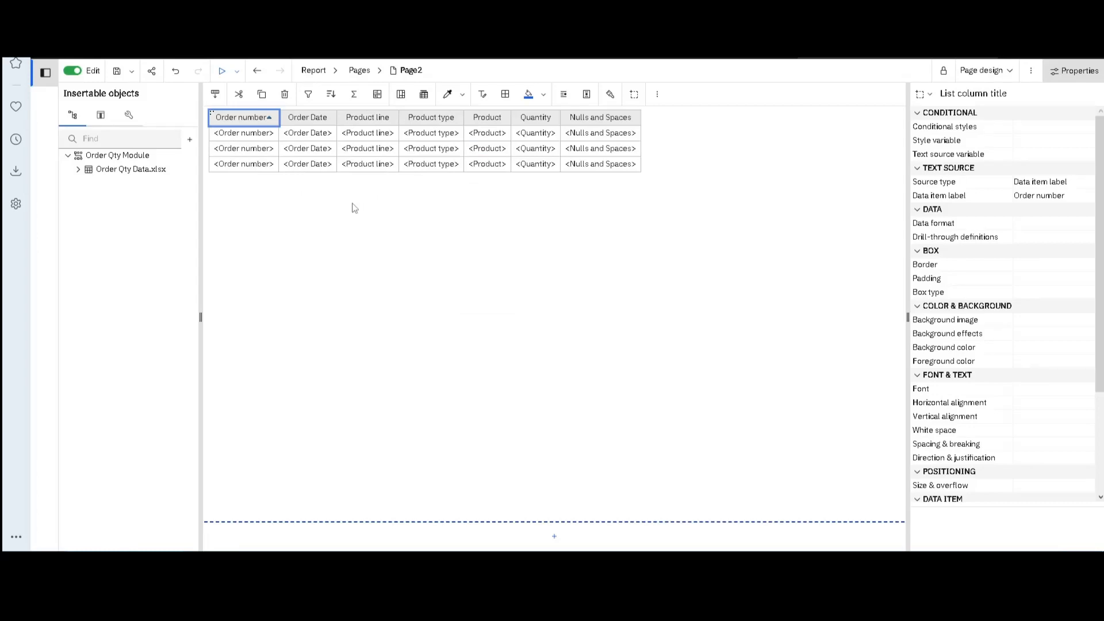
Edit the Quantity detail filter so it no longer prompts for values but can be changed in the viewer, and apply it
left_click(308, 94)
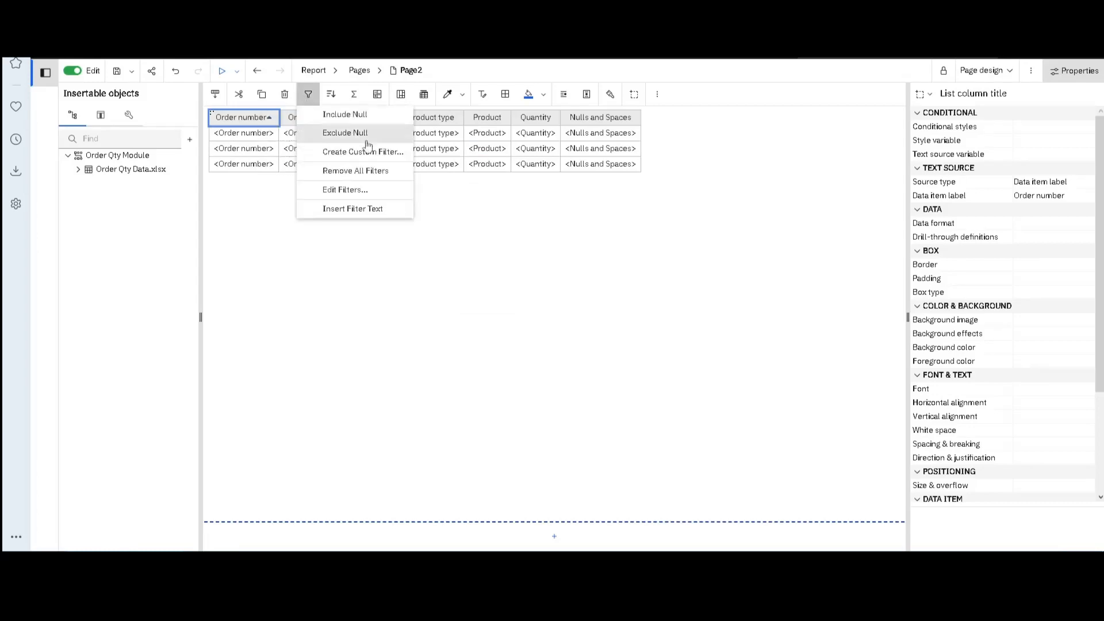
left_click(351, 189)
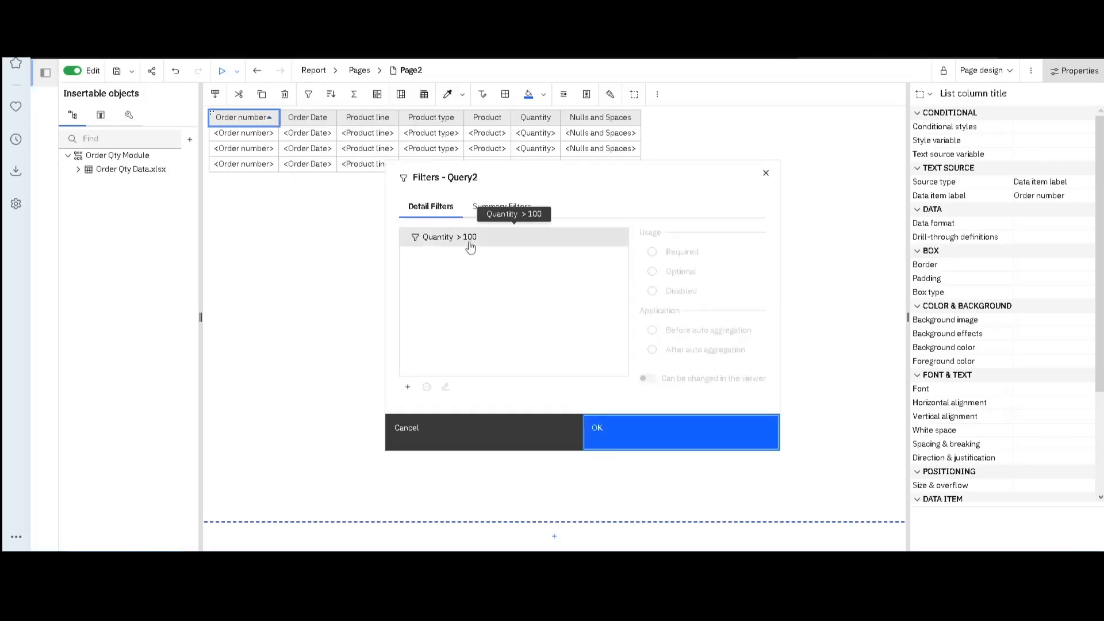
left_click(477, 247)
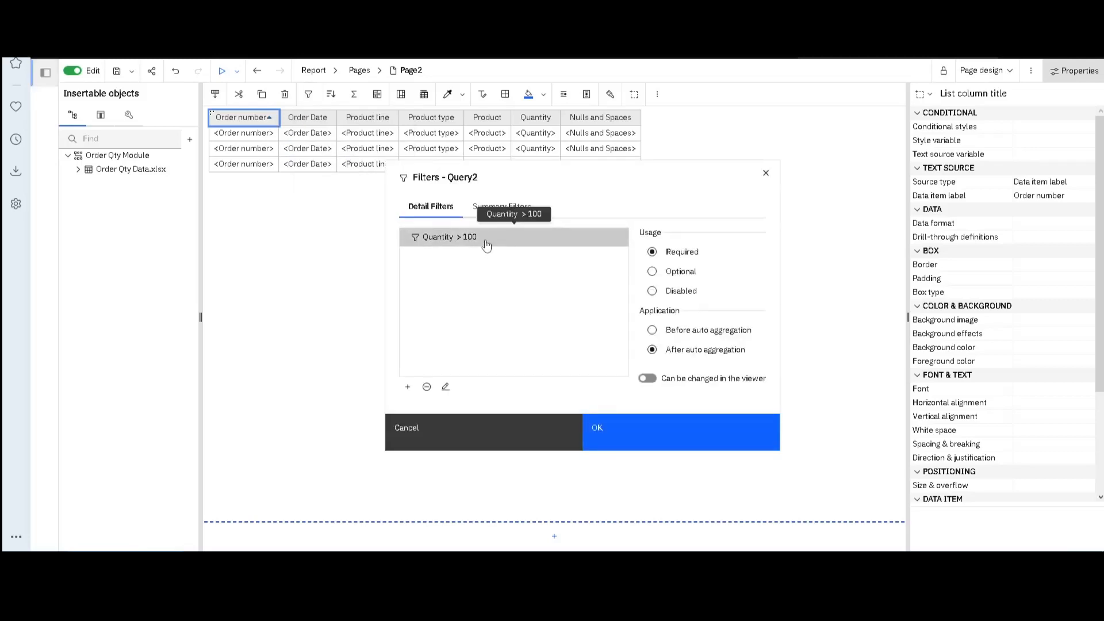
double_click(602, 236)
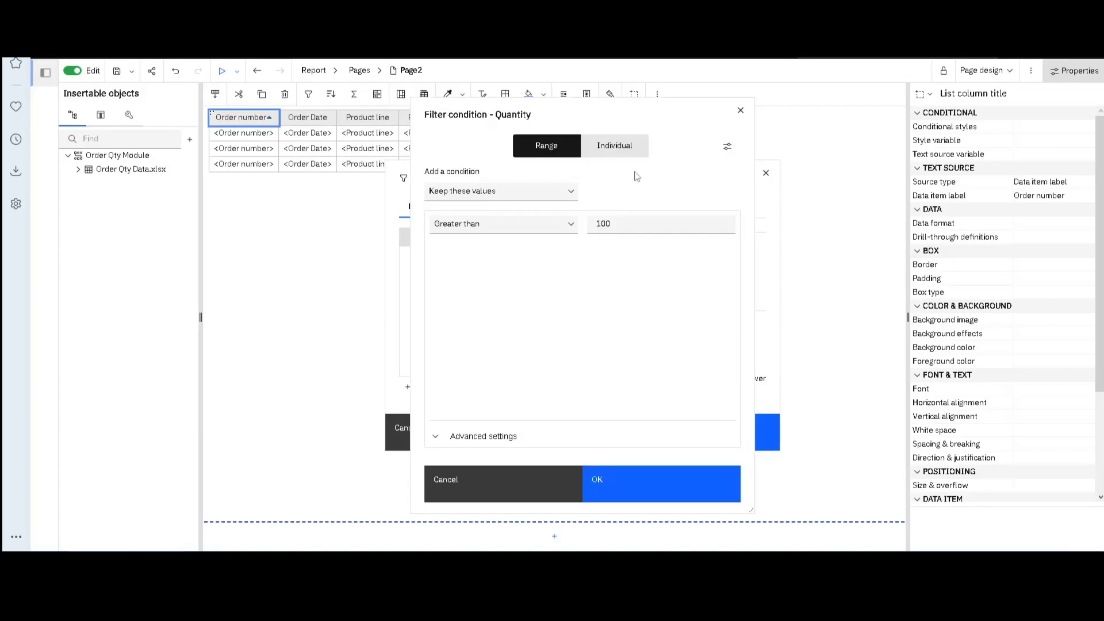
left_click(728, 146)
left_click(605, 221)
left_click(605, 273)
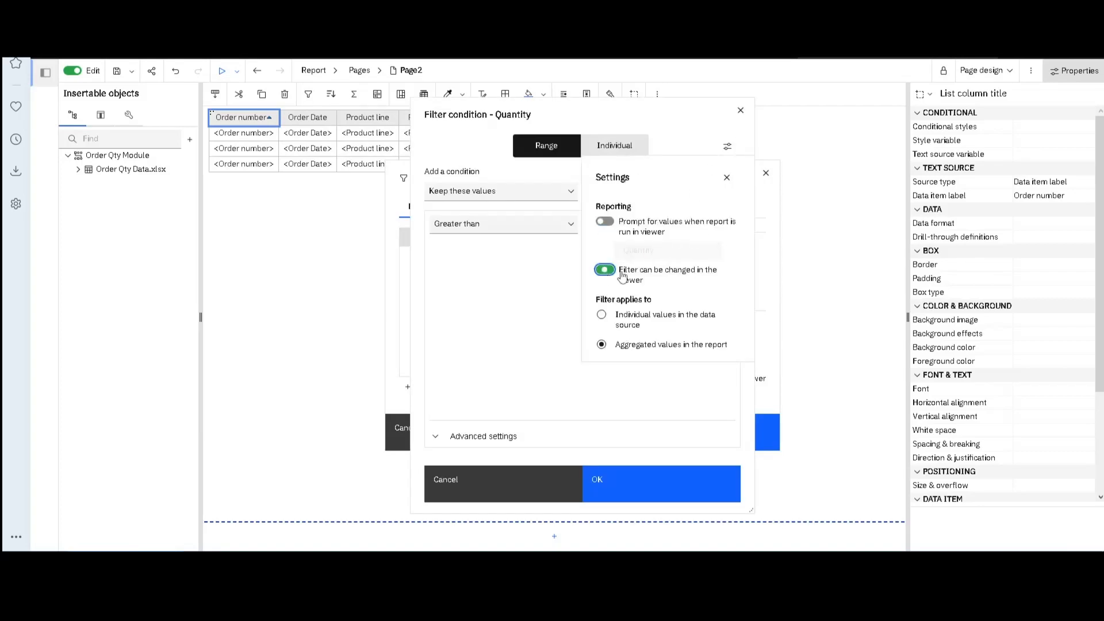
left_click(634, 486)
left_click(631, 493)
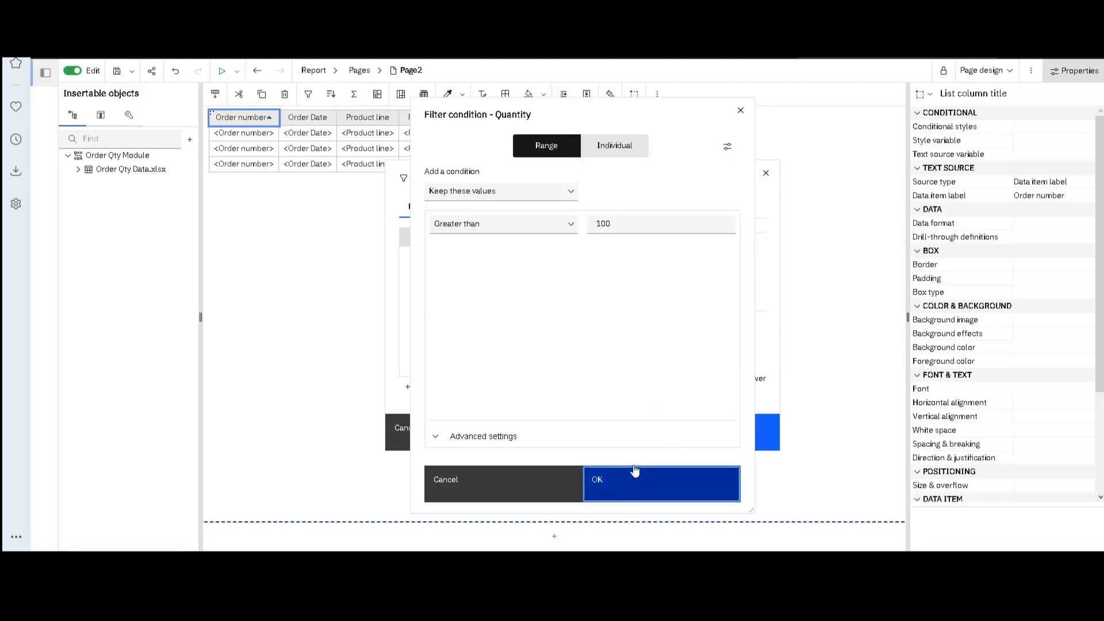
left_click(656, 436)
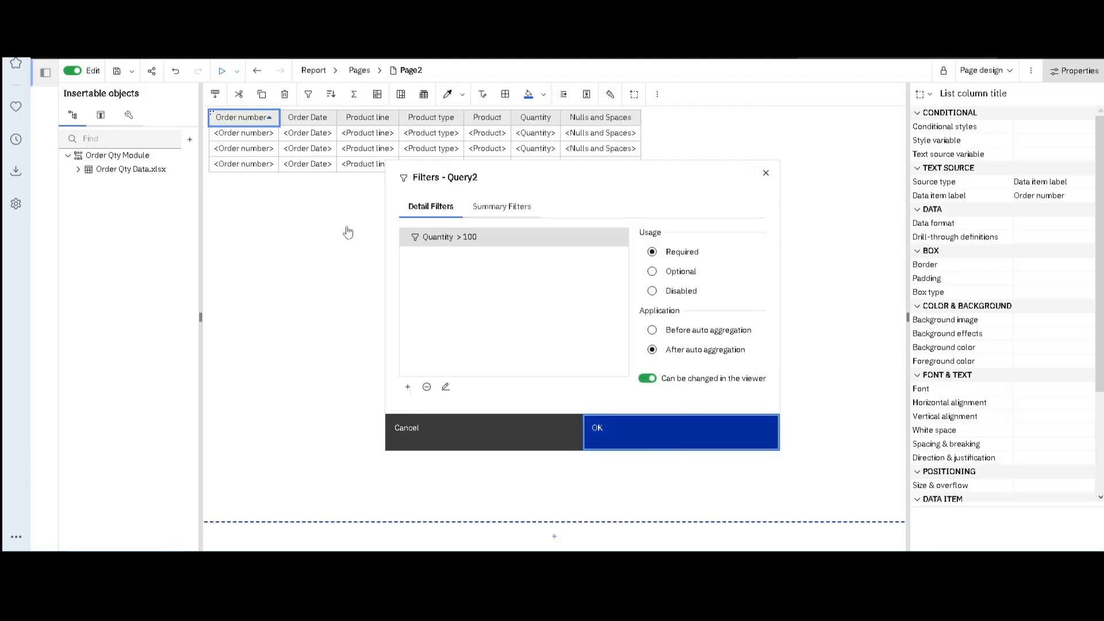
Run the report, examine the Quantity and Nulls and Spaces columns, and show the viewer's filters
left_click(223, 74)
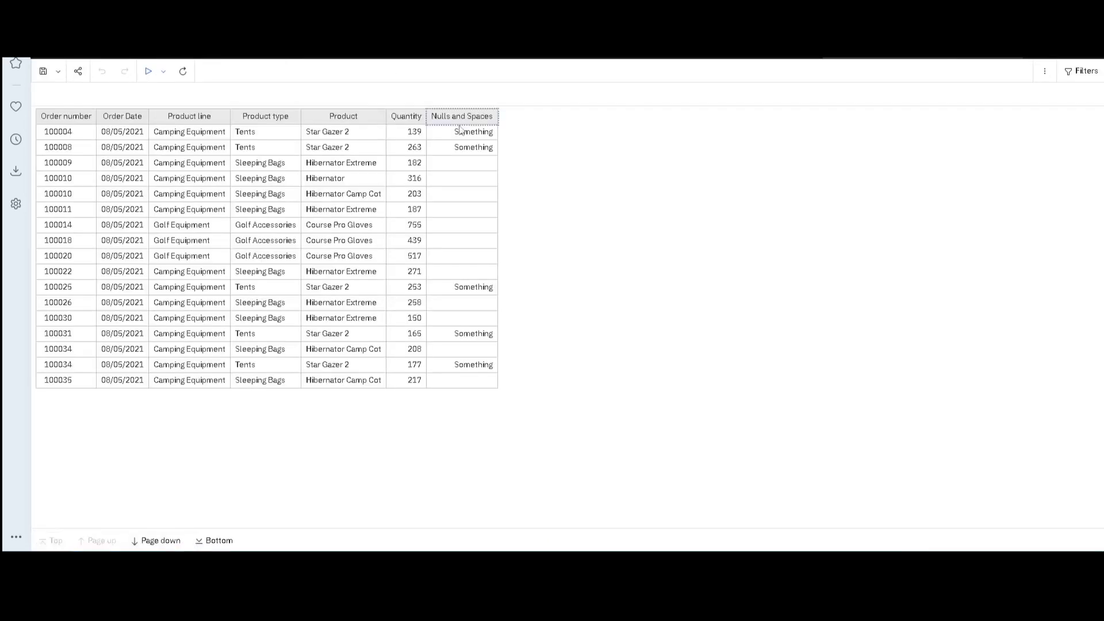
left_click(415, 180)
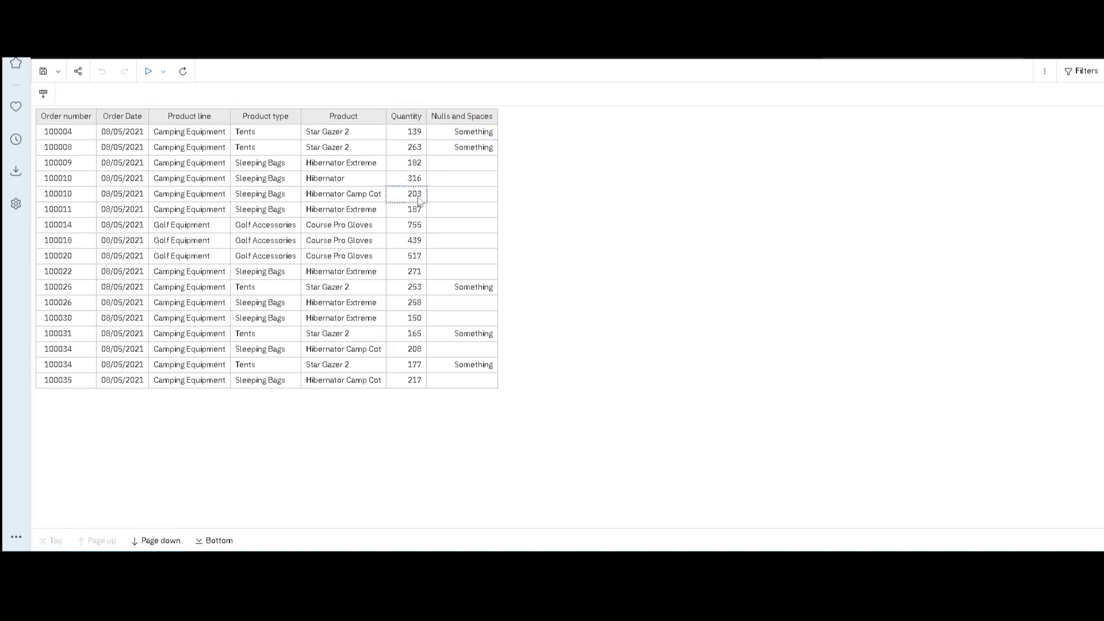
left_click(481, 211)
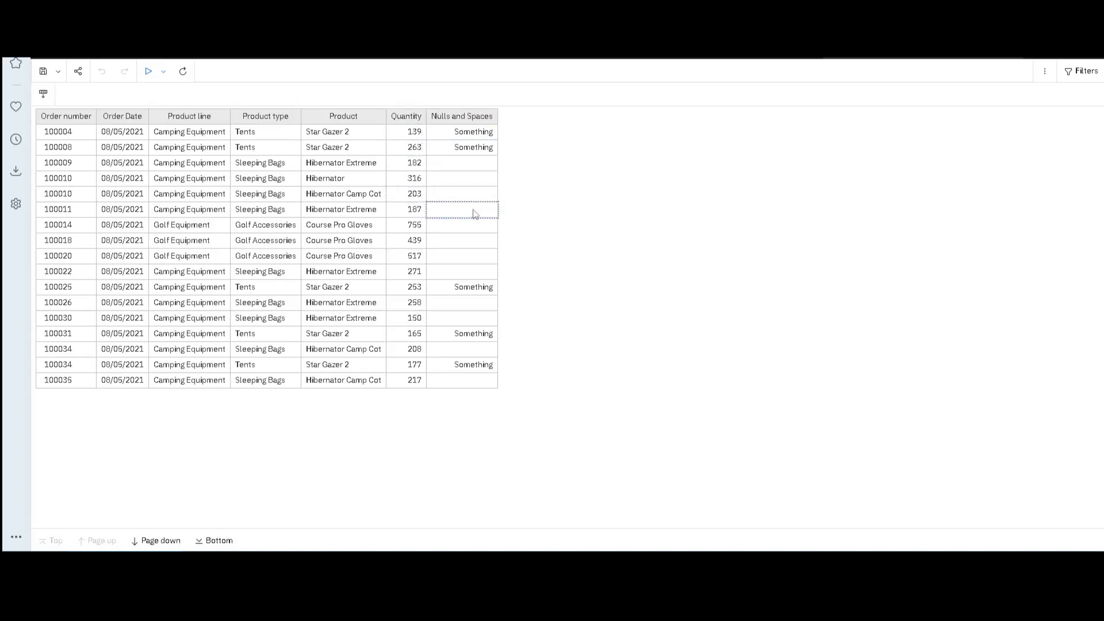
left_click(439, 163)
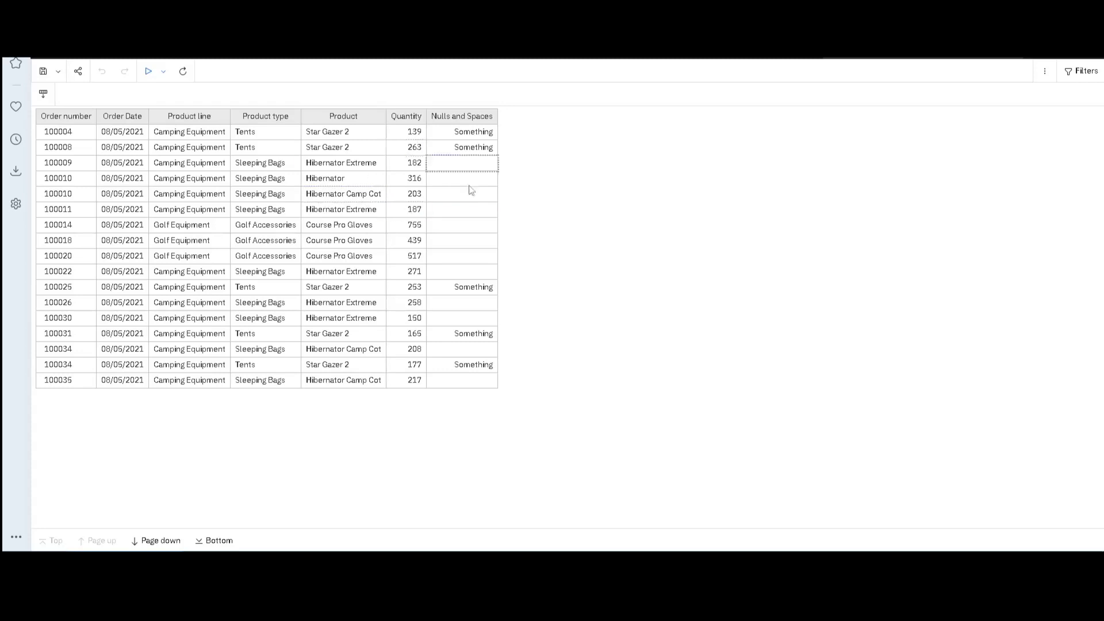
left_click(1085, 74)
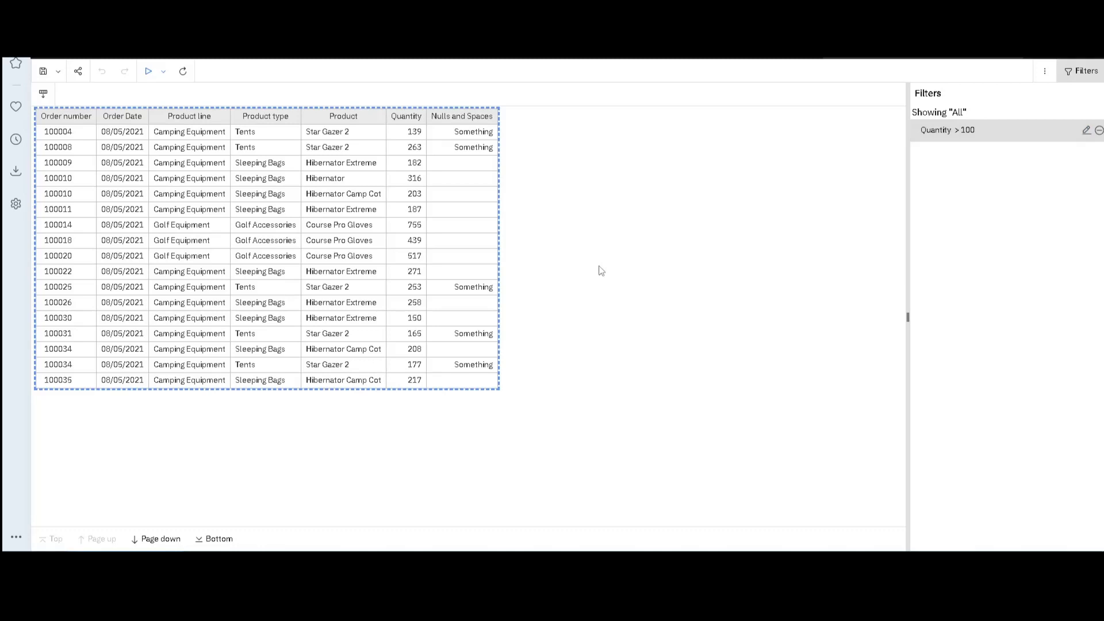
Change the Quantity filter in the report viewer to keep values greater than 50
left_click(609, 224)
key("End")
type("5")
key("BackSpace")
key("BackSpace")
key("BackSpace")
key("BackSpace")
type("50")
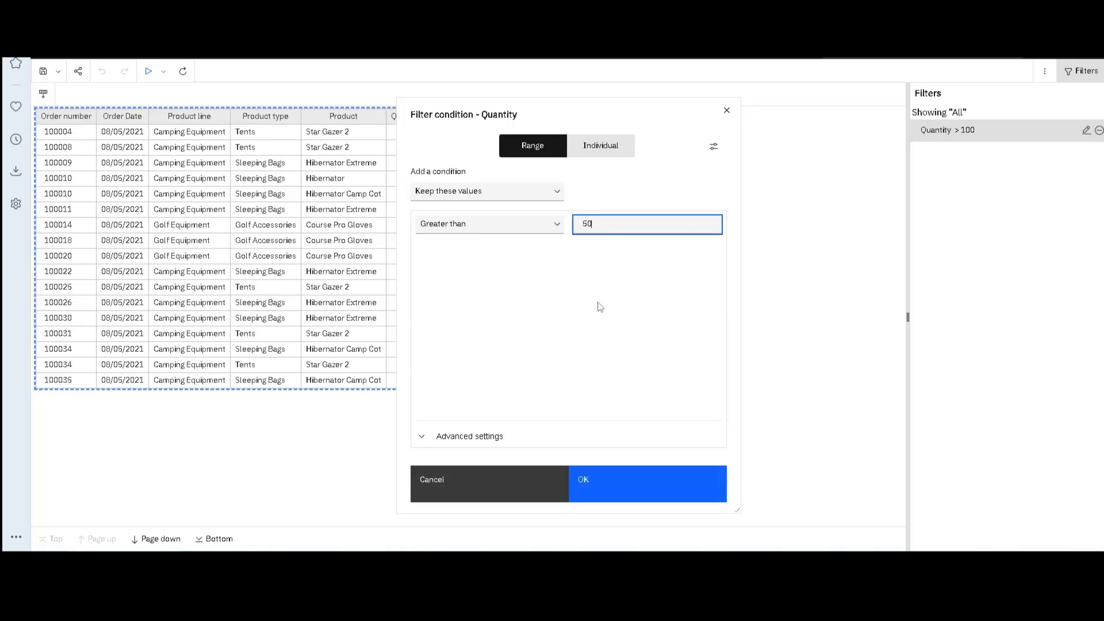
left_click(621, 483)
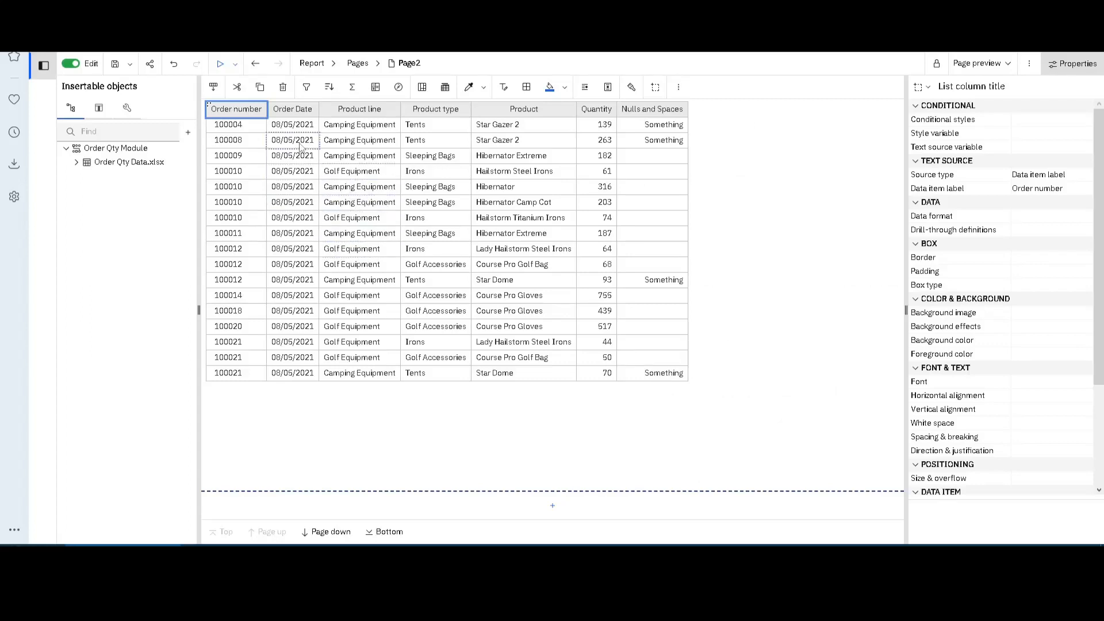
Examine the filter choices and the custom range condition for the Order Date column in the page preview, leaving the condition unapplied
left_click(302, 147)
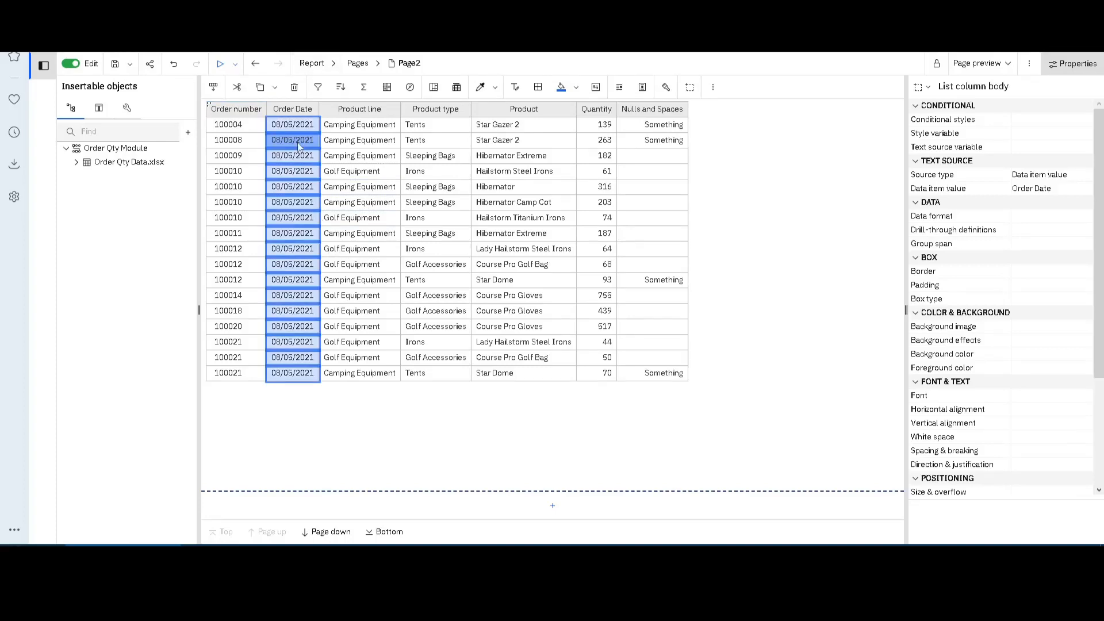
left_click(318, 88)
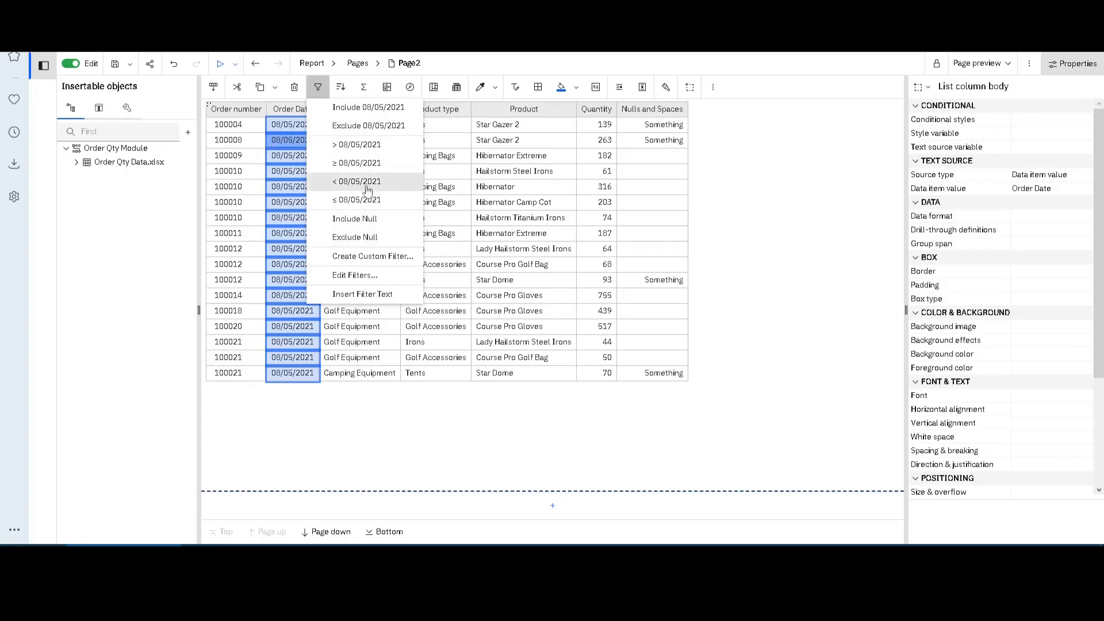
left_click(394, 263)
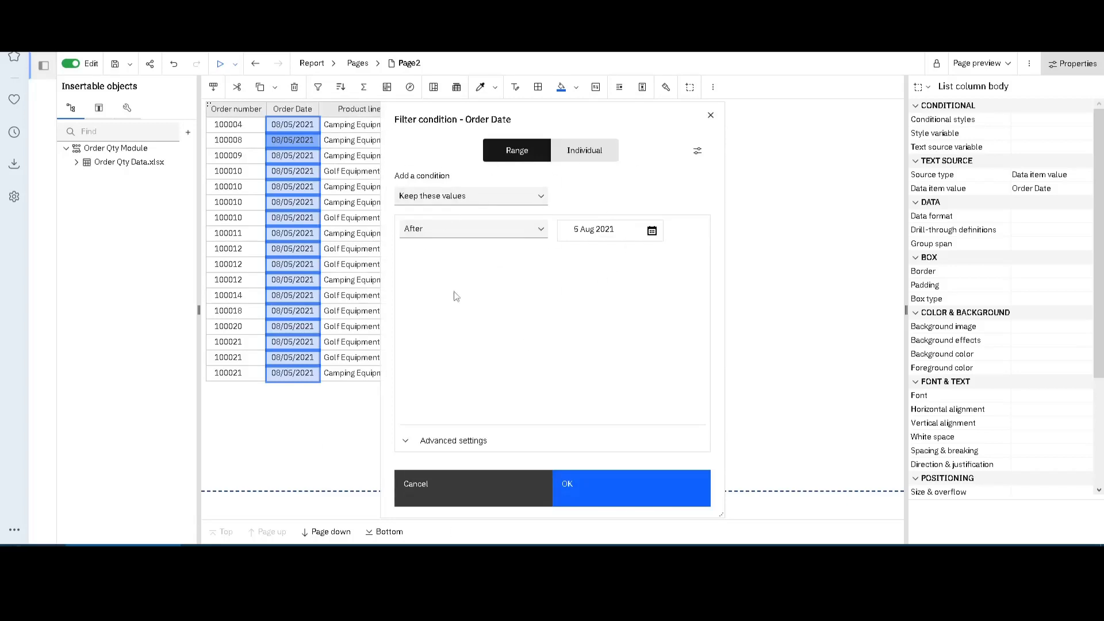
left_click(443, 477)
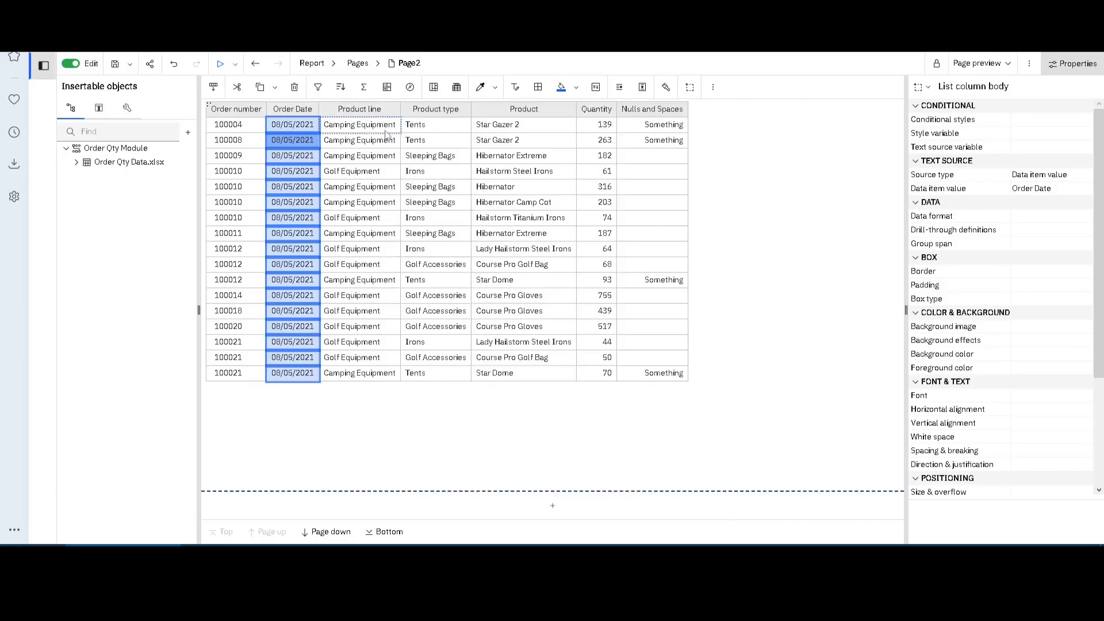
Compare the quick filter choices offered for a Product line value and a Quantity value
left_click(387, 135)
left_click(318, 87)
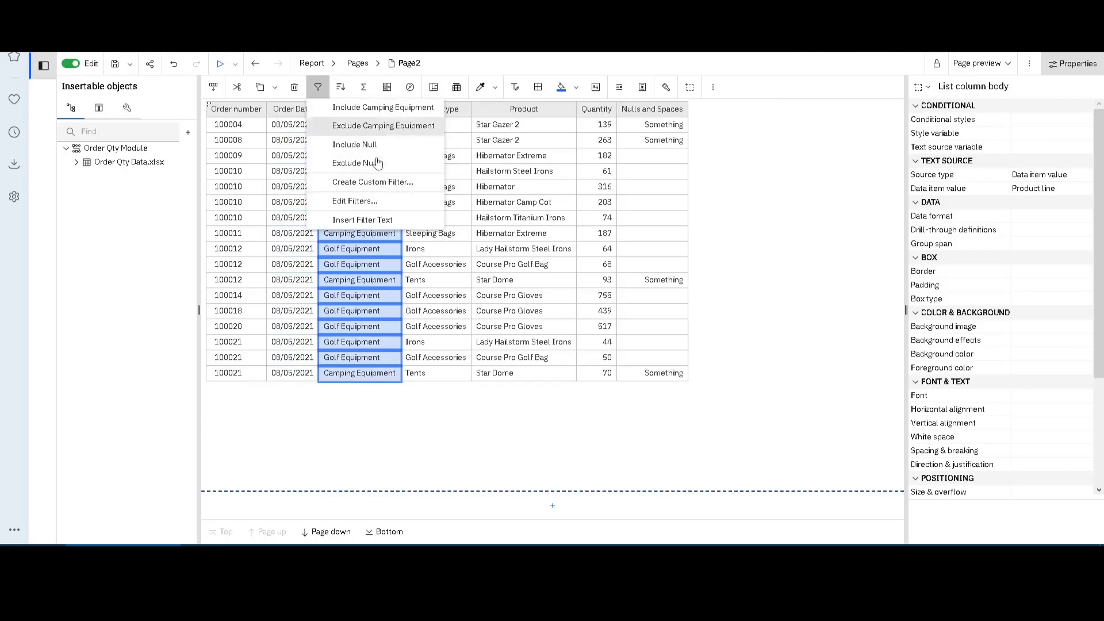
left_click(594, 145)
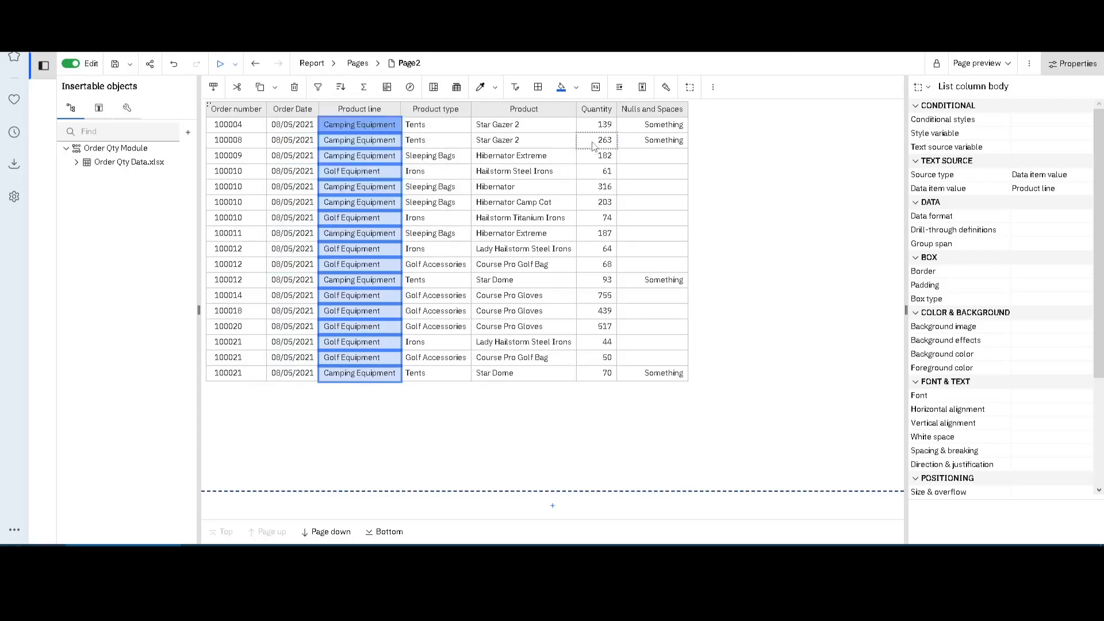
left_click(318, 87)
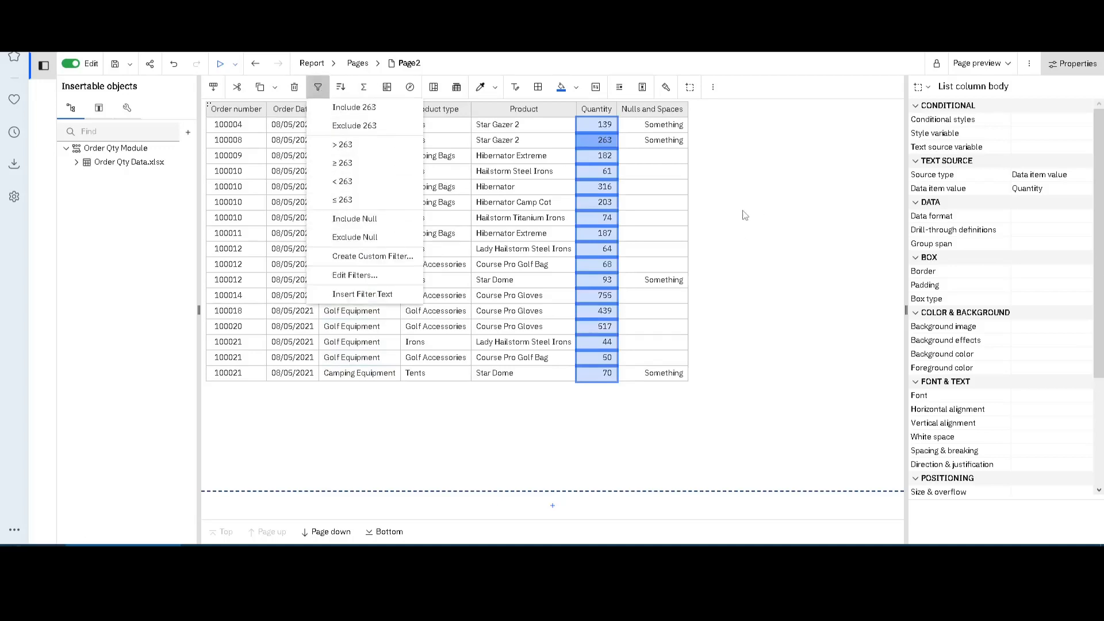
key("Escape")
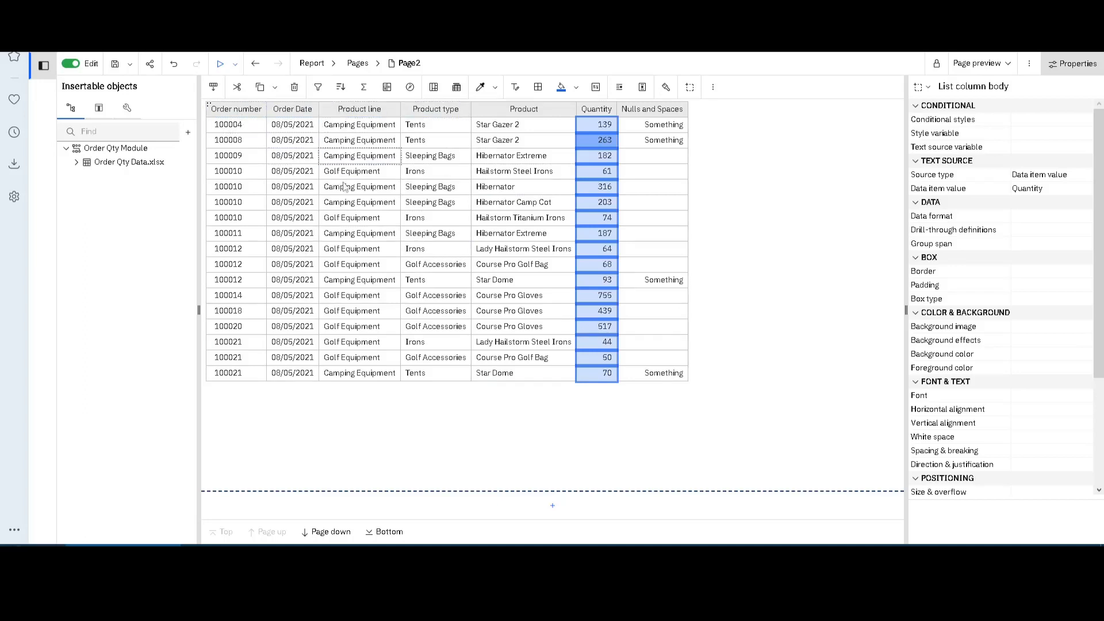
Add a custom detail filter to Query2 that keeps Quantity values greater than 100
left_click(318, 86)
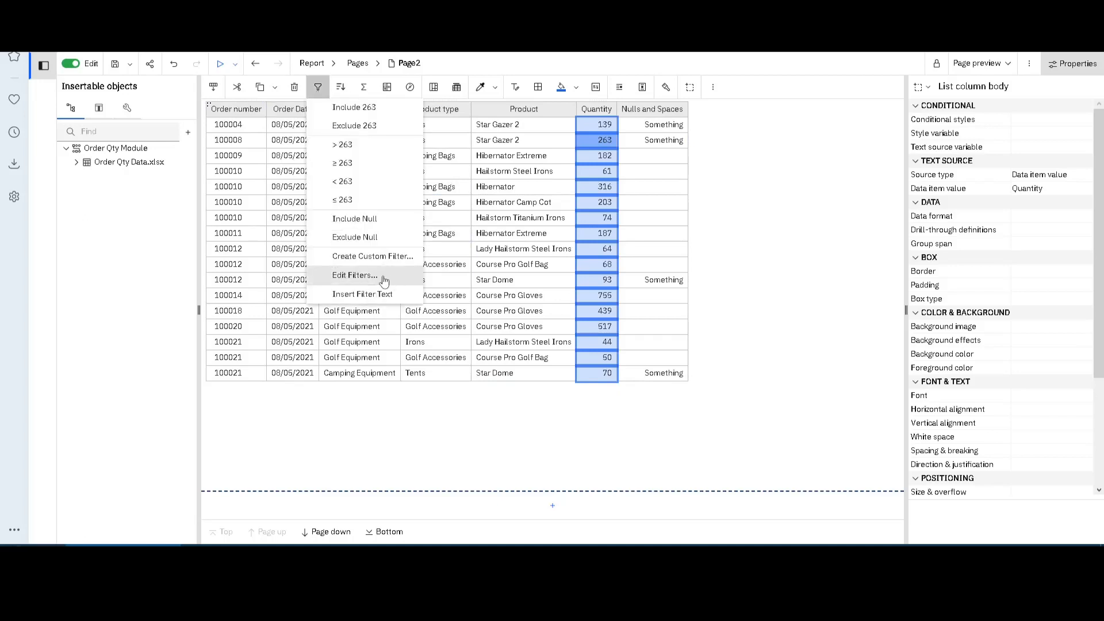
left_click(384, 279)
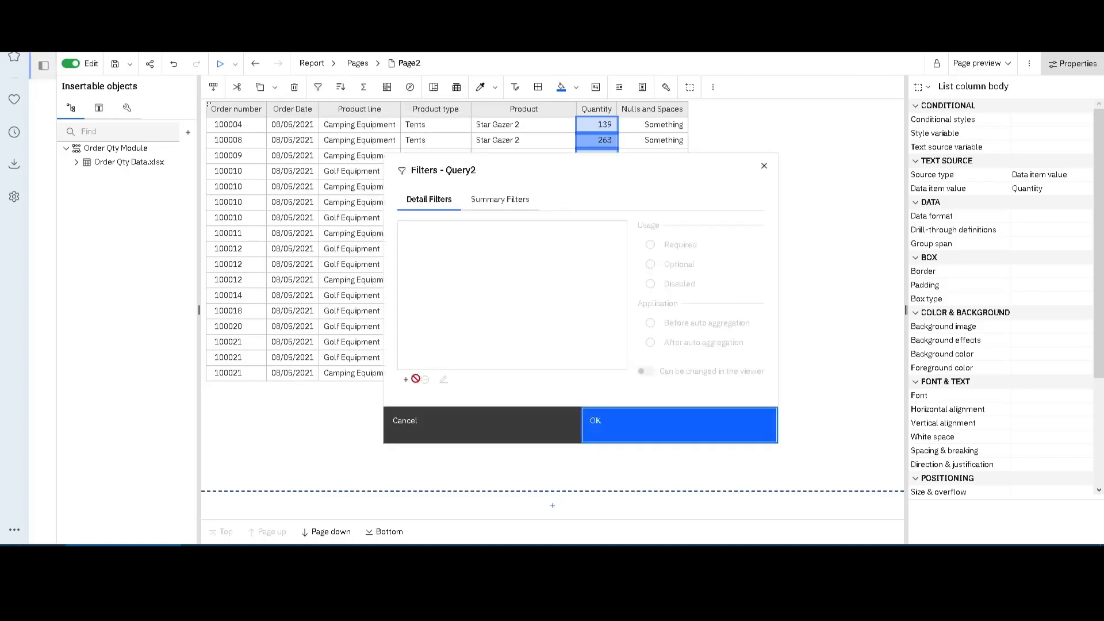
left_click(405, 380)
left_click(680, 275)
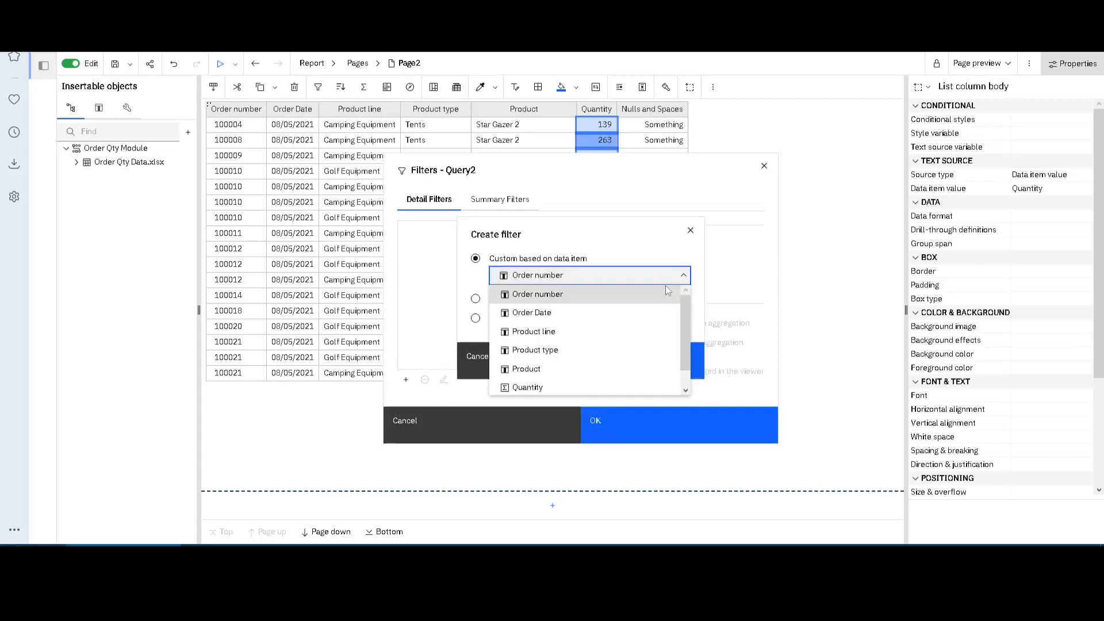
left_click(543, 387)
left_click(606, 360)
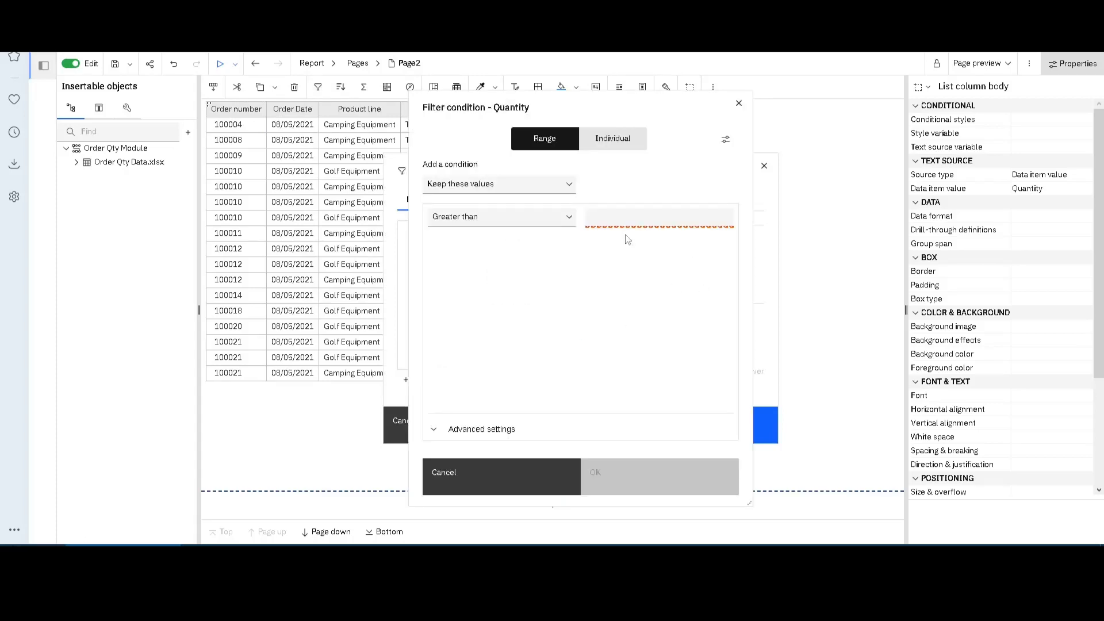
left_click(619, 219)
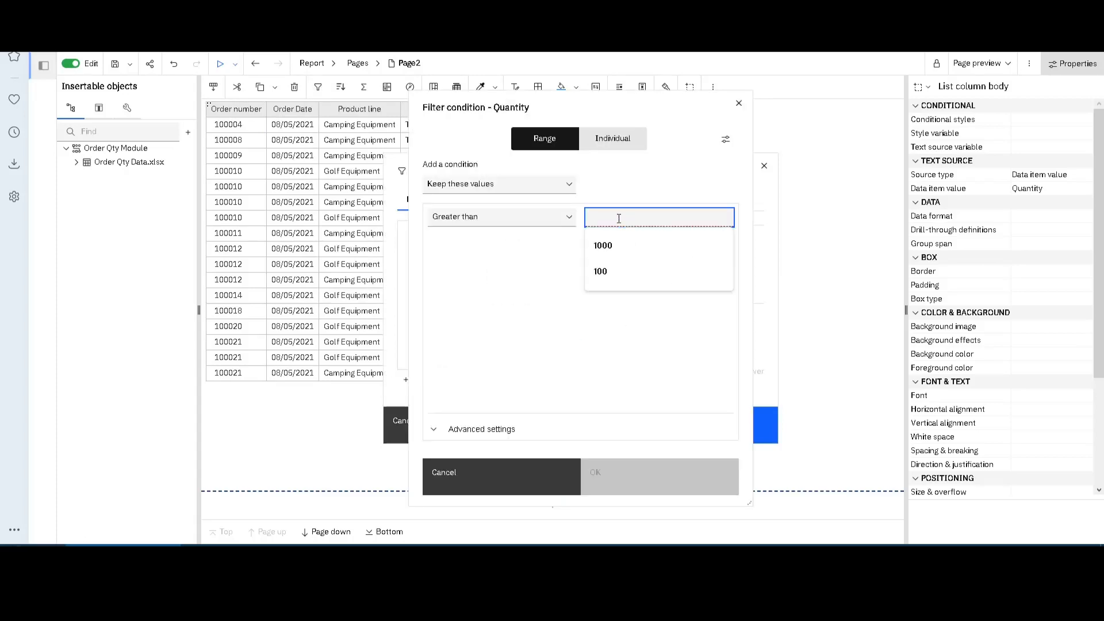
type("100")
left_click(612, 474)
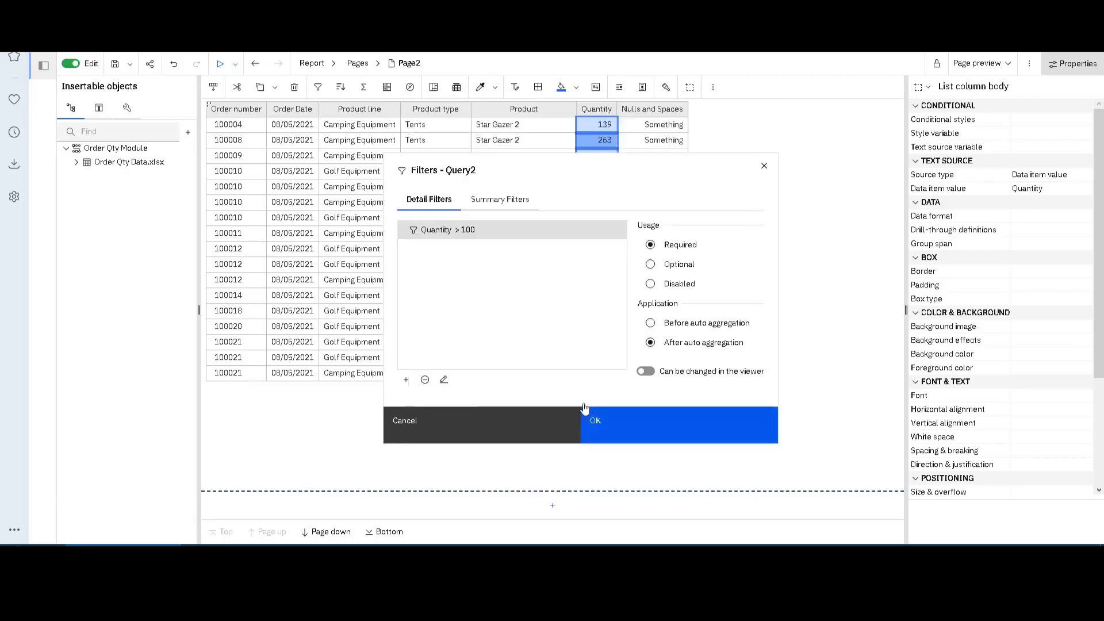
Add a second custom detail filter that keeps only the Irons value of Product type
left_click(407, 379)
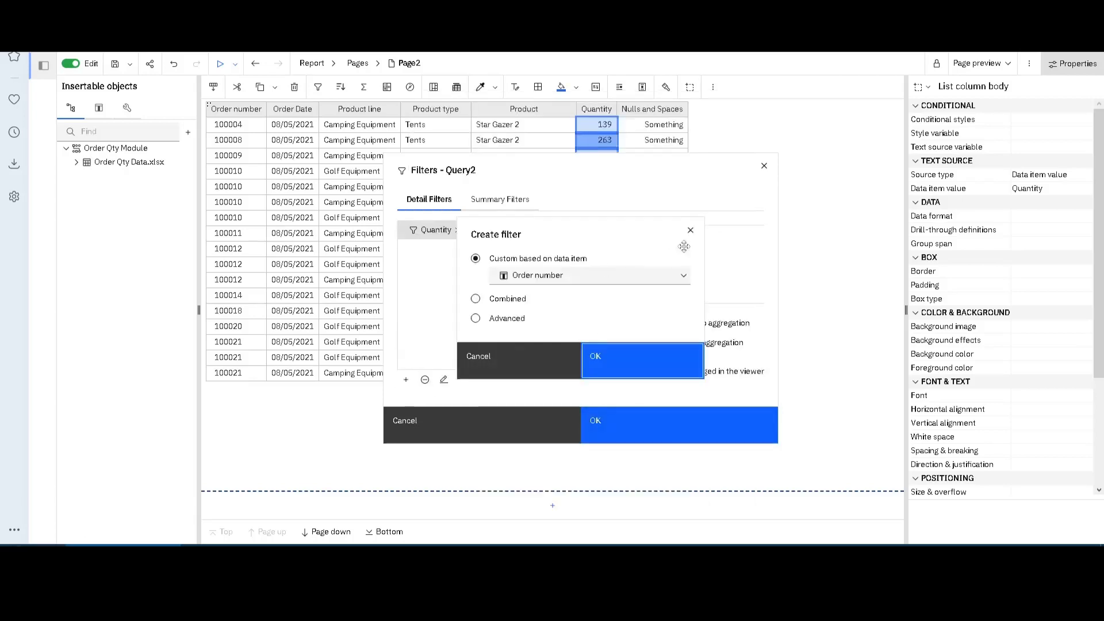
left_click(687, 278)
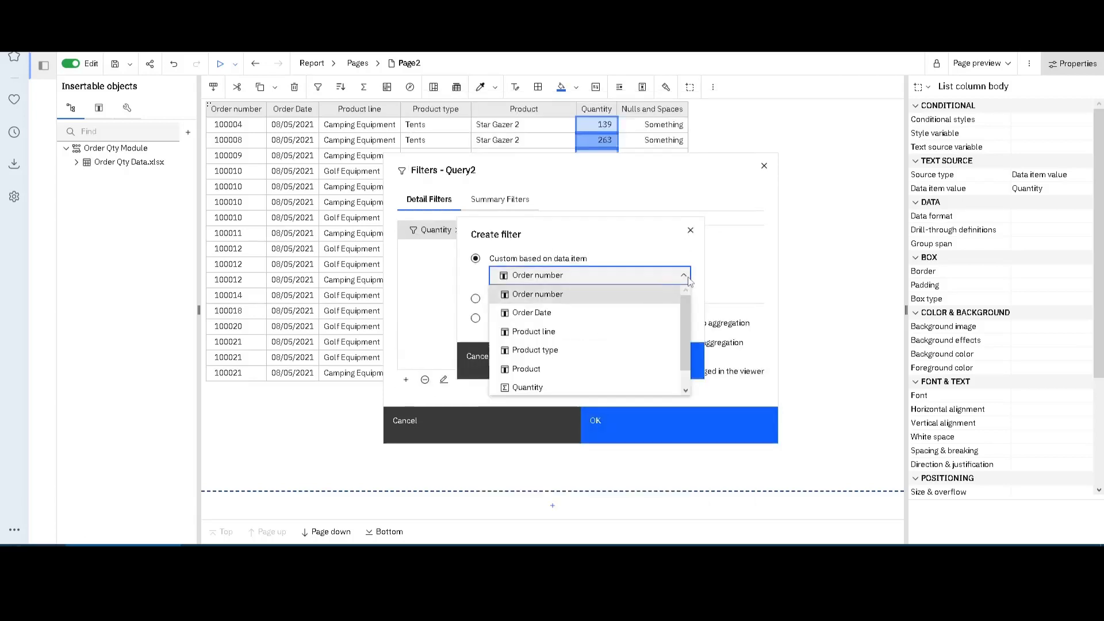
left_click(584, 350)
left_click(621, 364)
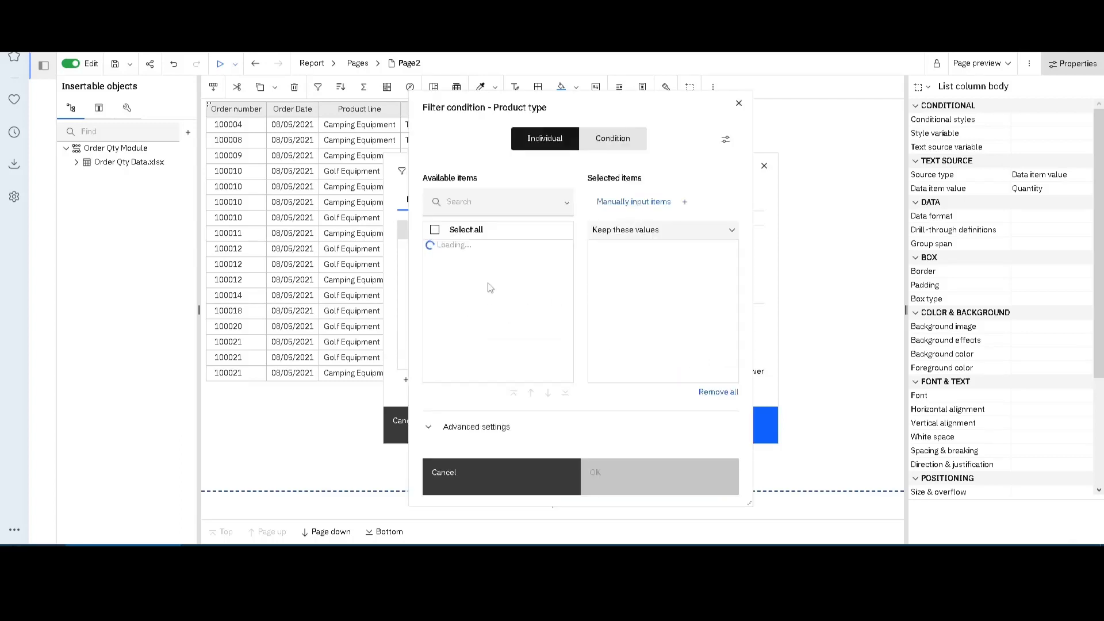
left_click(436, 273)
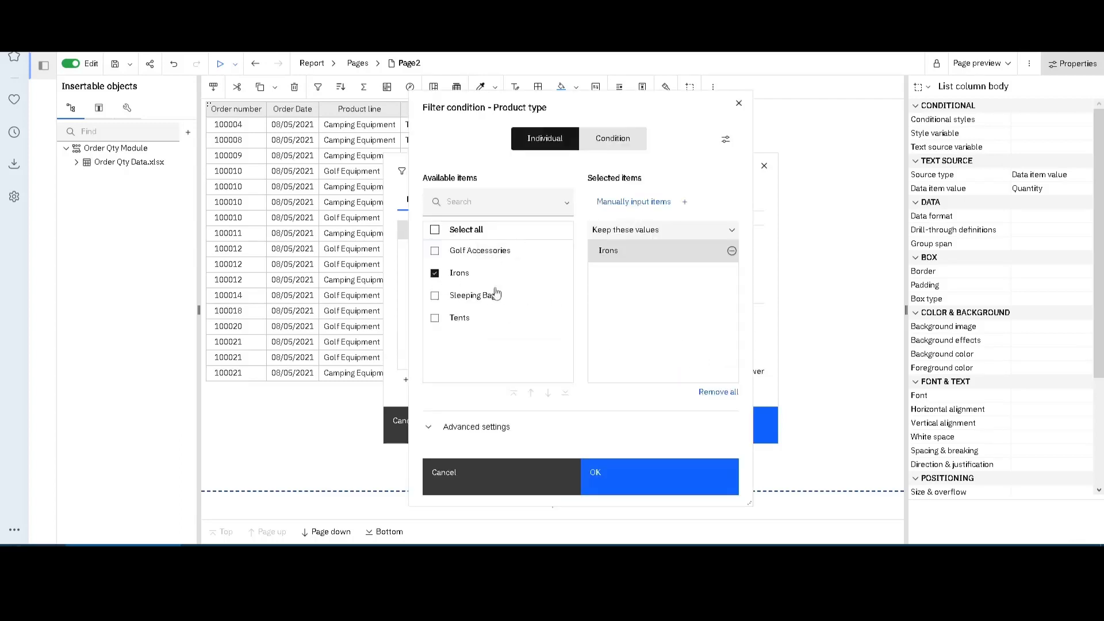
left_click(624, 469)
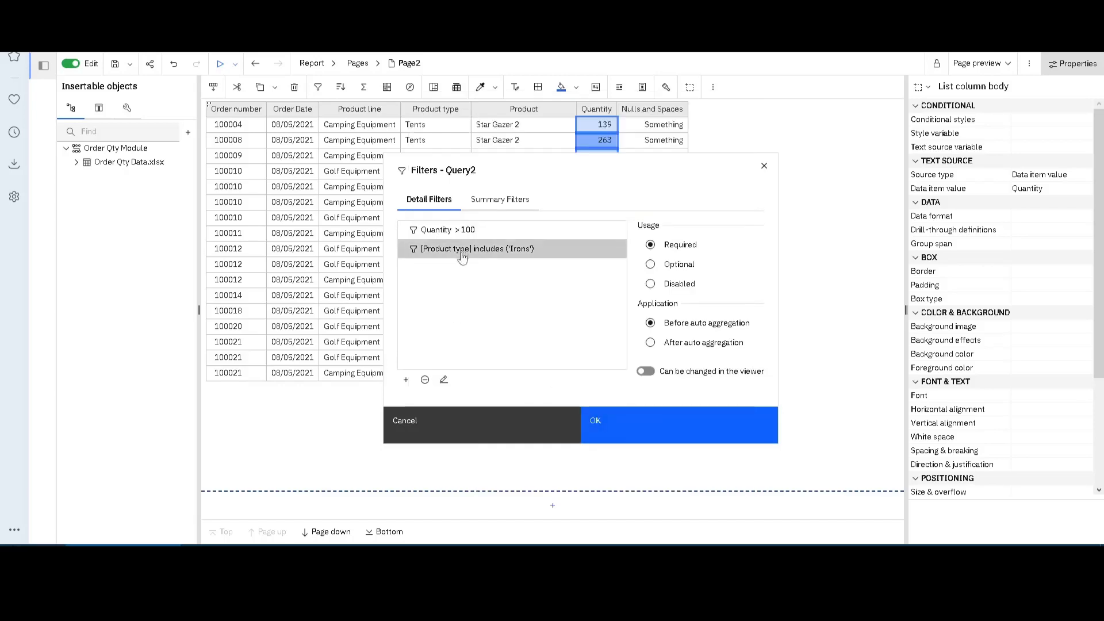
Allow the Quantity filter to be changed in the viewer and apply both detail filters to the list
left_click(487, 233)
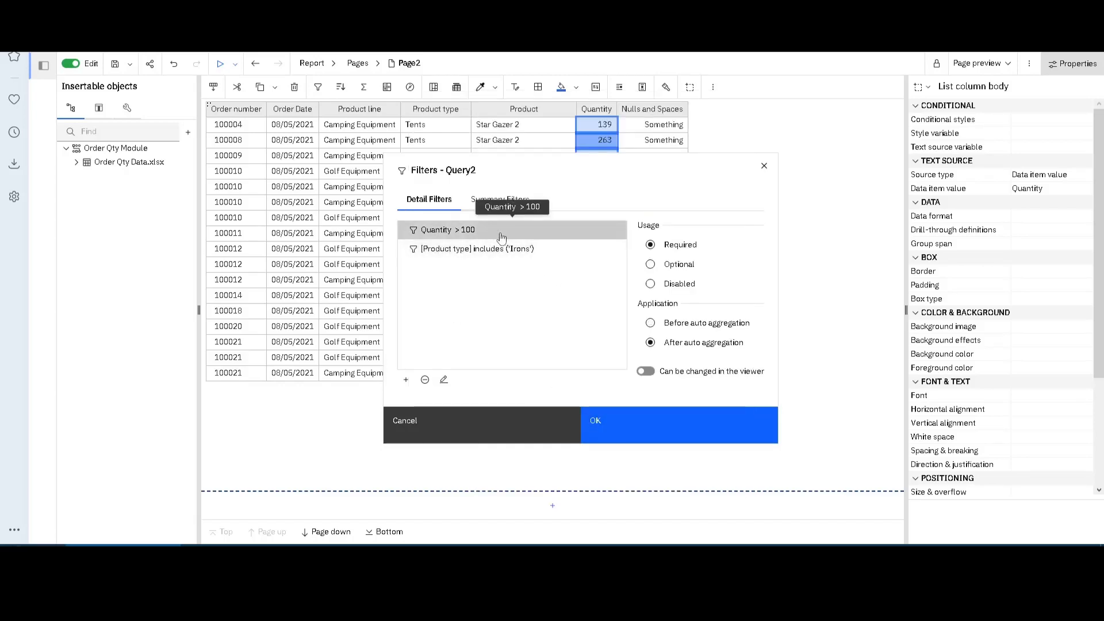
left_click(645, 371)
left_click(511, 252)
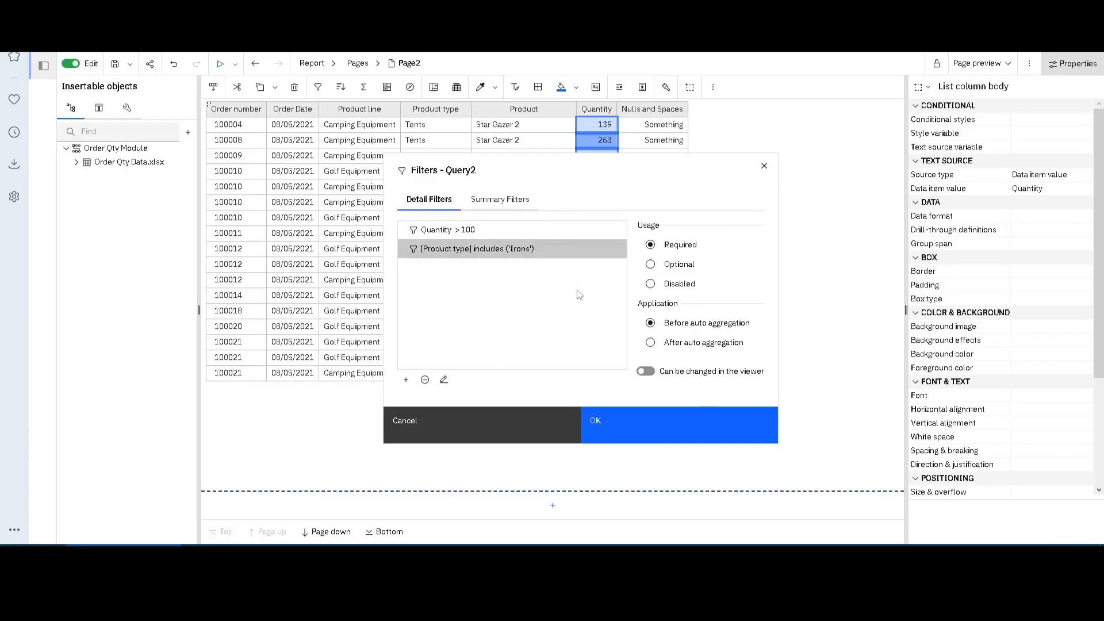
left_click(635, 430)
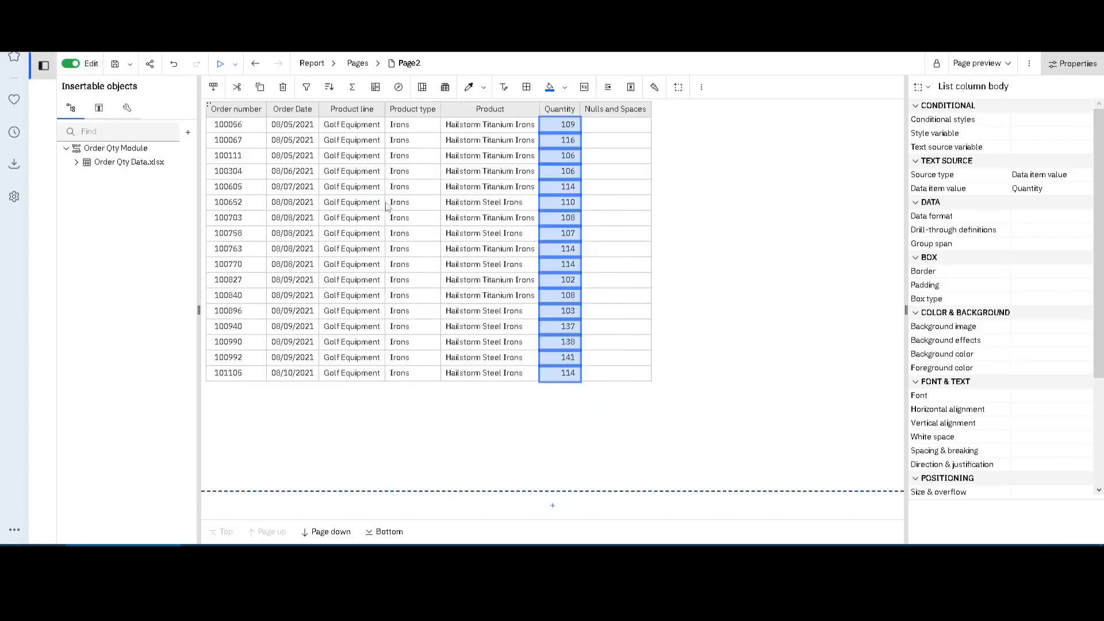
Insert the filter text for the Quantity and Product type filters above the list
left_click(306, 87)
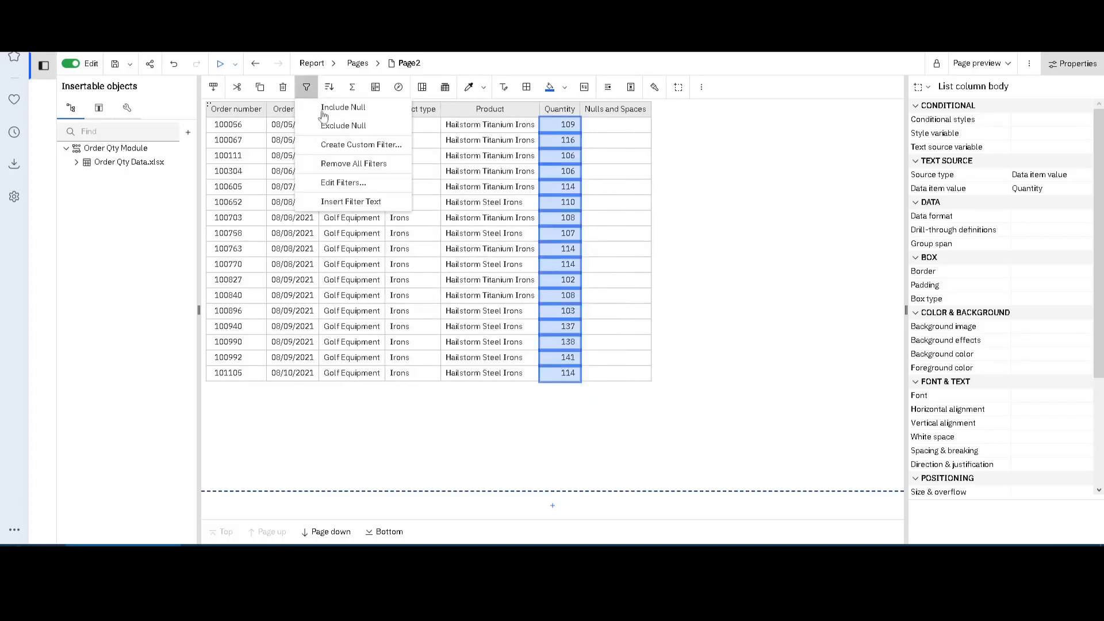
left_click(374, 209)
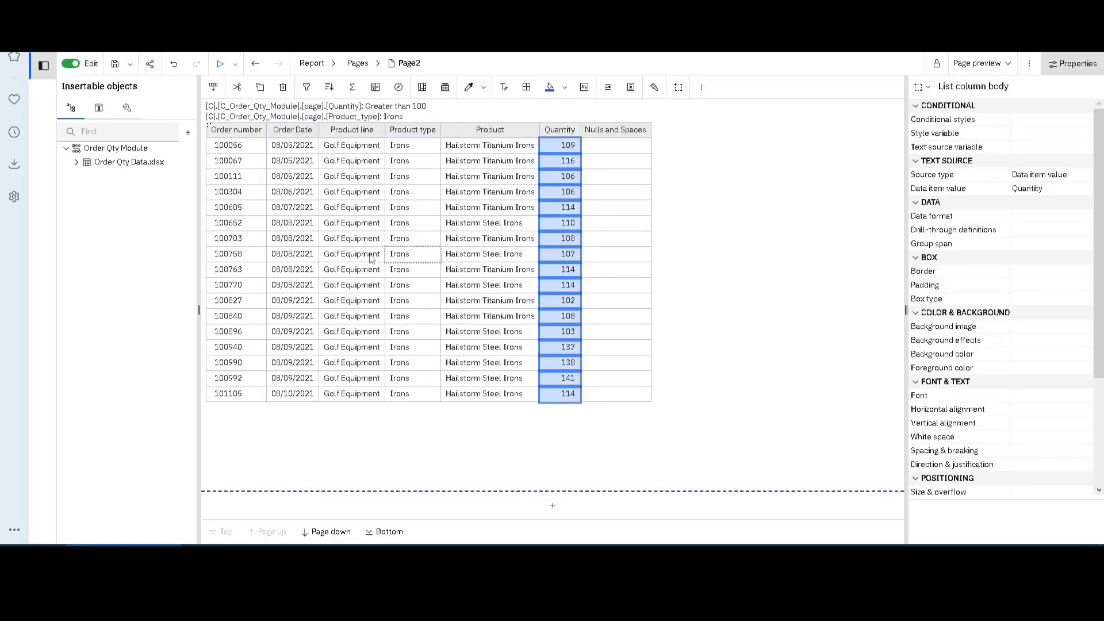
left_click(369, 114)
left_click(639, 505)
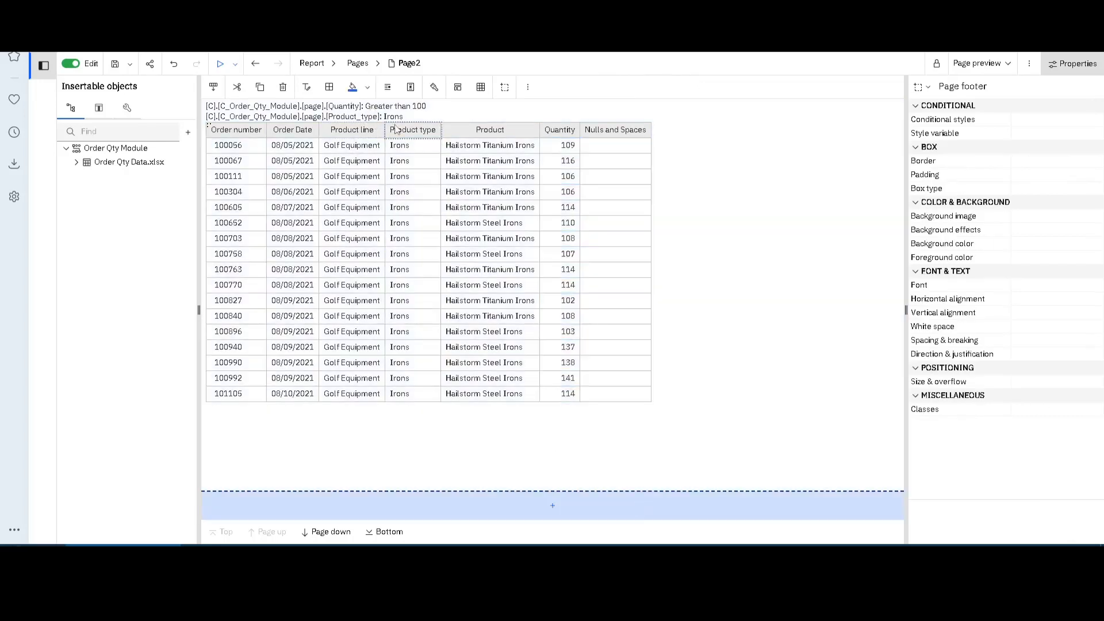
In page design, set the query filter text's detail filter display to Changeable in viewer, and return to page preview
left_click(995, 64)
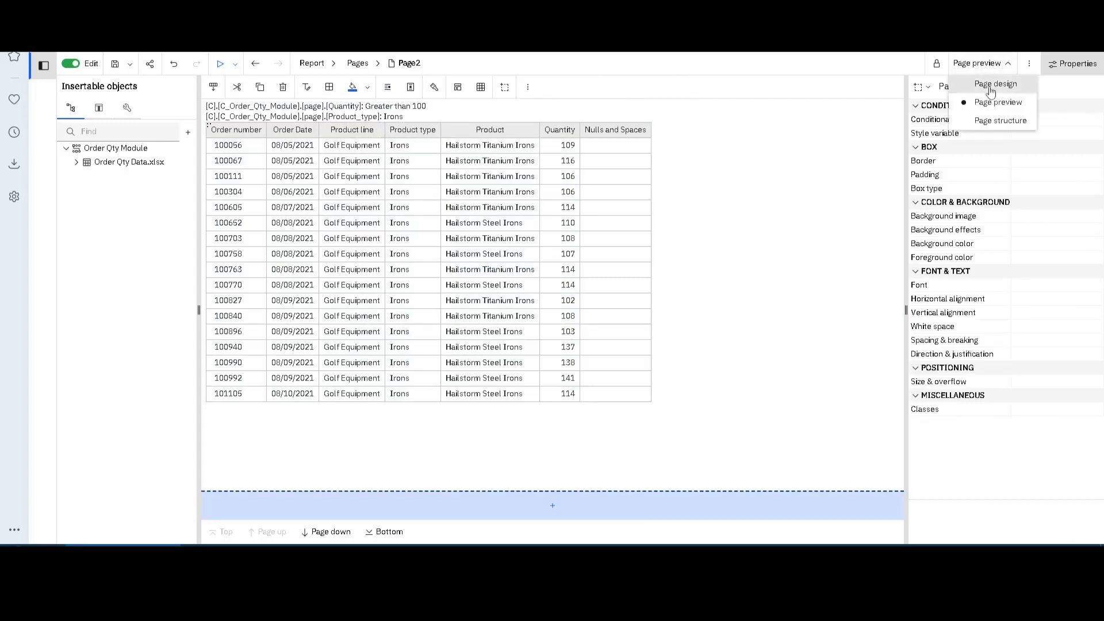
left_click(996, 84)
left_click(240, 112)
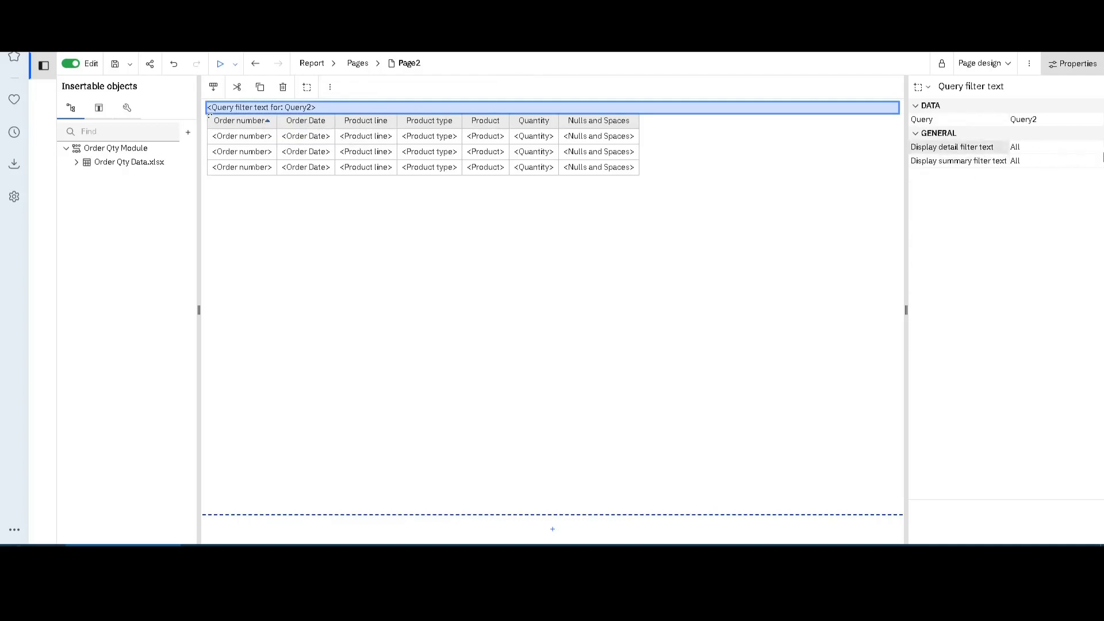
left_click(1051, 151)
left_click(1096, 149)
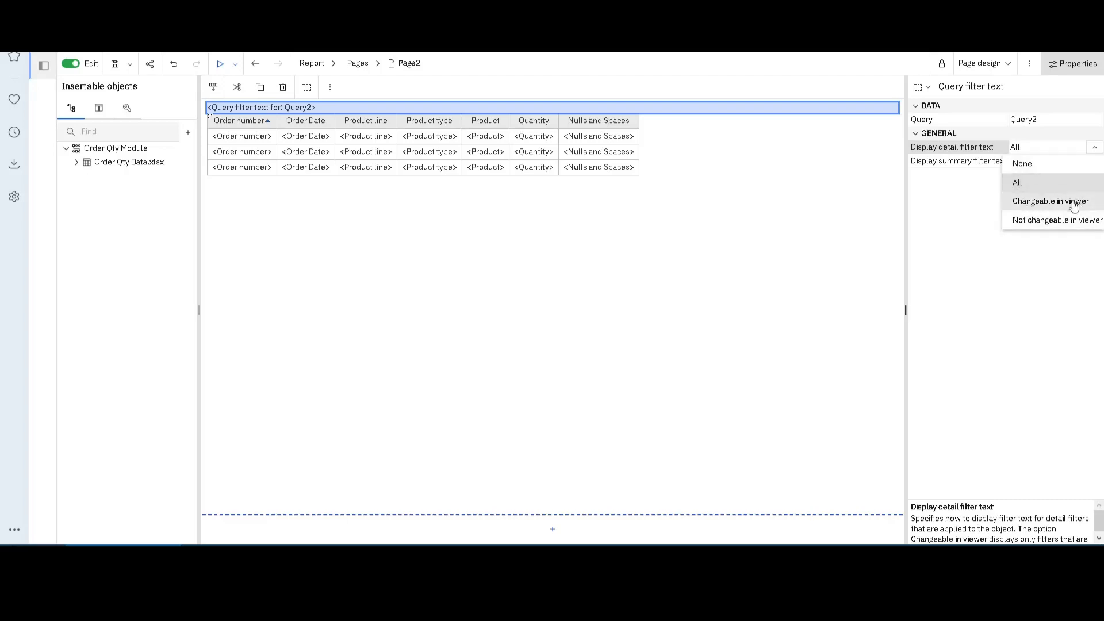
left_click(1040, 205)
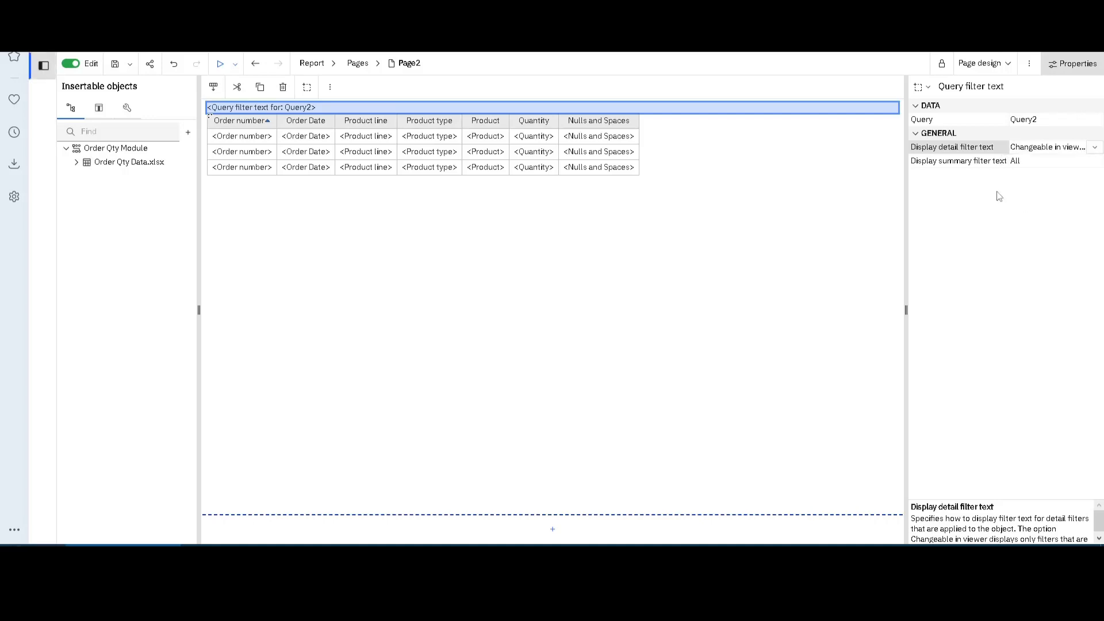
left_click(983, 64)
left_click(1004, 102)
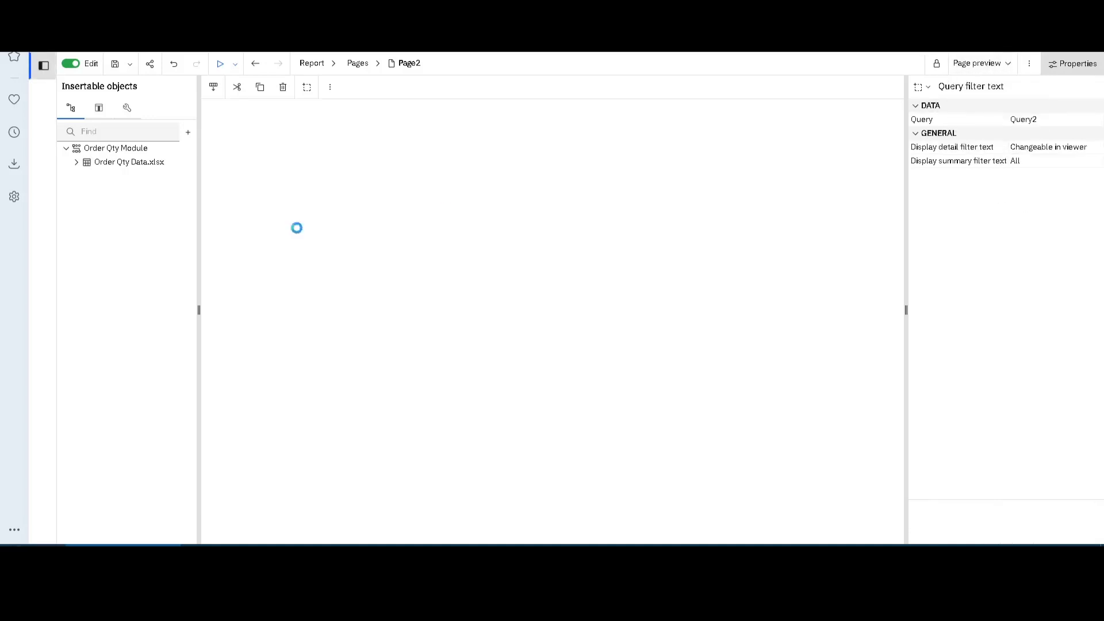